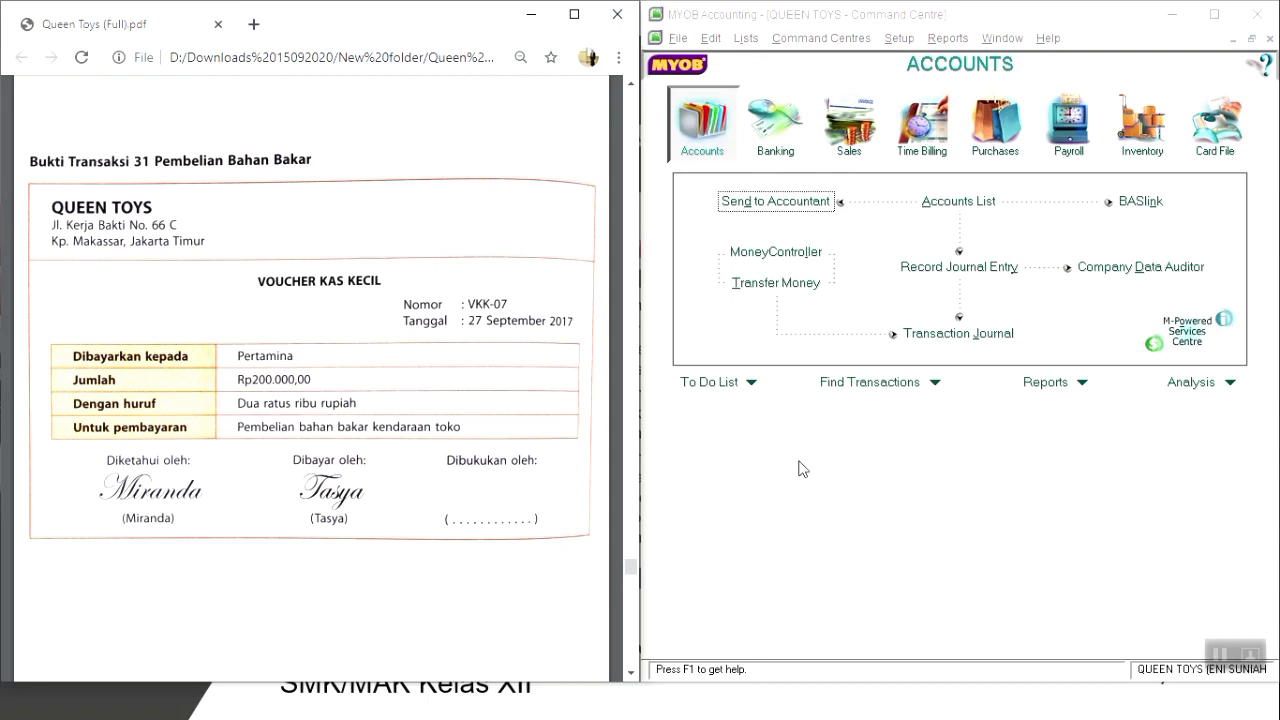
Start a Spend Money transaction and set the paying account to 1-1102 PETTY CASH
click(1219, 655)
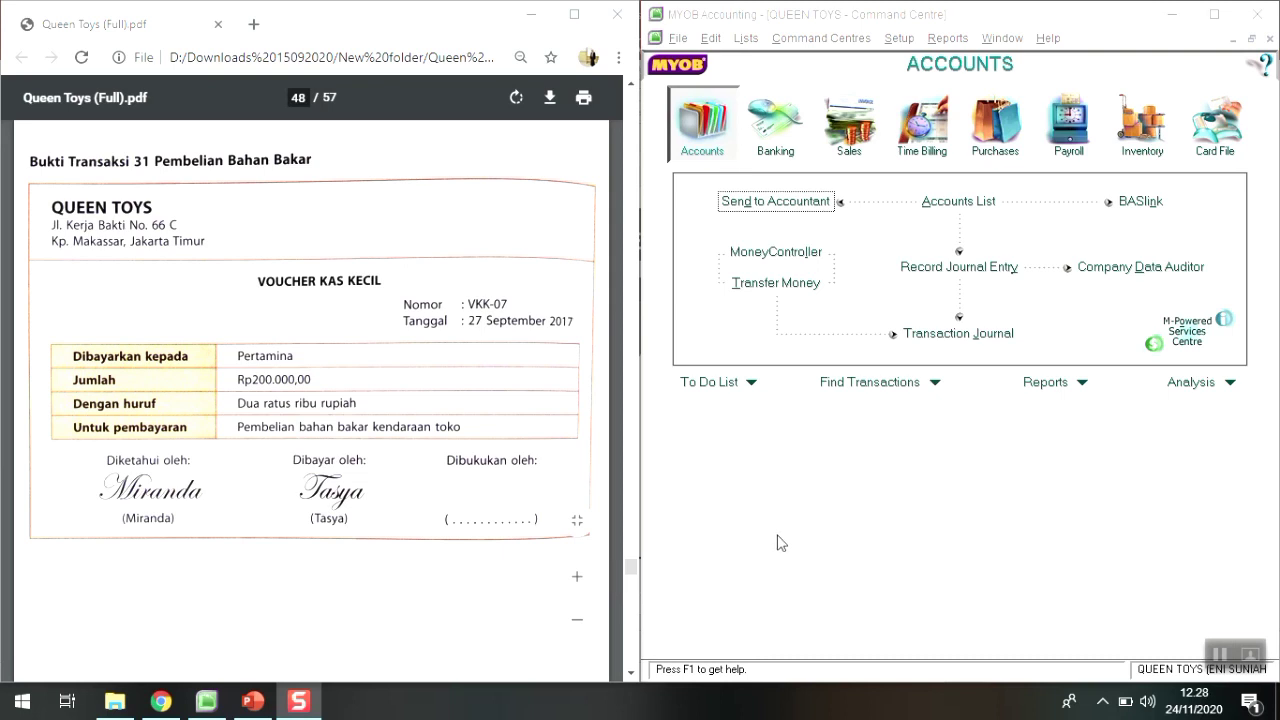
click(763, 158)
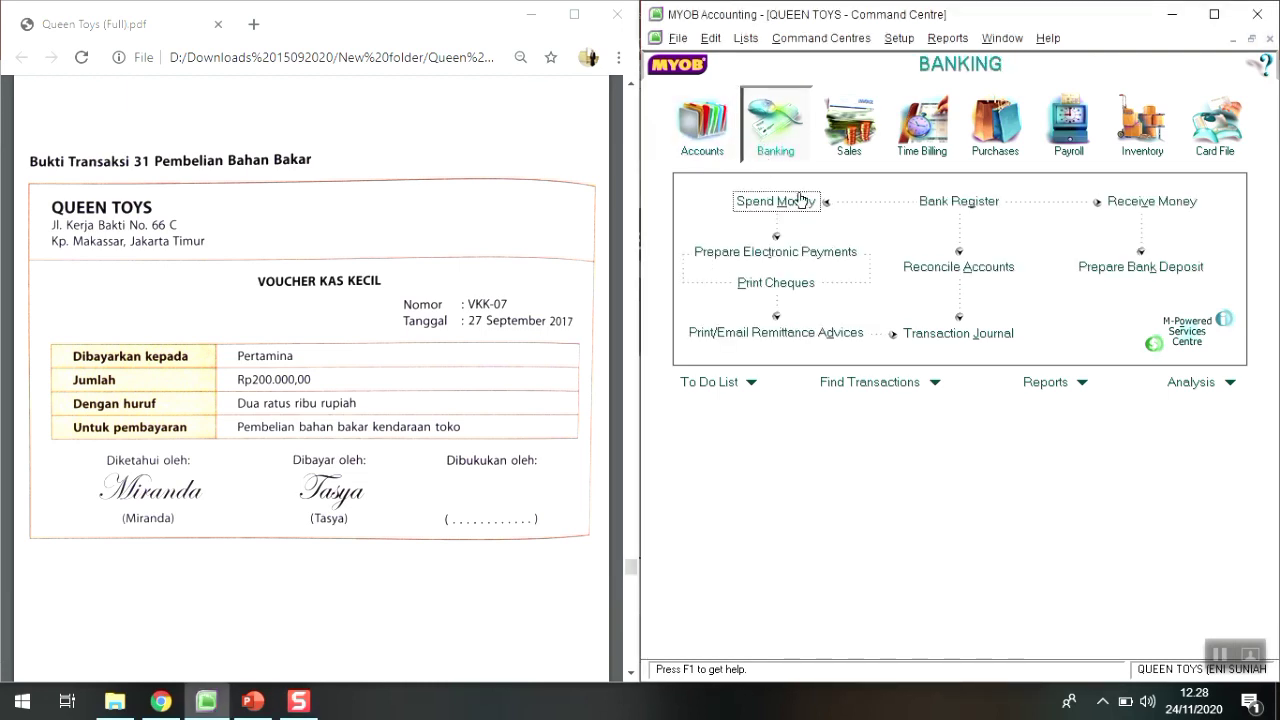
click(787, 203)
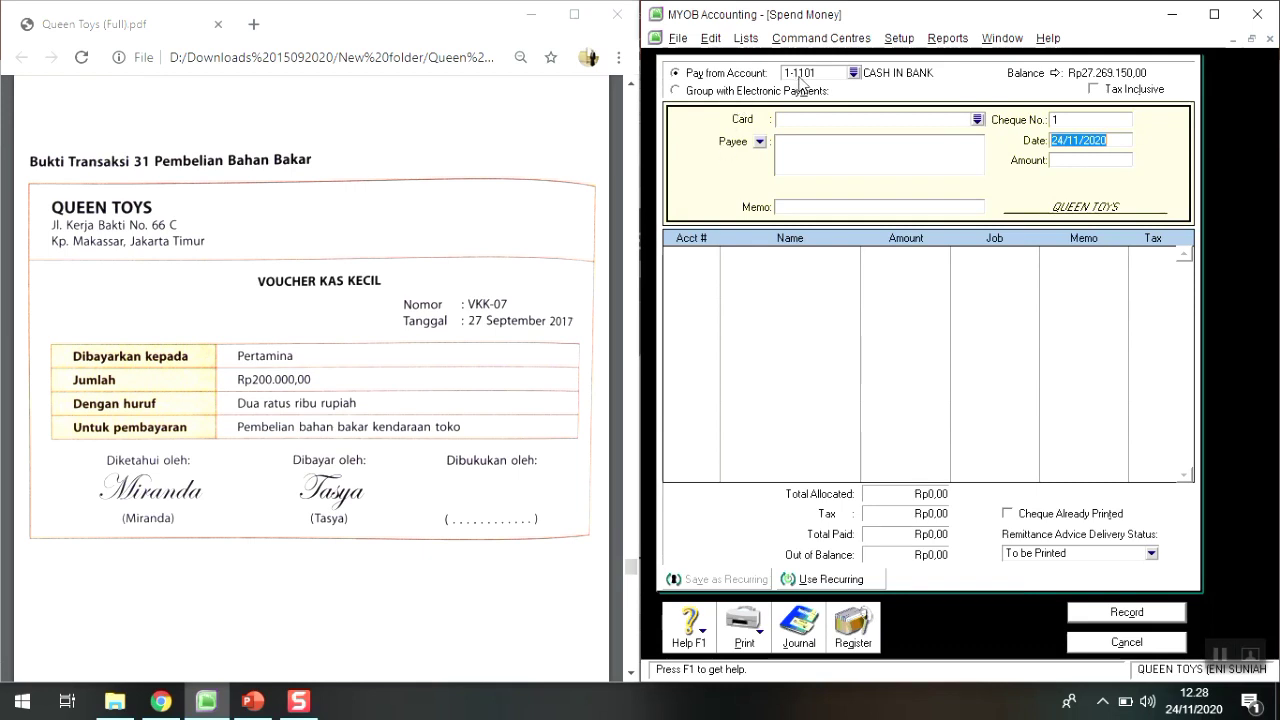
click(852, 73)
text(1-1102)
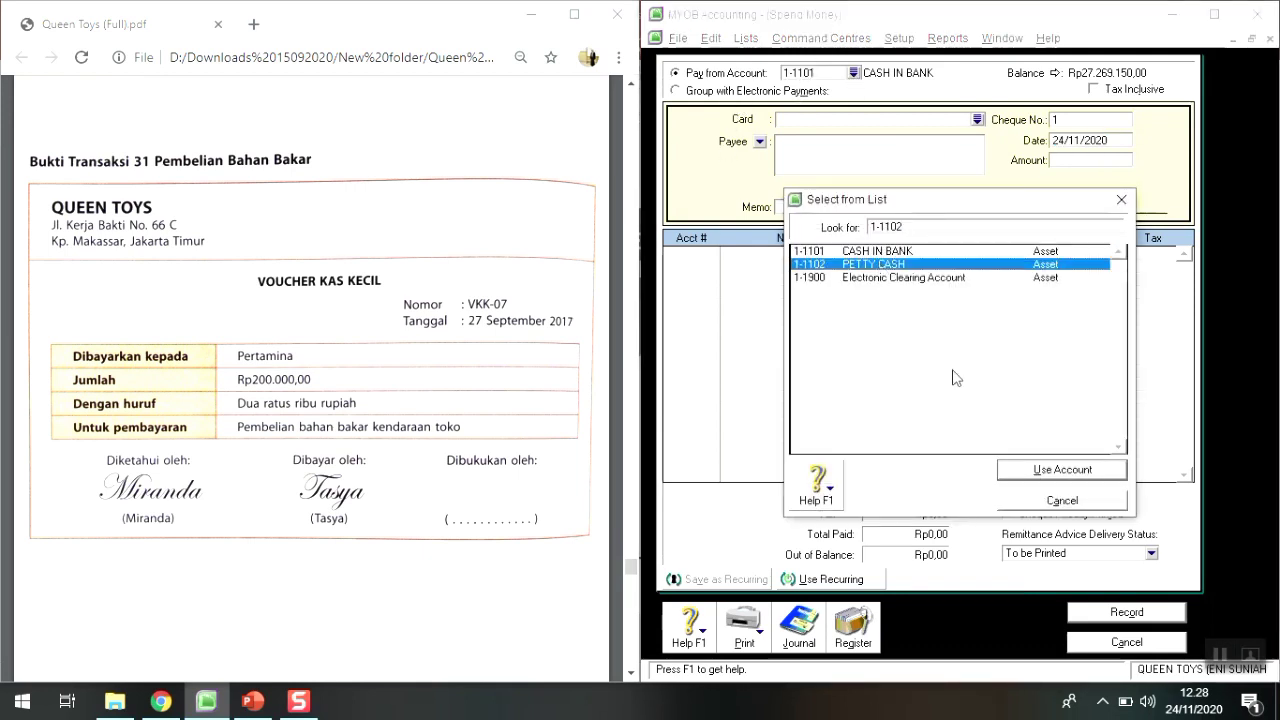
click(1024, 474)
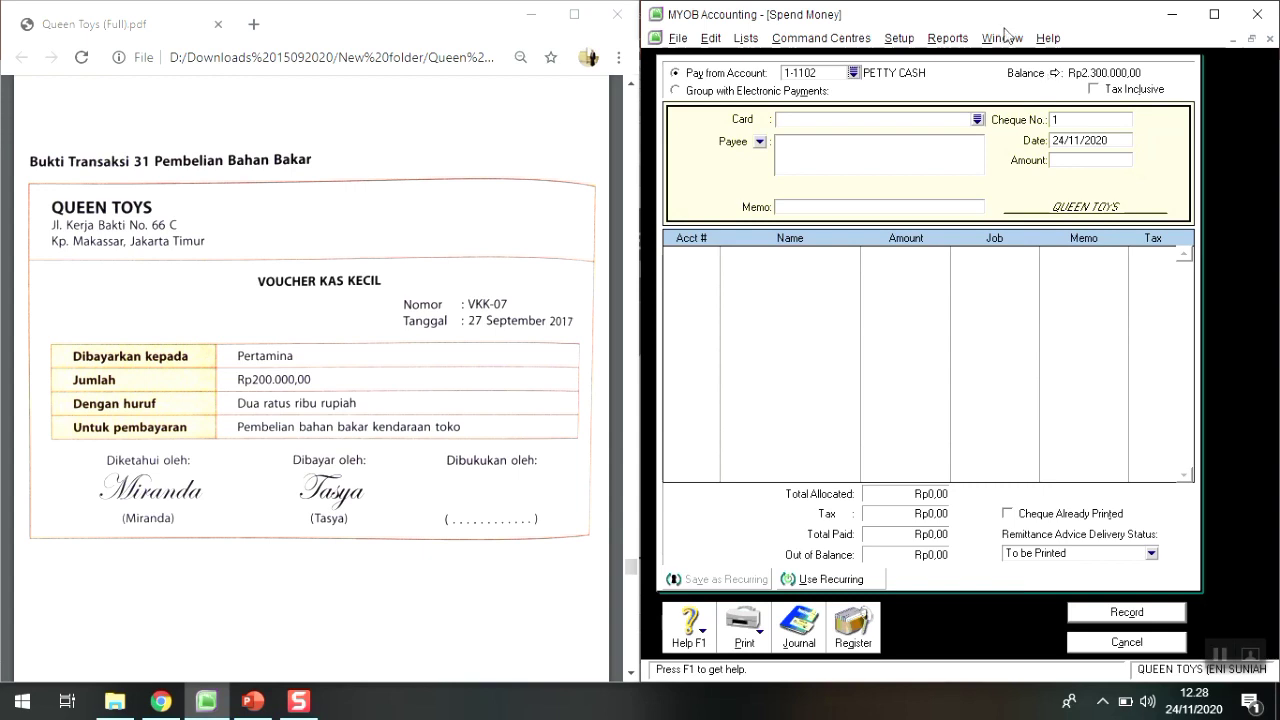
Fill in the payment with cheque number VKK-07, date 27/09/2017 and amount Rp200.000,00
key(Tab)
key(Tab)
key(Tab)
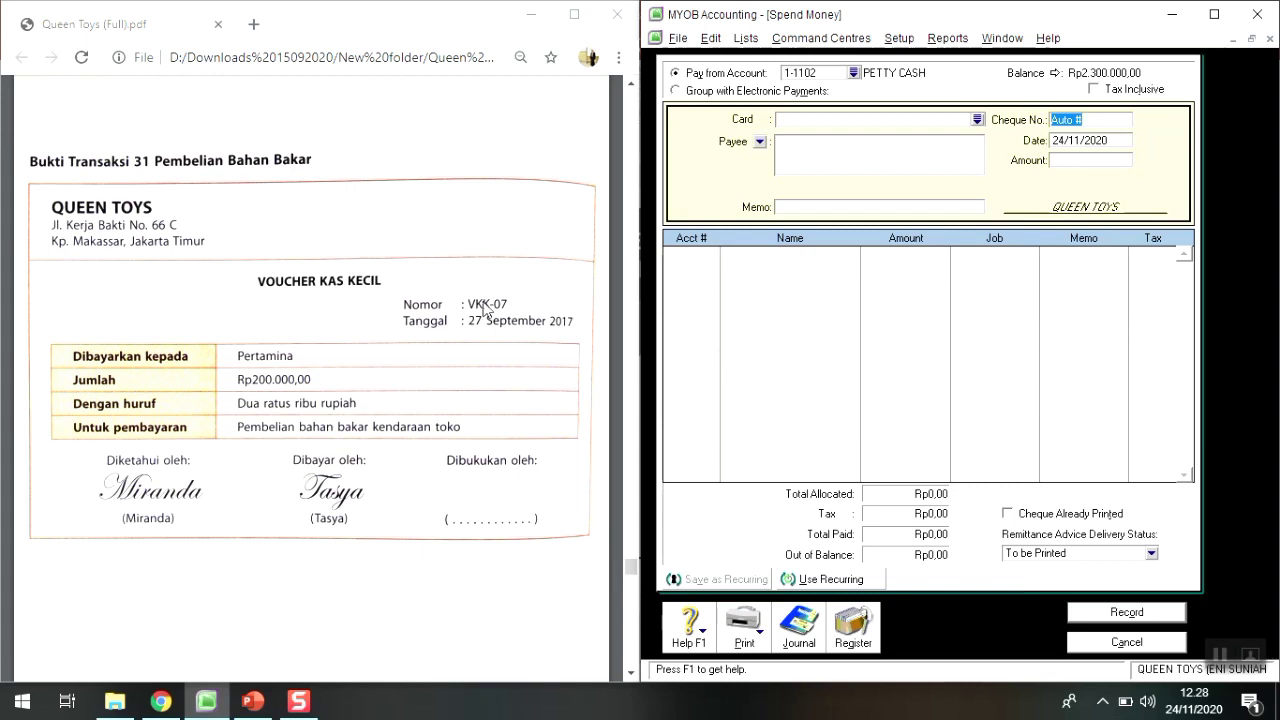
text(VKK-07)
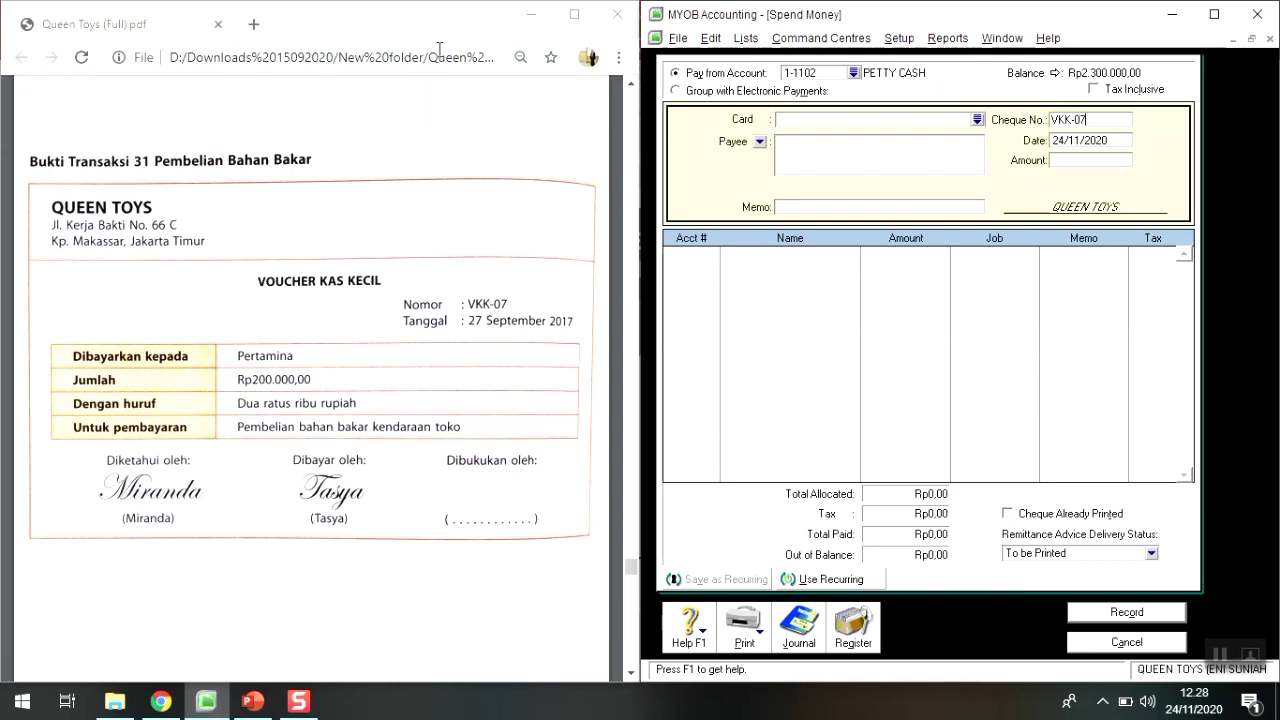
key(Tab)
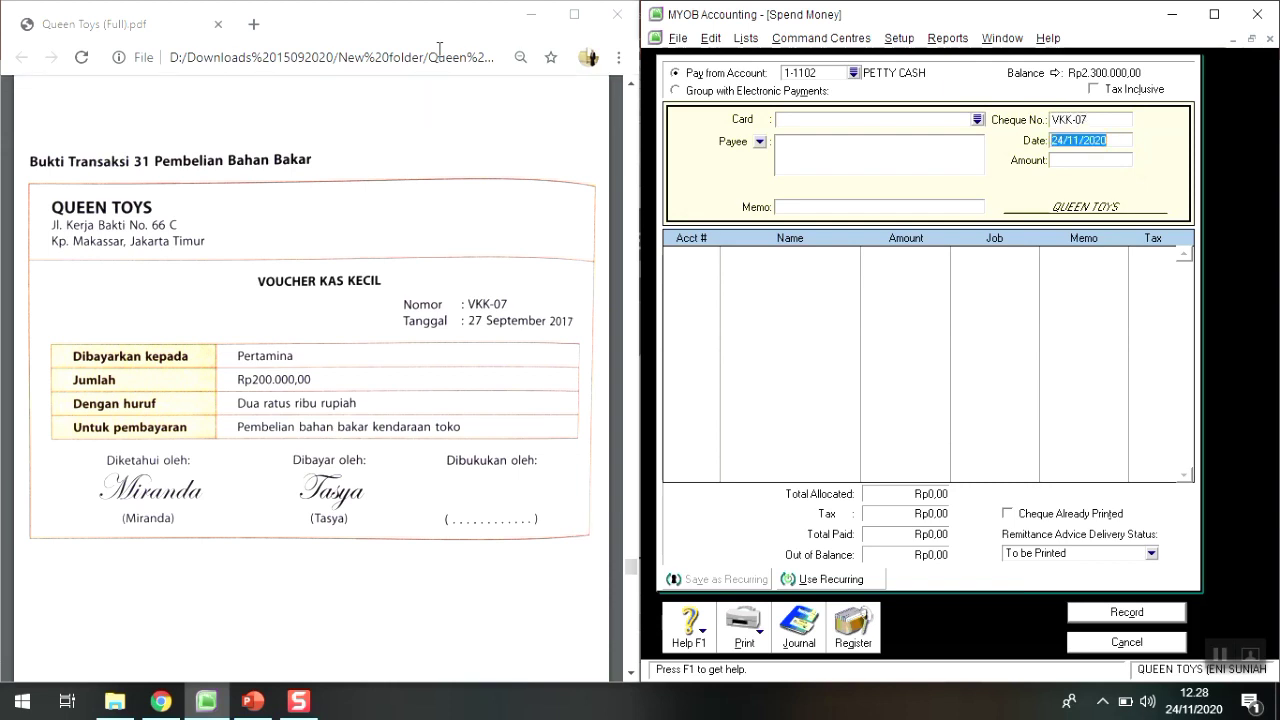
text(27/09/2017)
key(Tab)
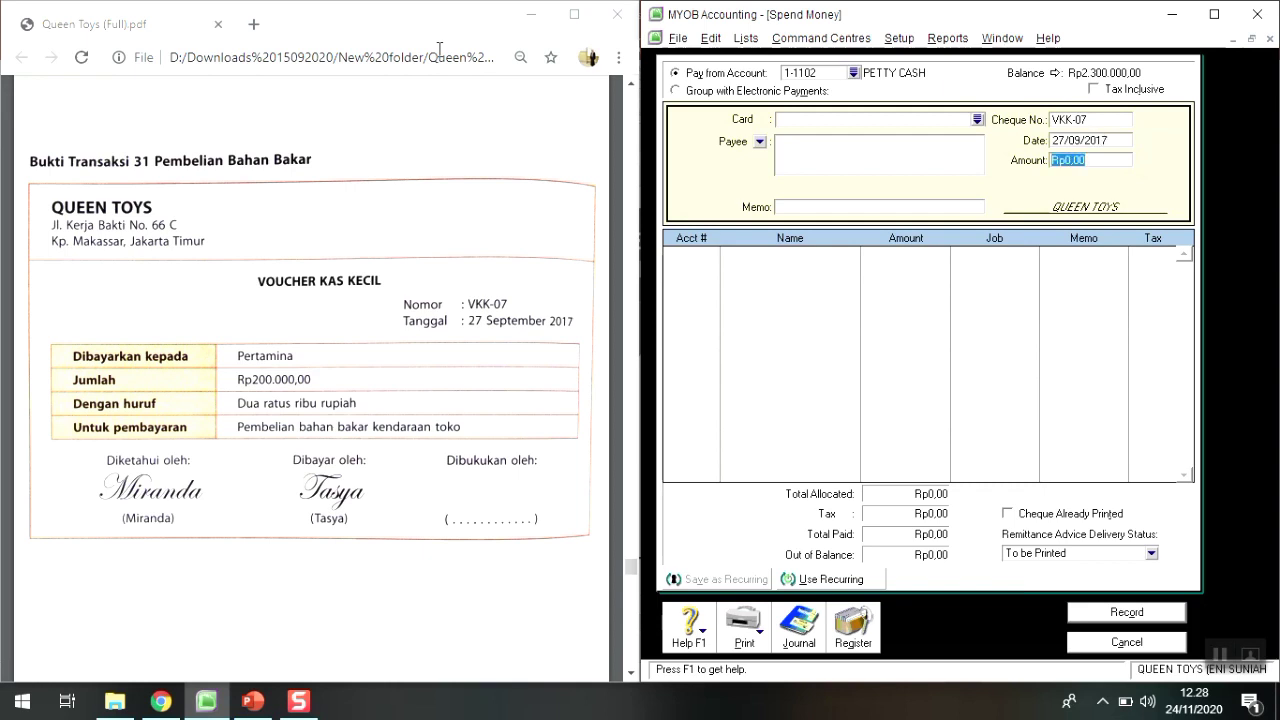
text(200000)
key(Tab)
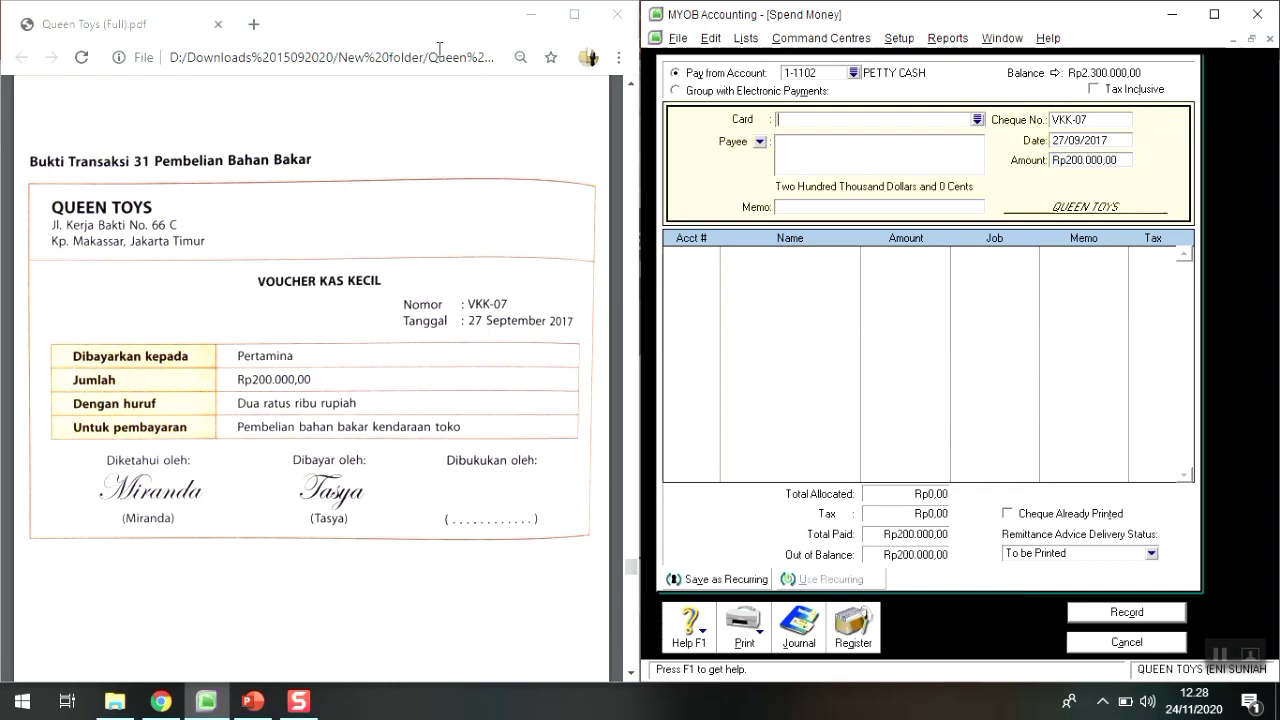
Enter the payment memo PEMBELIAN BAHAN BAKAR KENDARAAN
key(Tab)
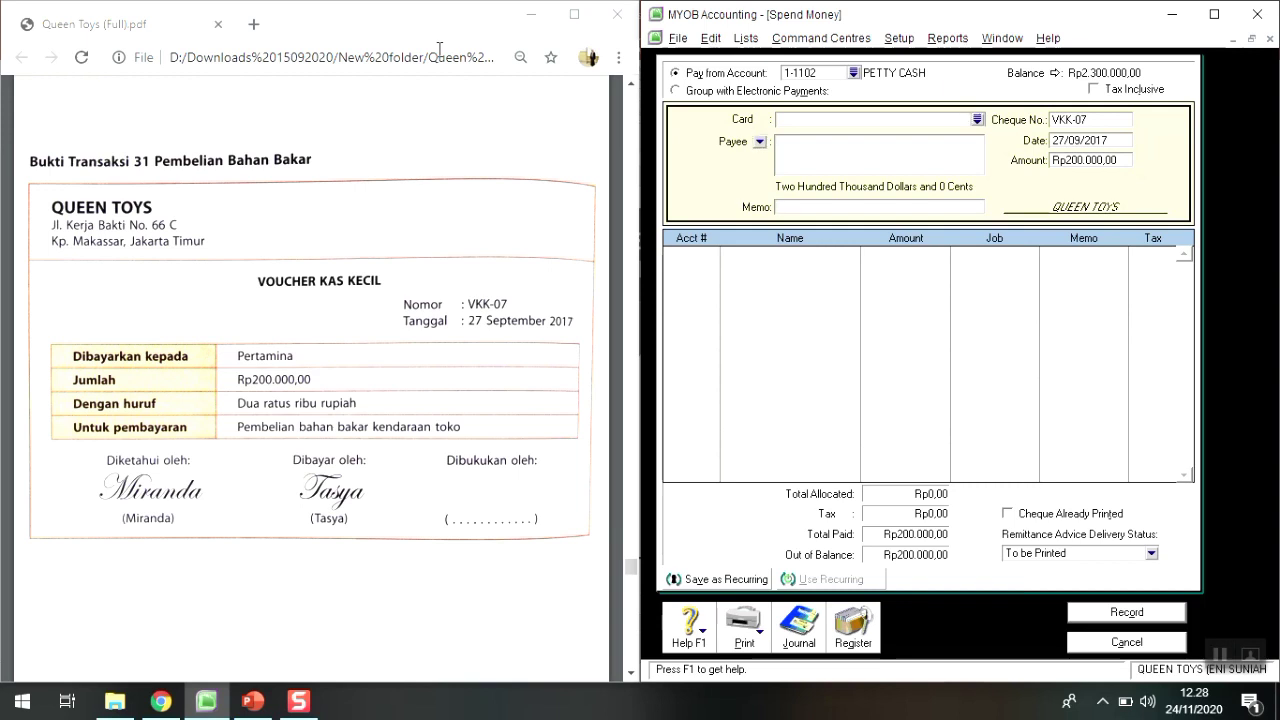
key(Tab)
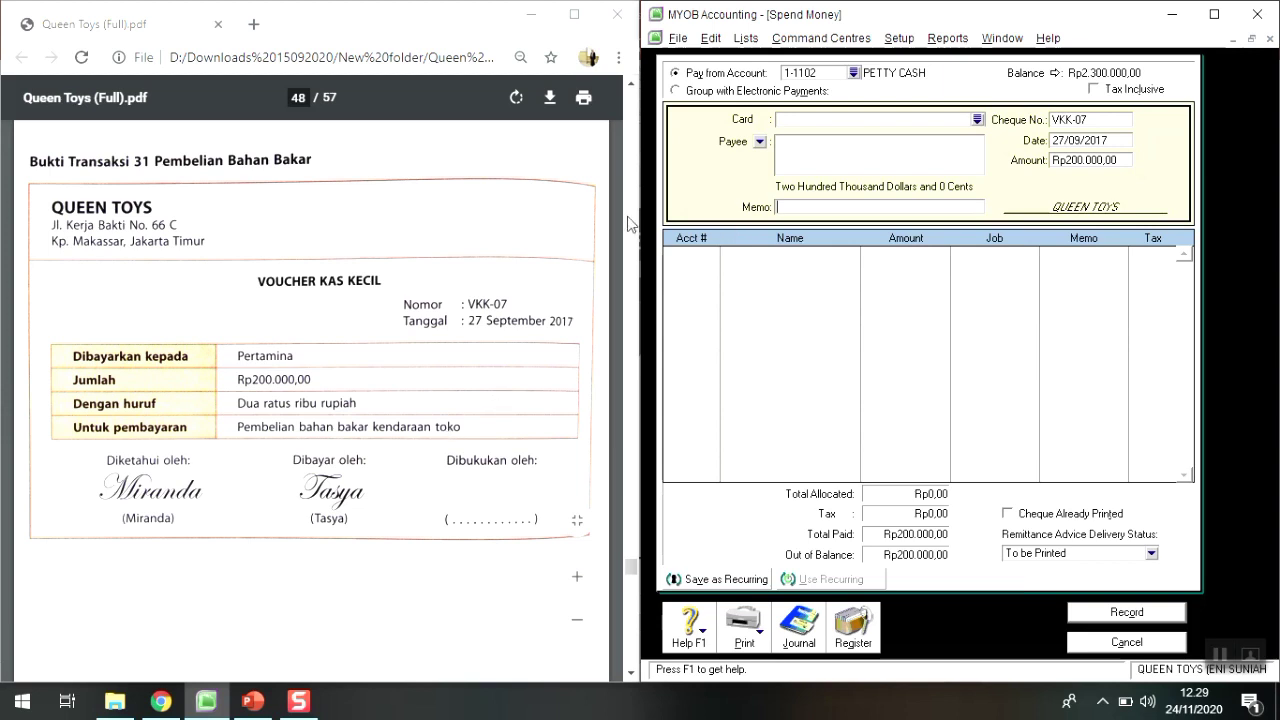
text(PEMBELIAN BAHAN BAKAR K)
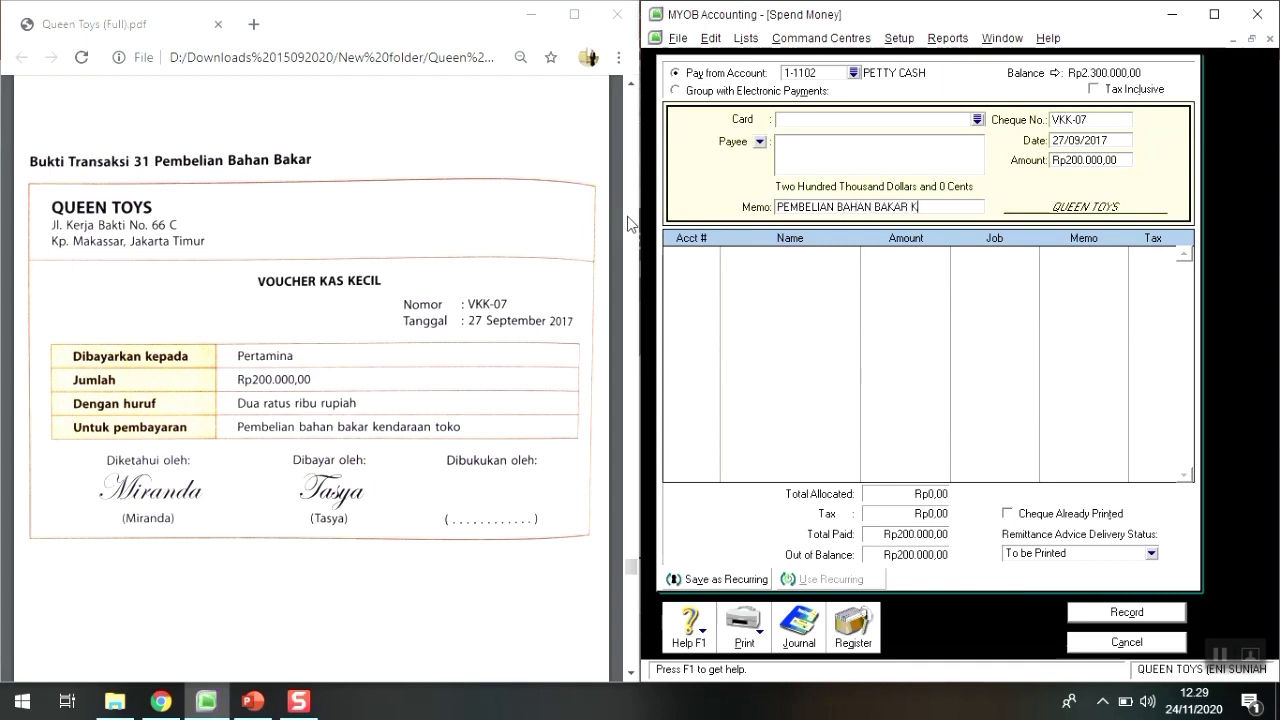
text(ENDARAAN)
Allocate the full payment amount to account 6-1900 OTHER EXPENSE on the first line
click(713, 256)
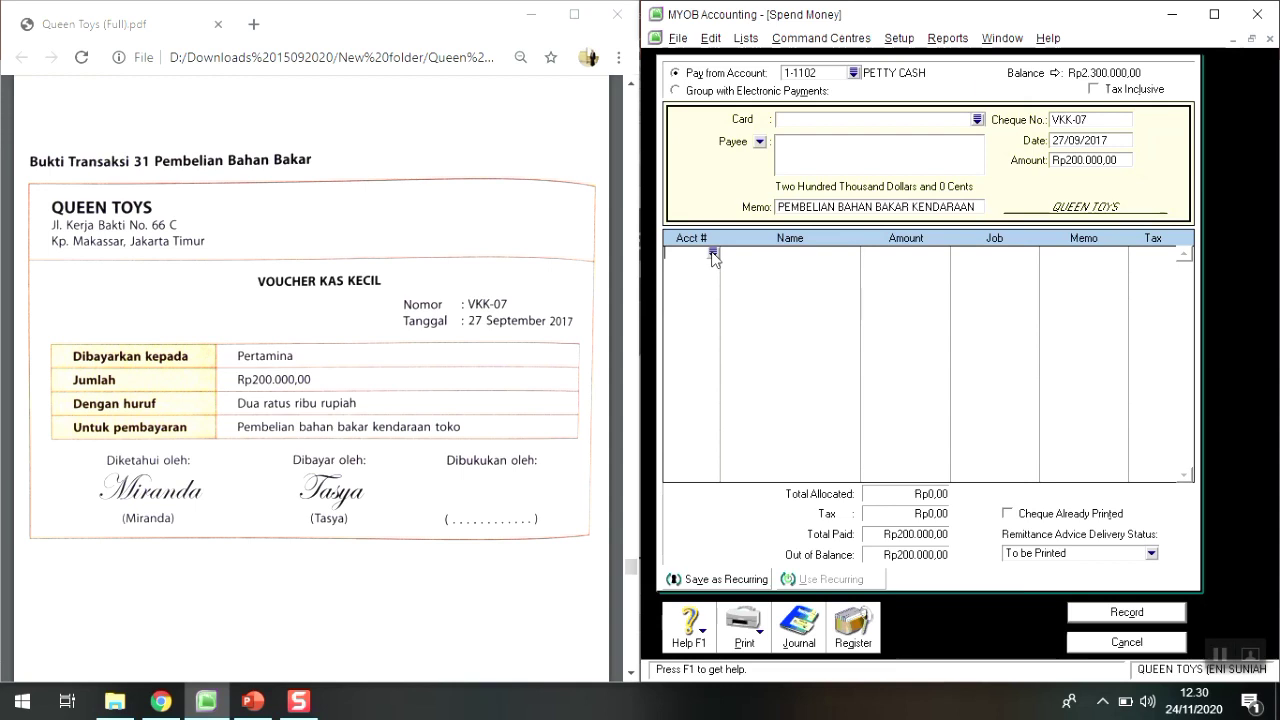
click(713, 254)
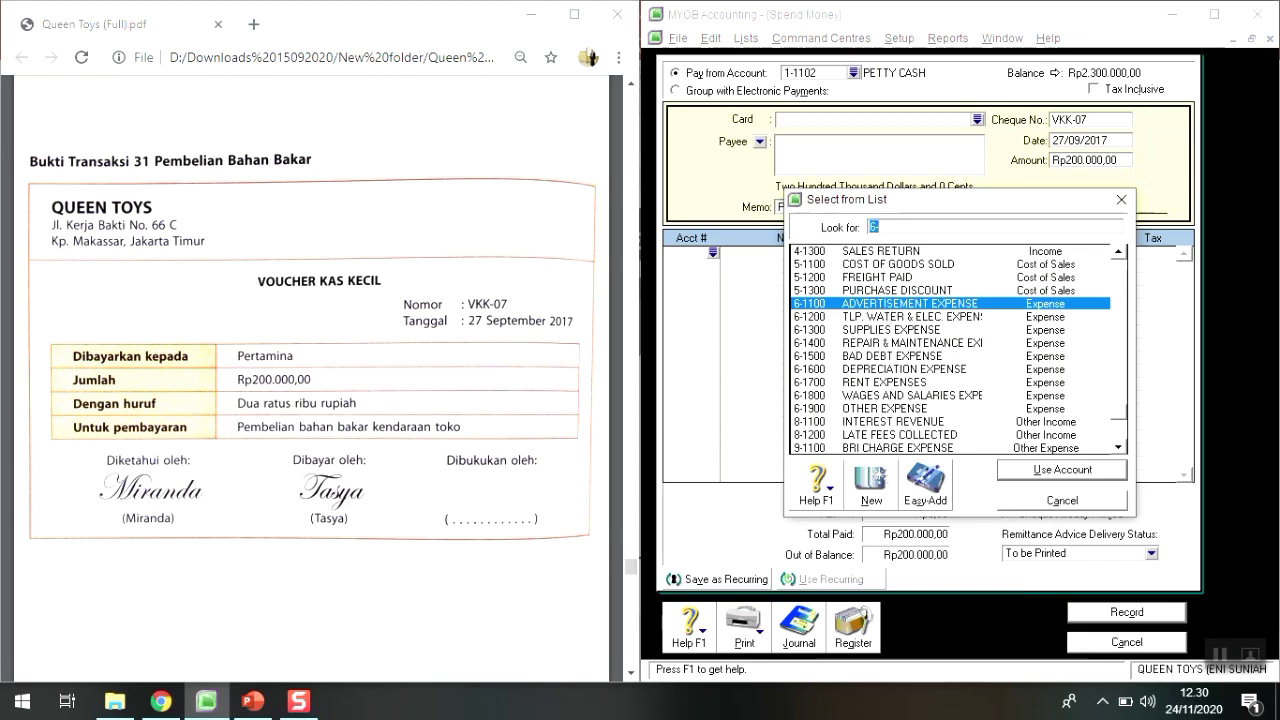
scroll(950, 350, down, 2)
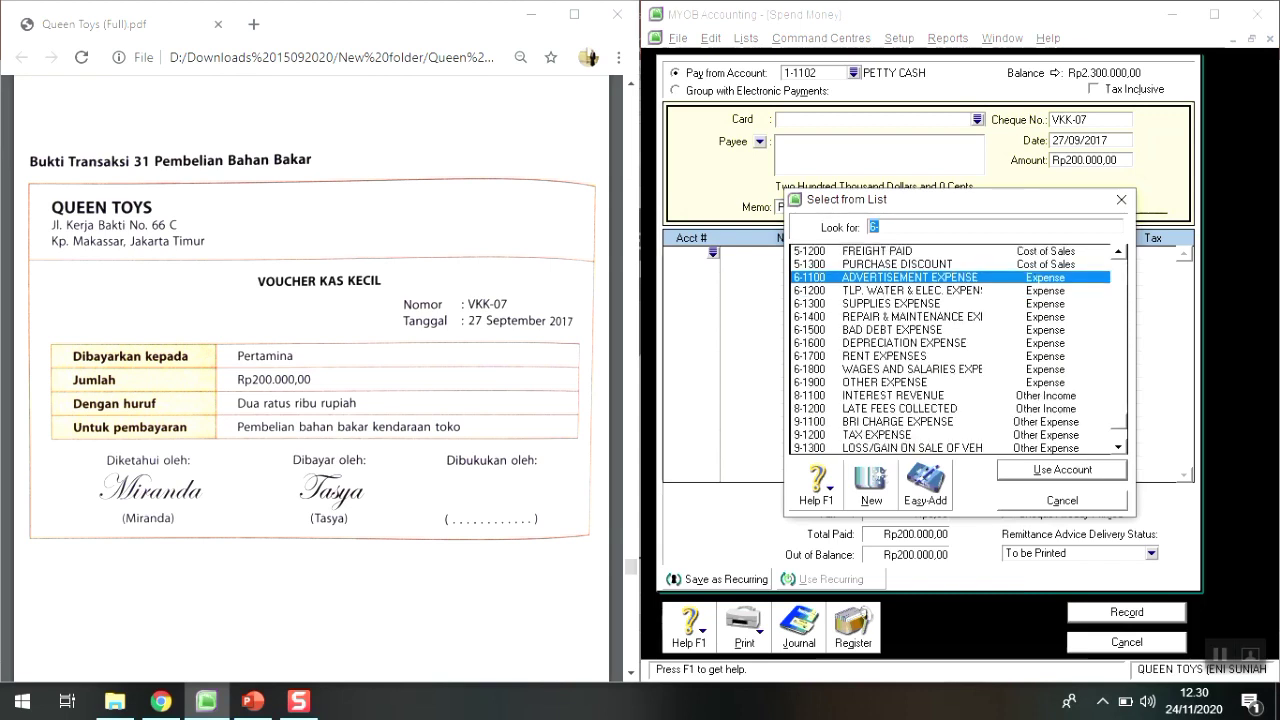
text(6-1300)
key(Down)
key(Down)
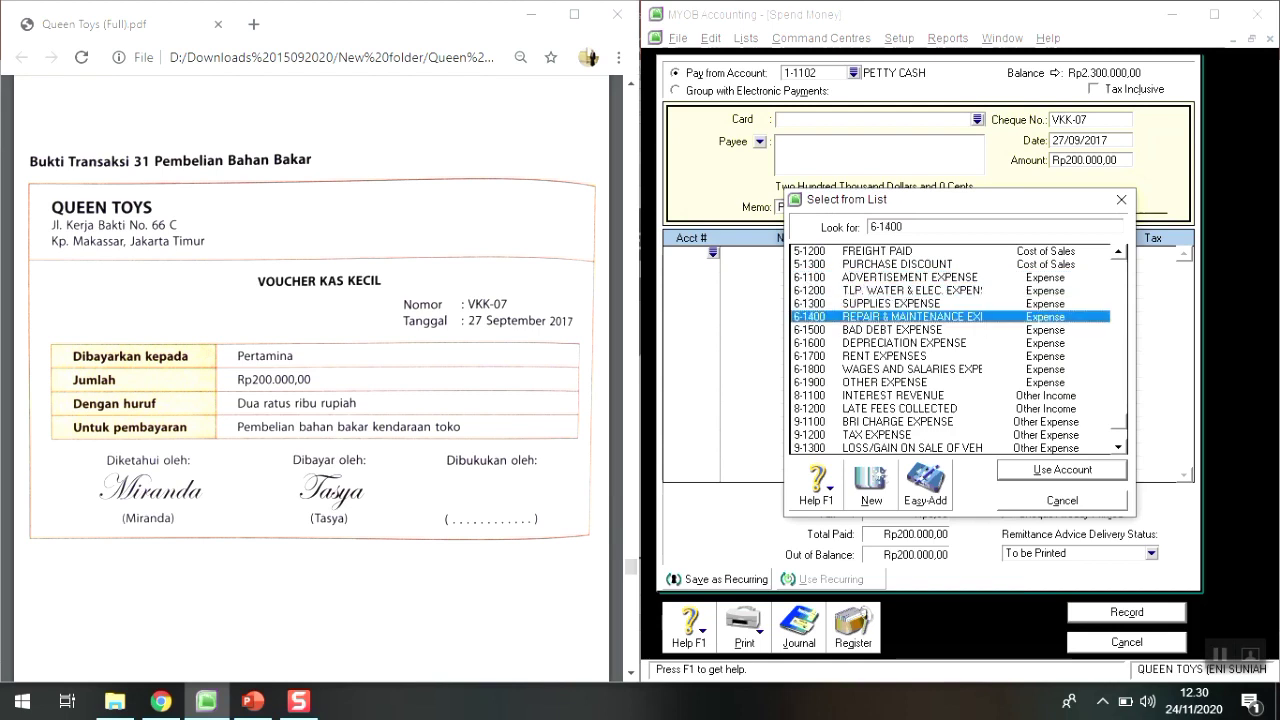
key(Down)
key(Down)
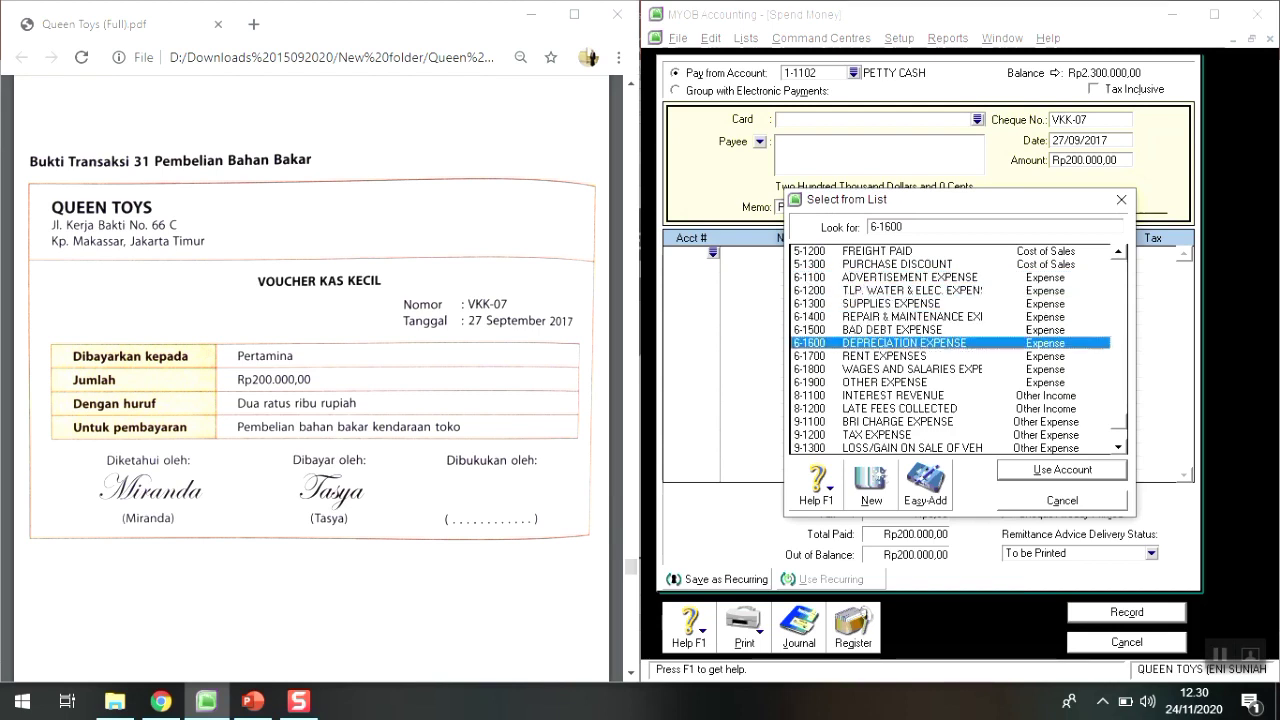
key(Down)
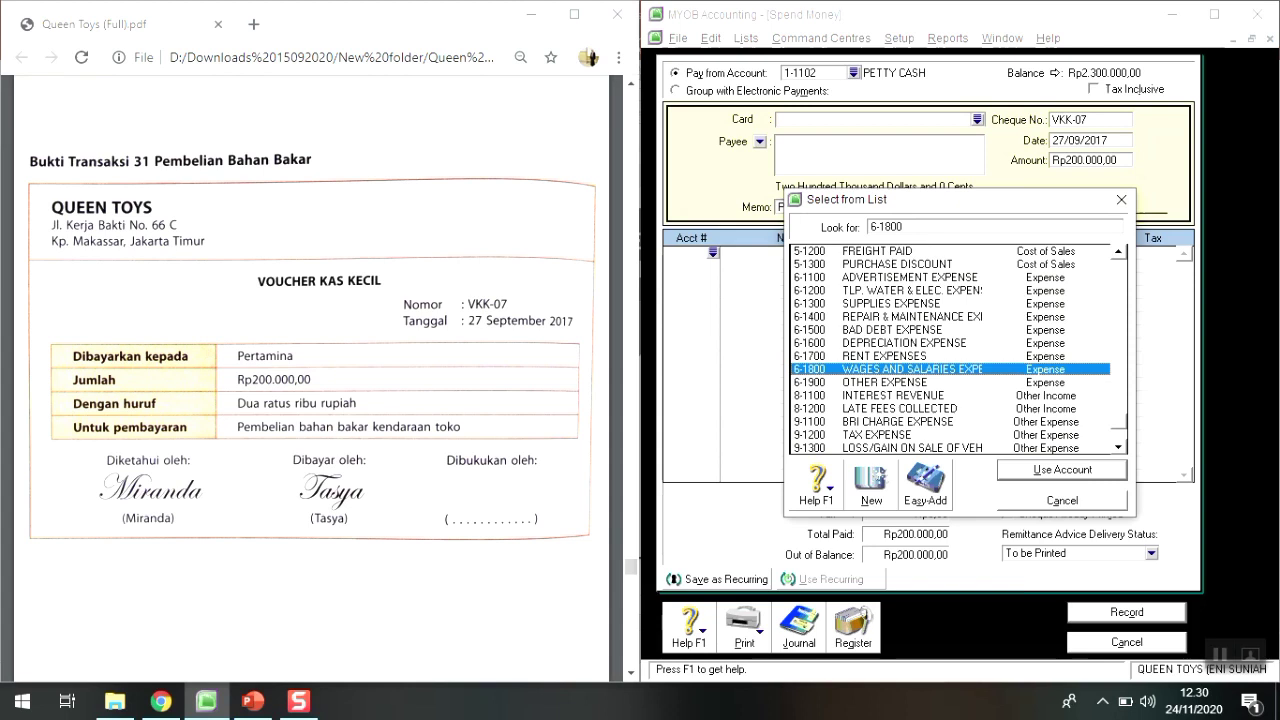
click(884, 382)
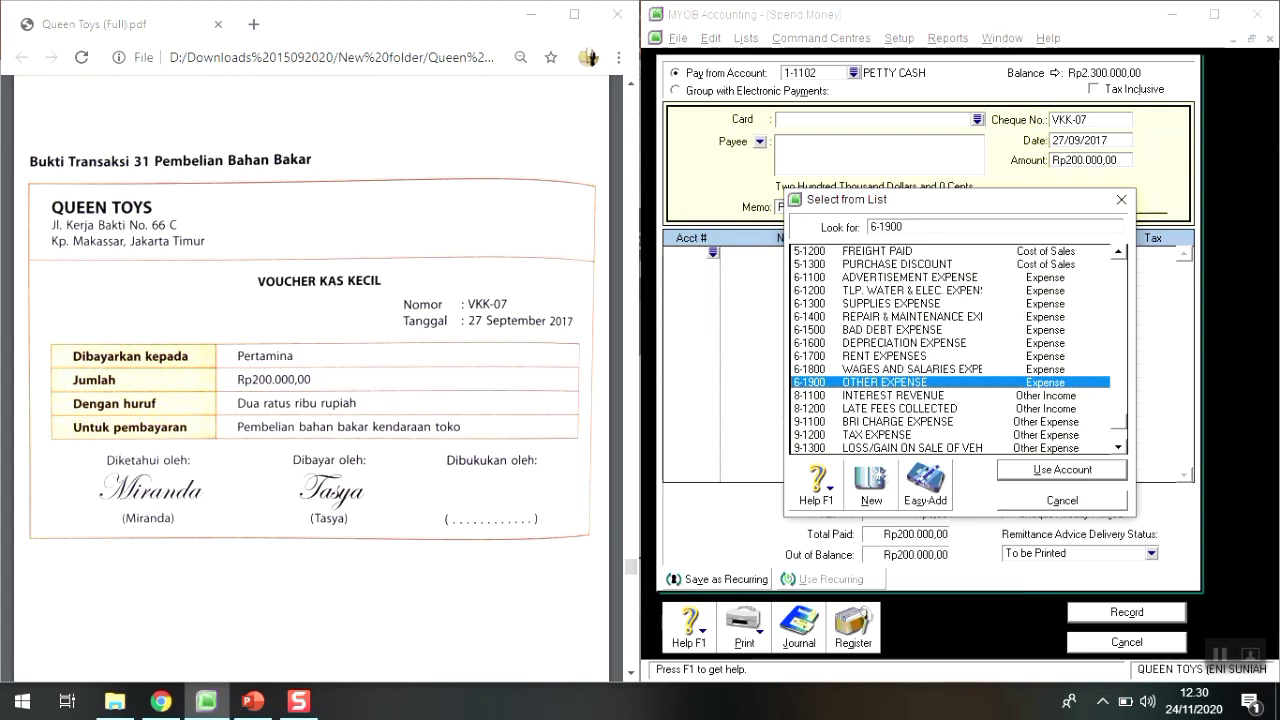
key(Return)
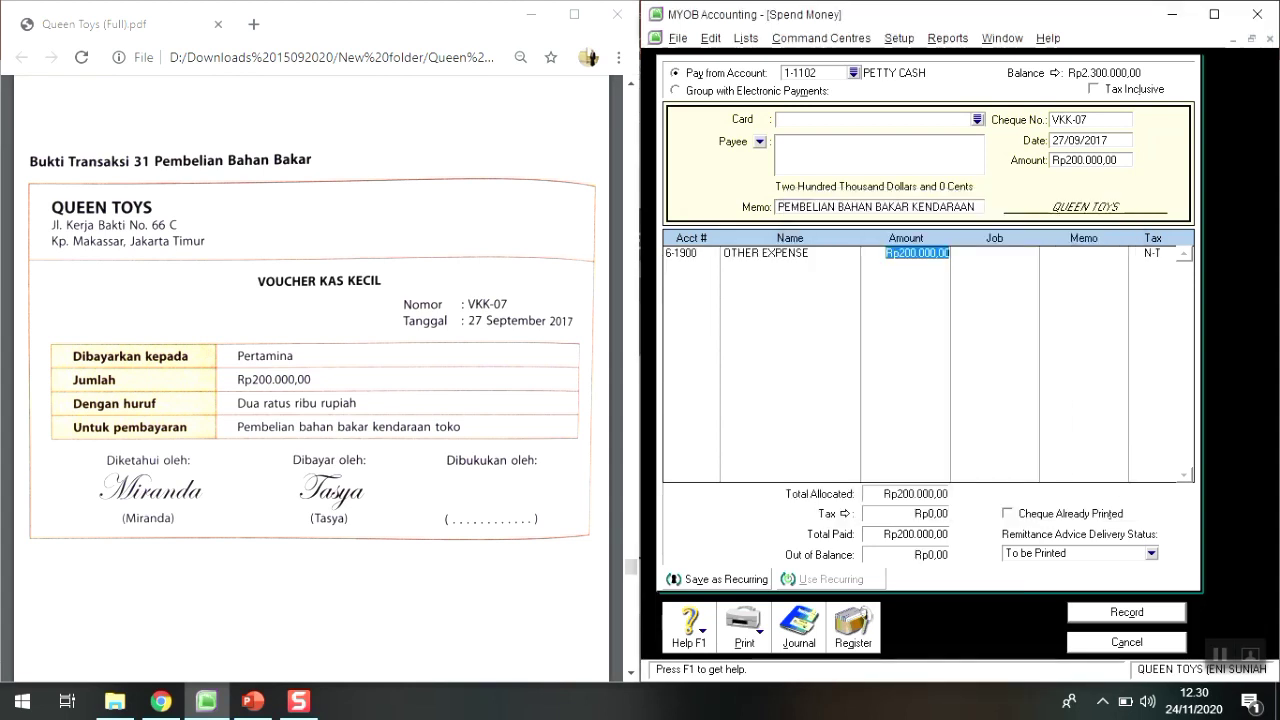
key(Return)
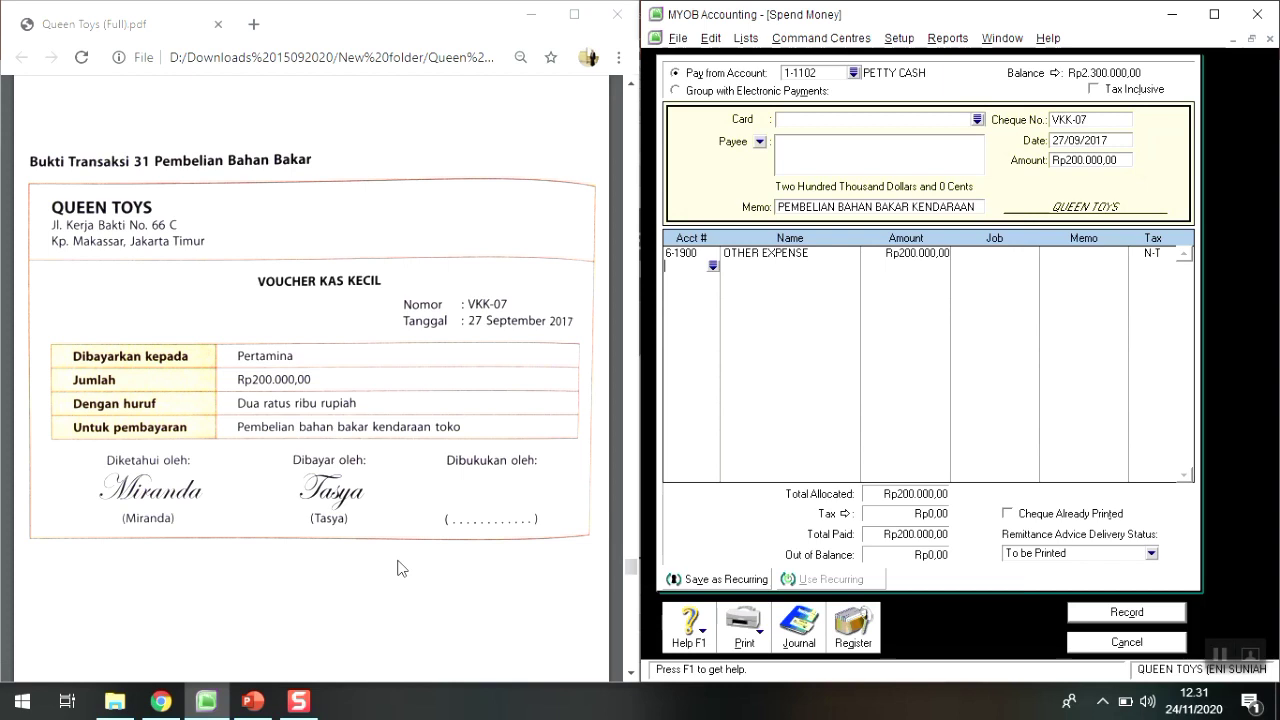
Review the transaction's journal recap, record the fuel payment and close the Spend Money form
key(ctrl+r)
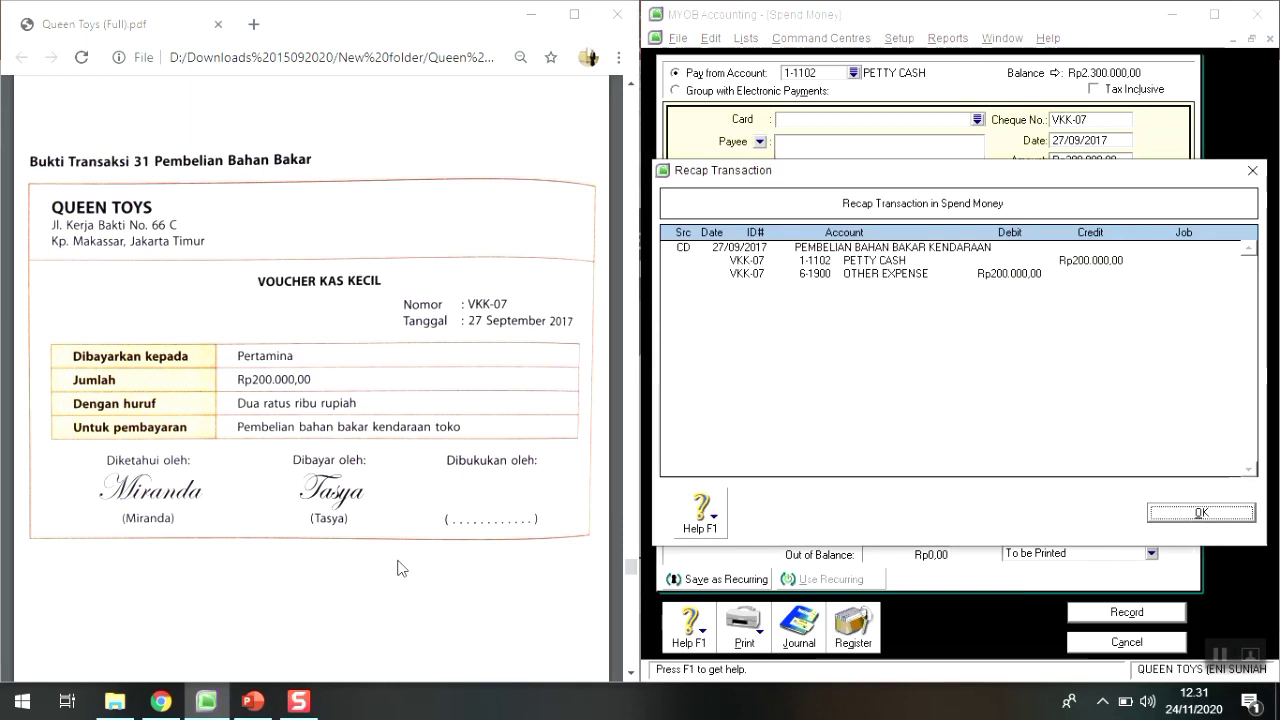
key(Return)
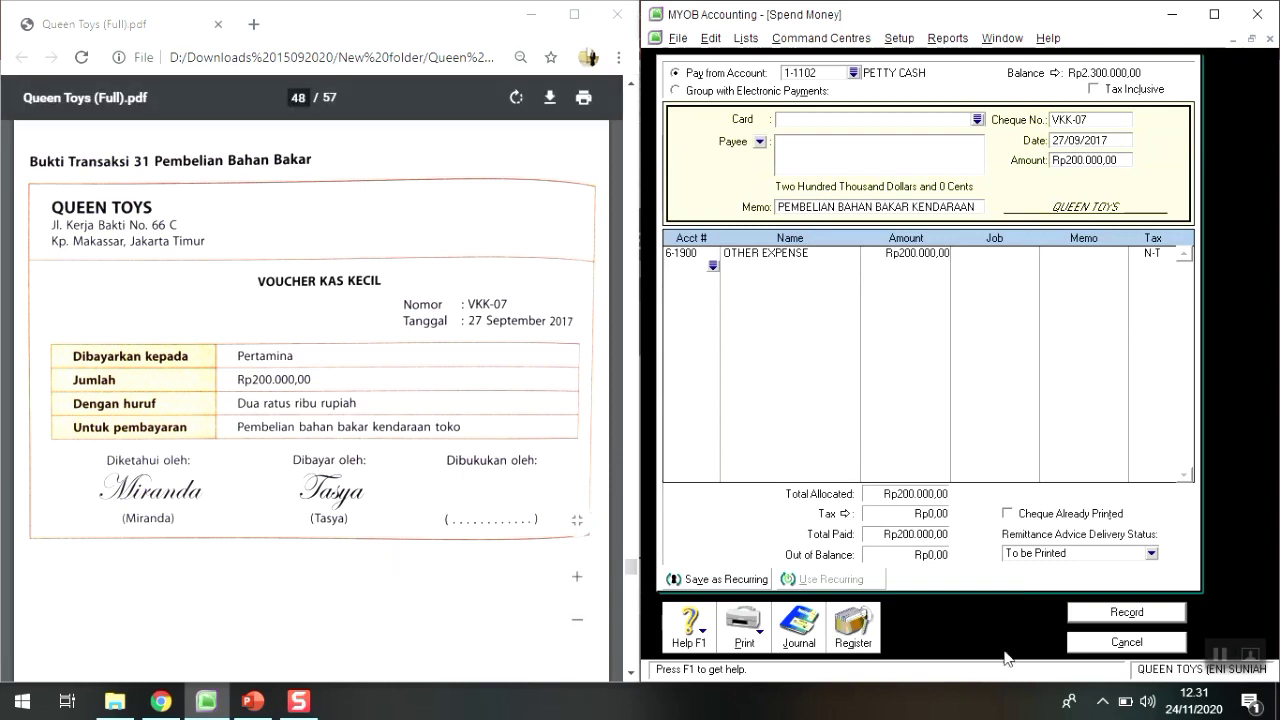
click(1125, 612)
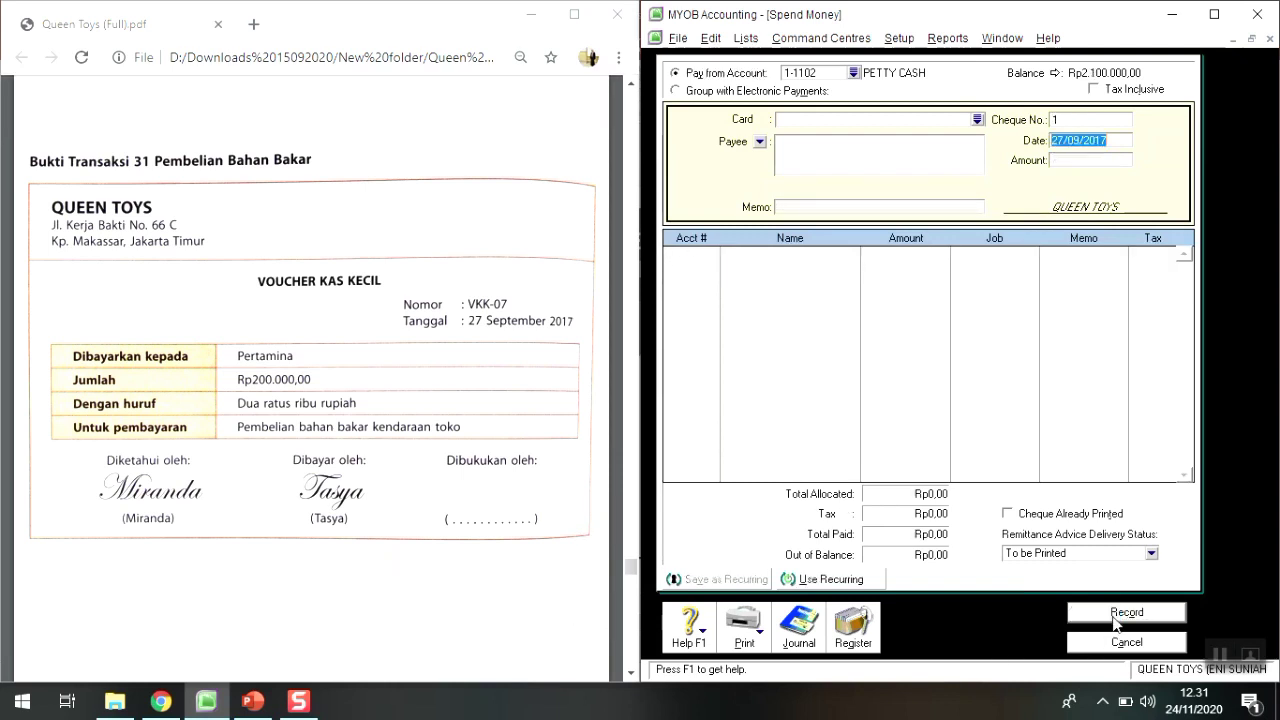
click(1120, 645)
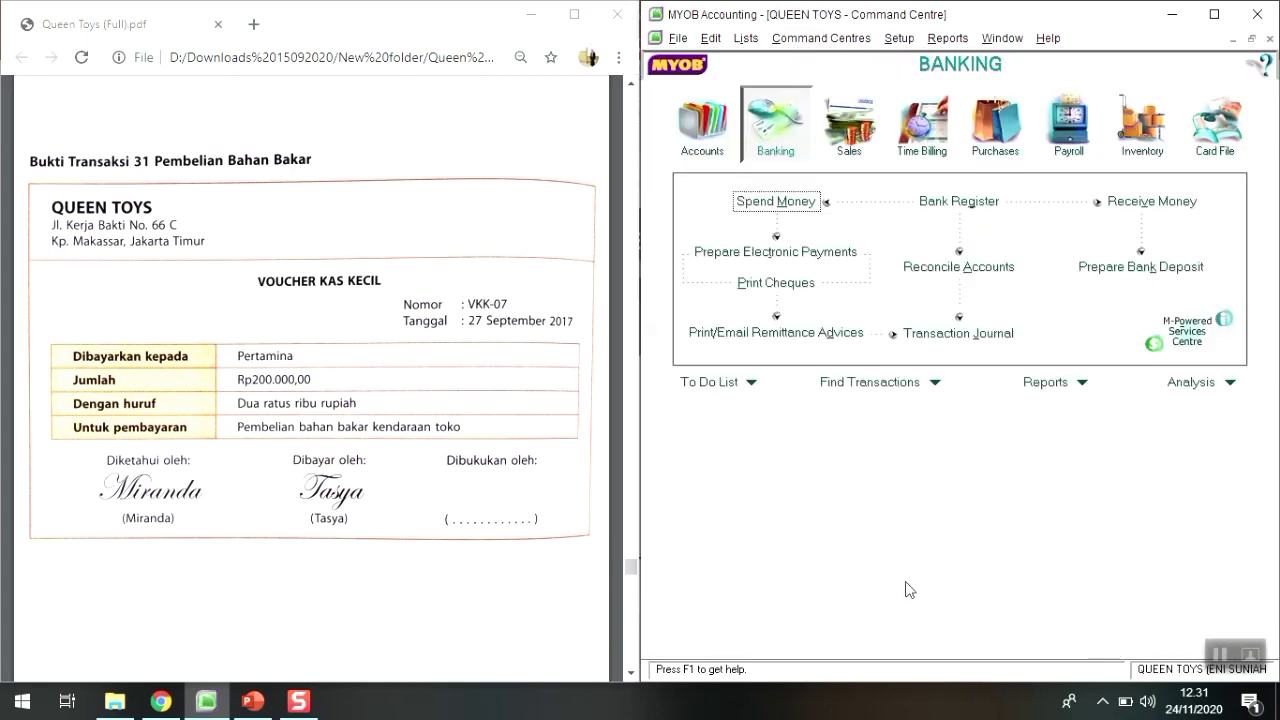
Bring up the voucher for transaction 32 and start a new sales invoice for customer PELANGGAN TUNAI
scroll(248, 485, down, 5)
scroll(250, 492, down, 4)
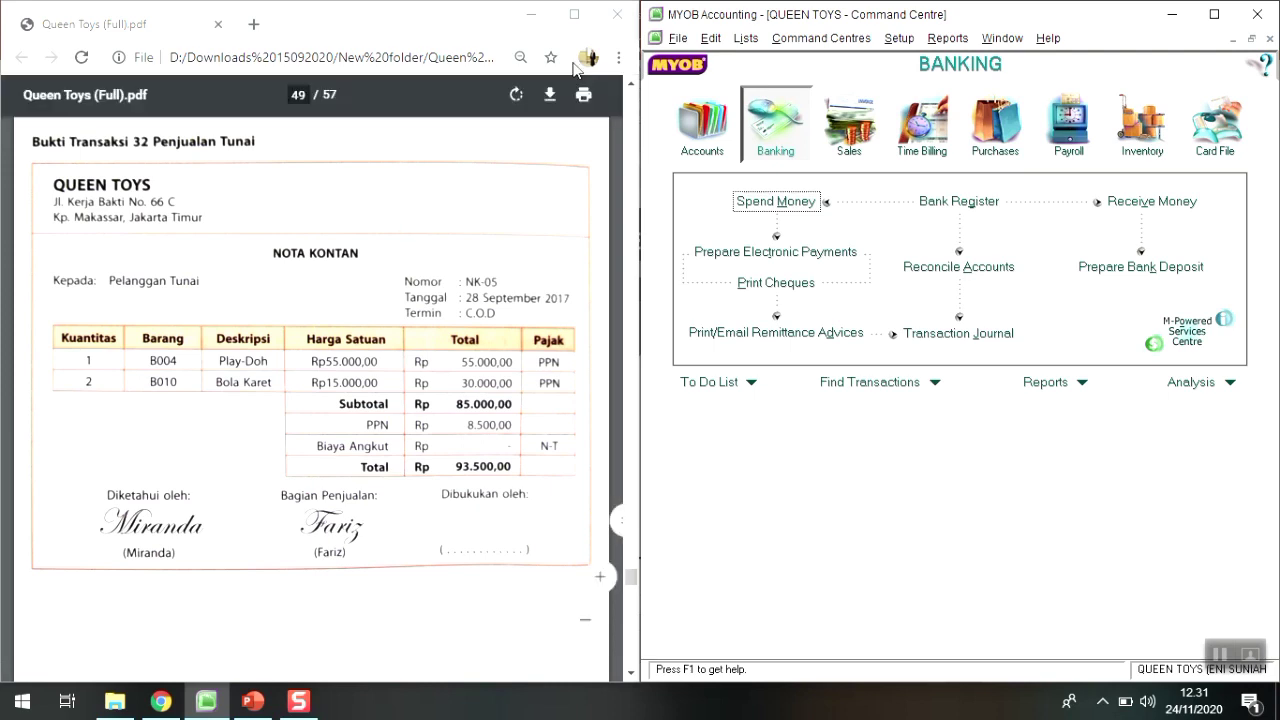
click(860, 121)
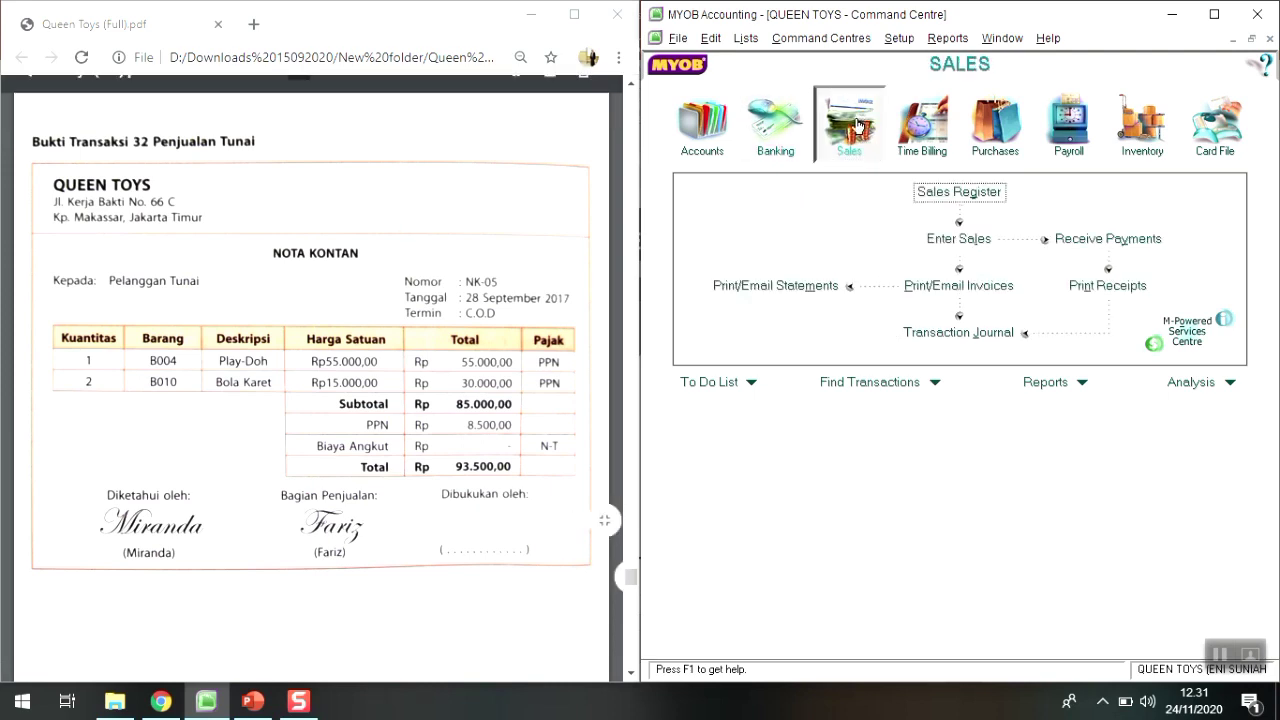
click(984, 242)
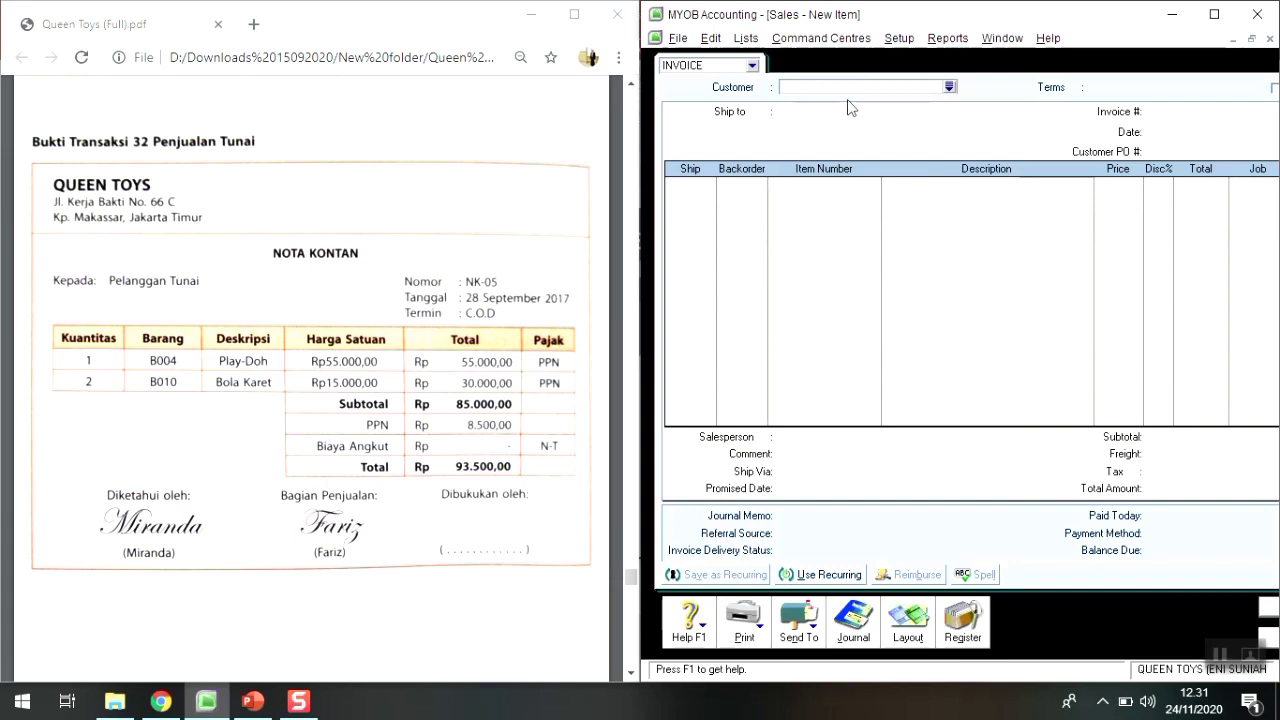
text(PELANGGAN TUNAI)
key(Tab)
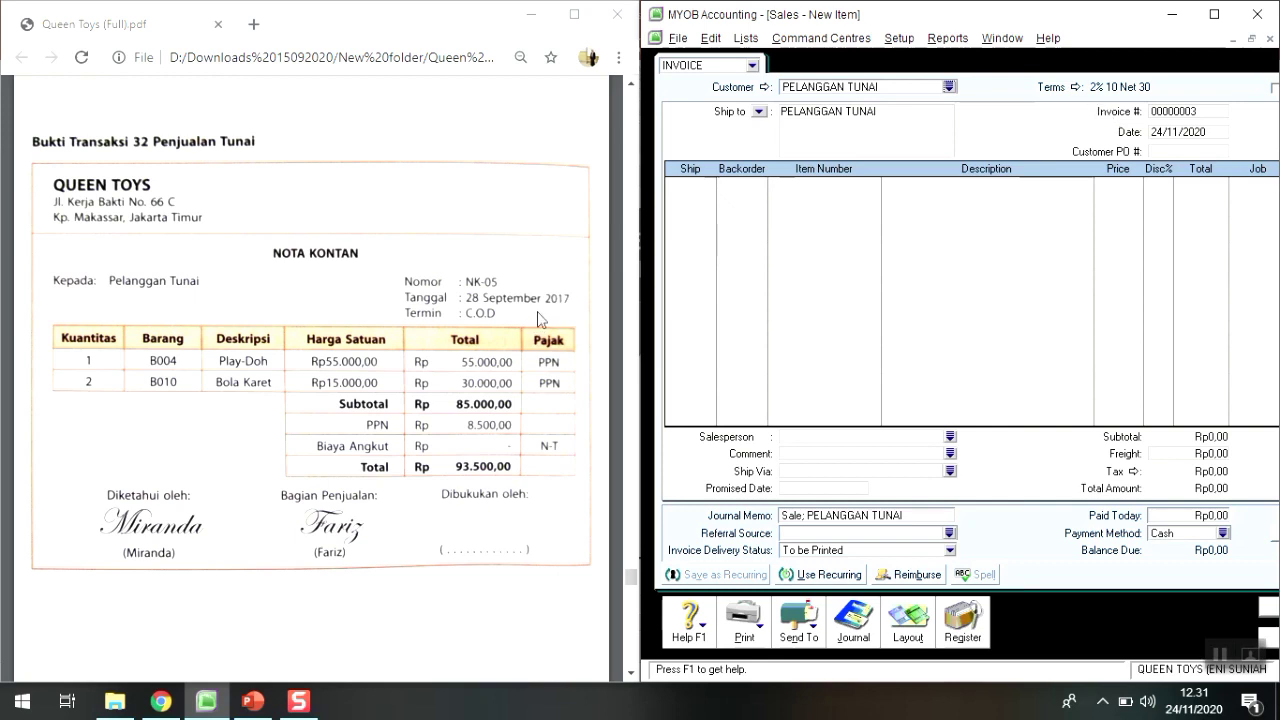
Set the invoice's credit terms to C.O.D
click(1075, 88)
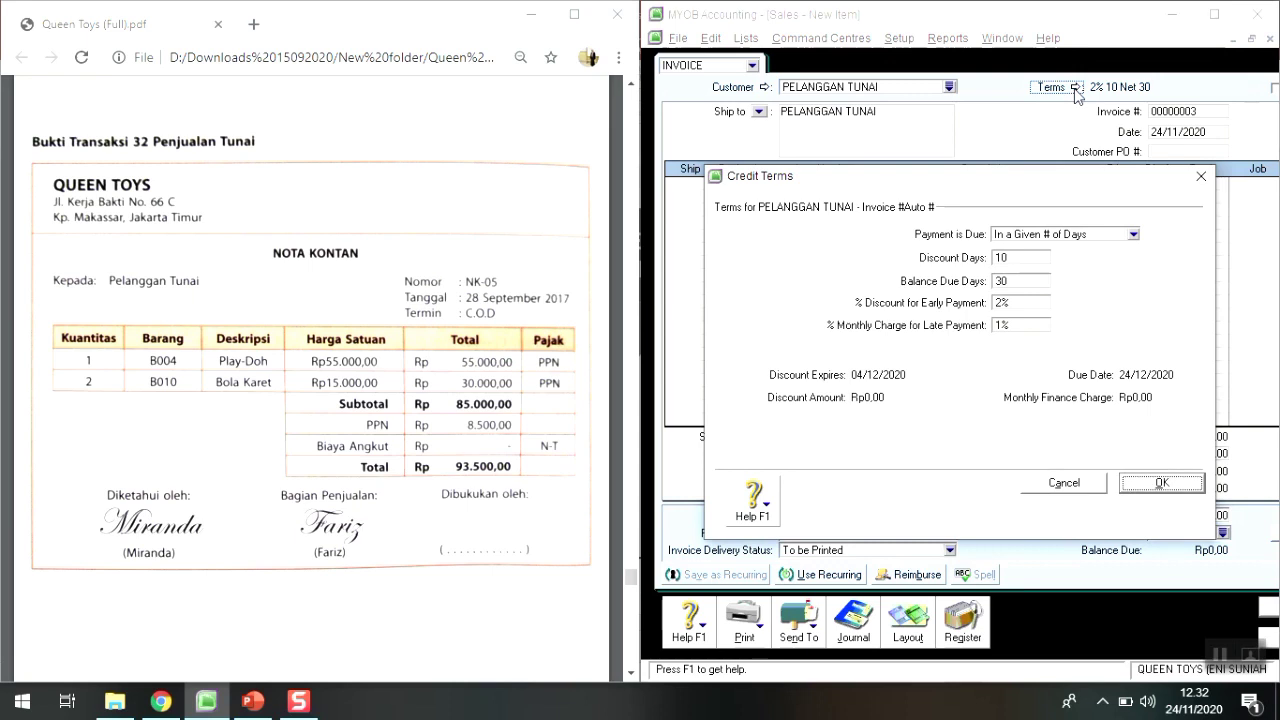
click(1022, 234)
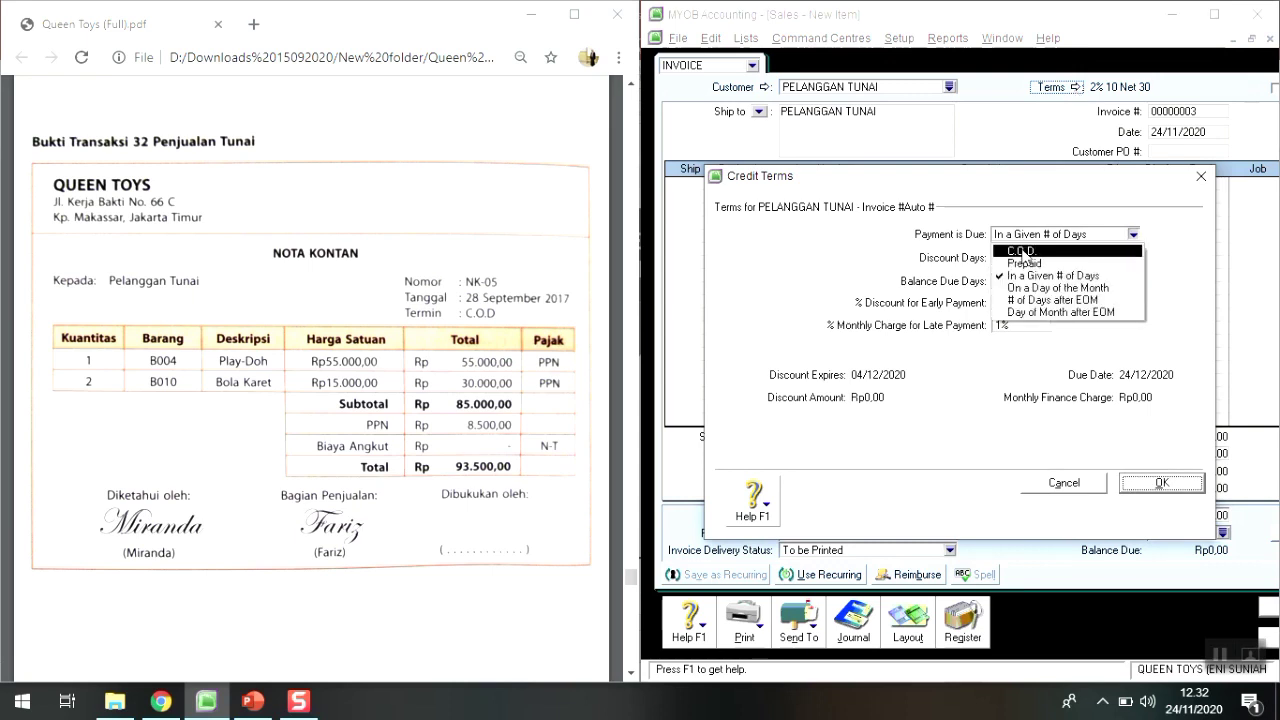
click(1022, 252)
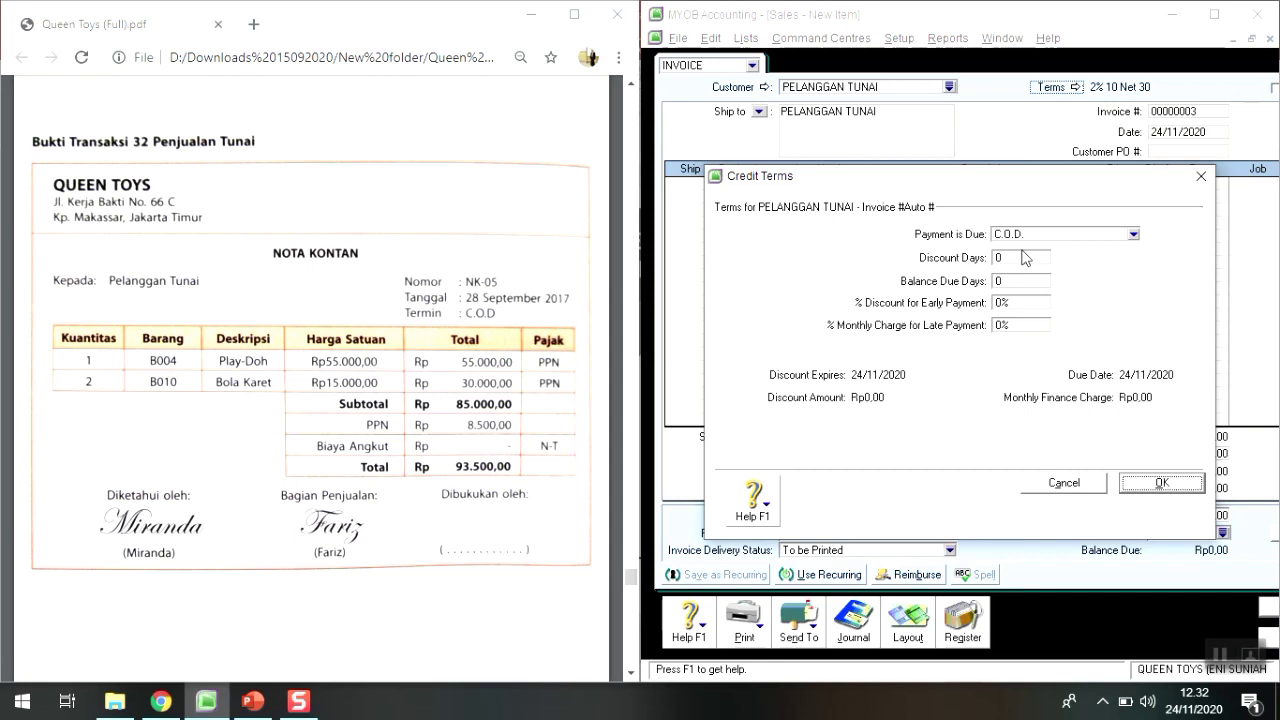
click(1152, 488)
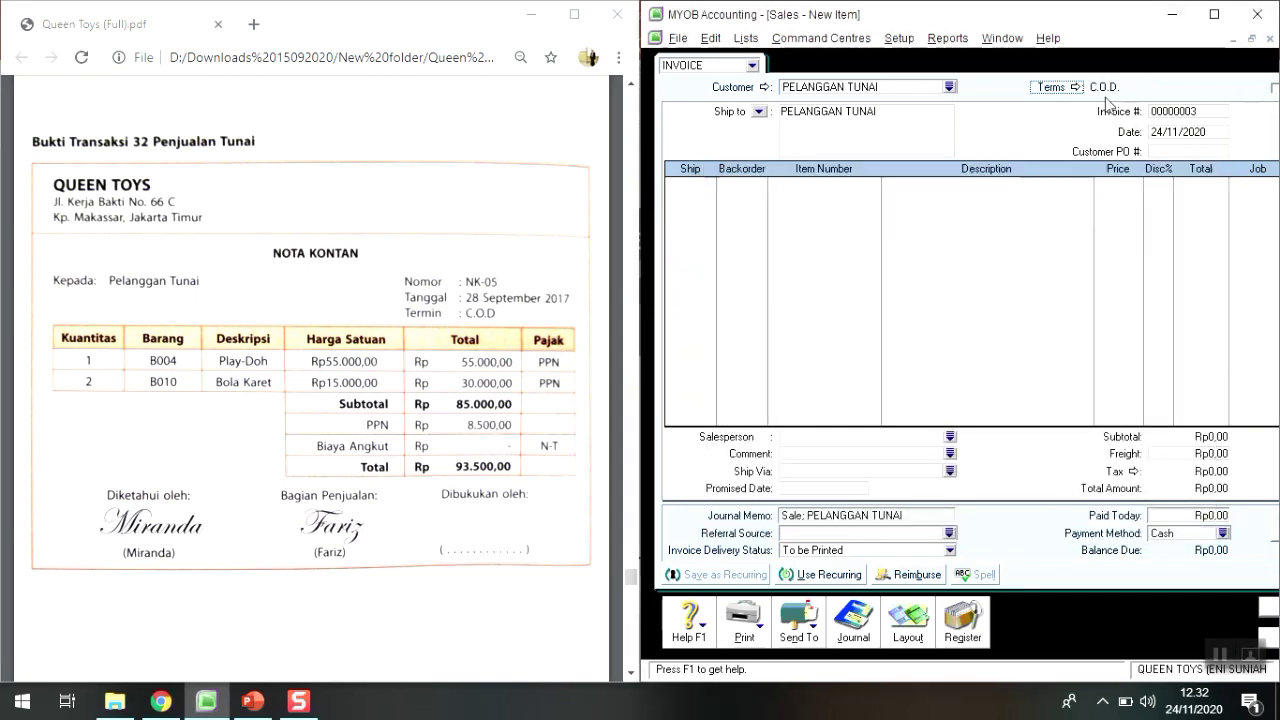
Set the invoice number to NK-05 and its date to 28/09/2017
key(Tab)
key(Tab)
key(Tab)
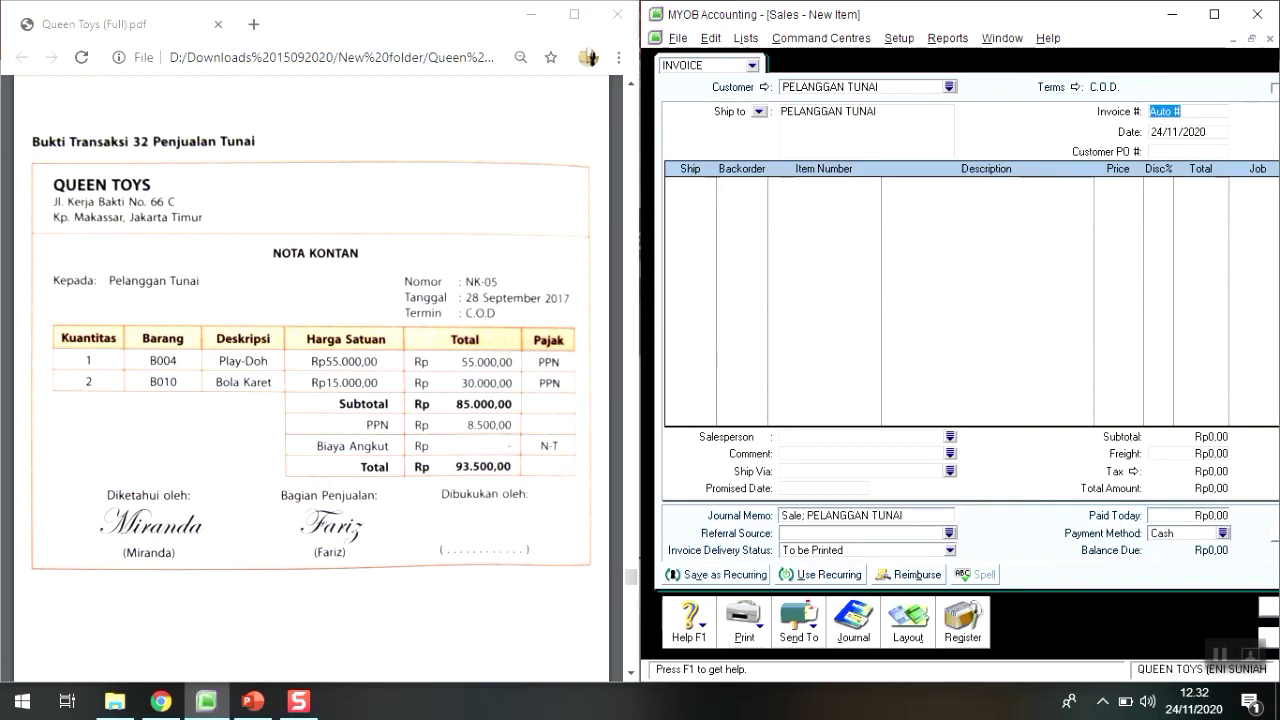
text(NK-05)
key(Tab)
text(28/09/2017)
key(Tab)
key(Tab)
Add an invoice line for 1 unit of item B004 PLAY-DOH at a price of 55000
text(1)
key(Tab)
key(Tab)
key(Tab)
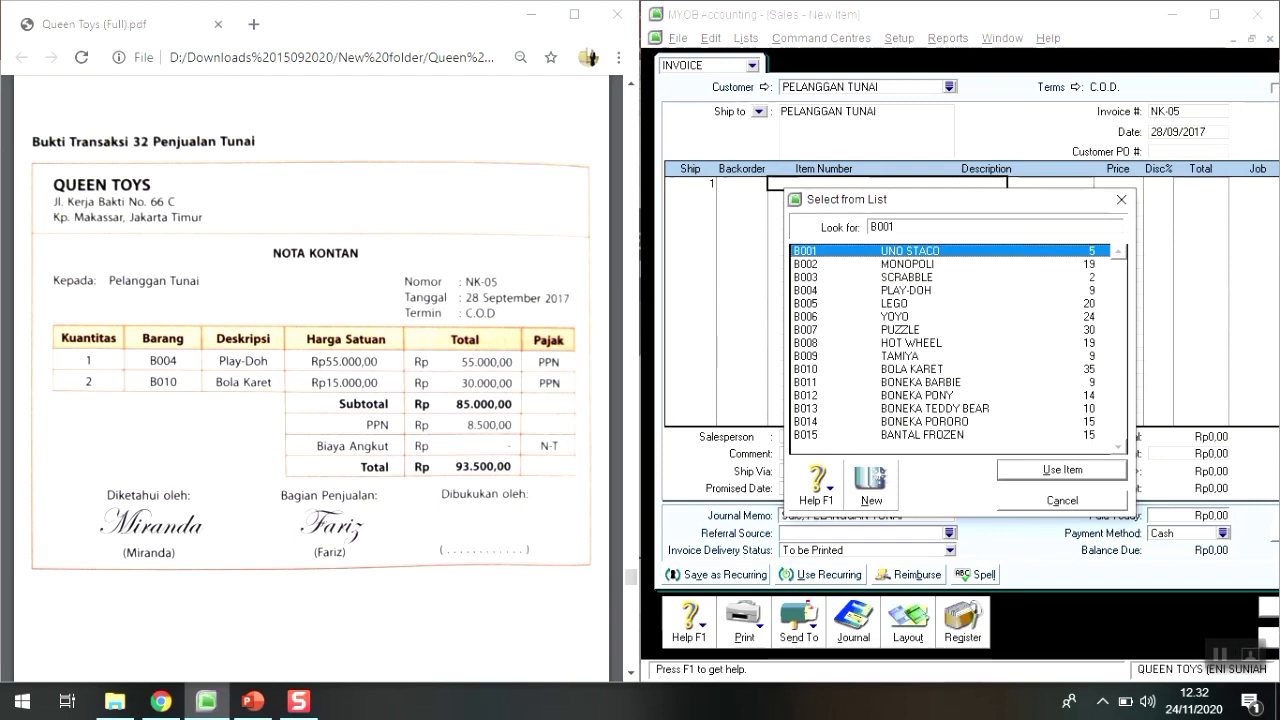
key(Down)
key(Down)
key(Down)
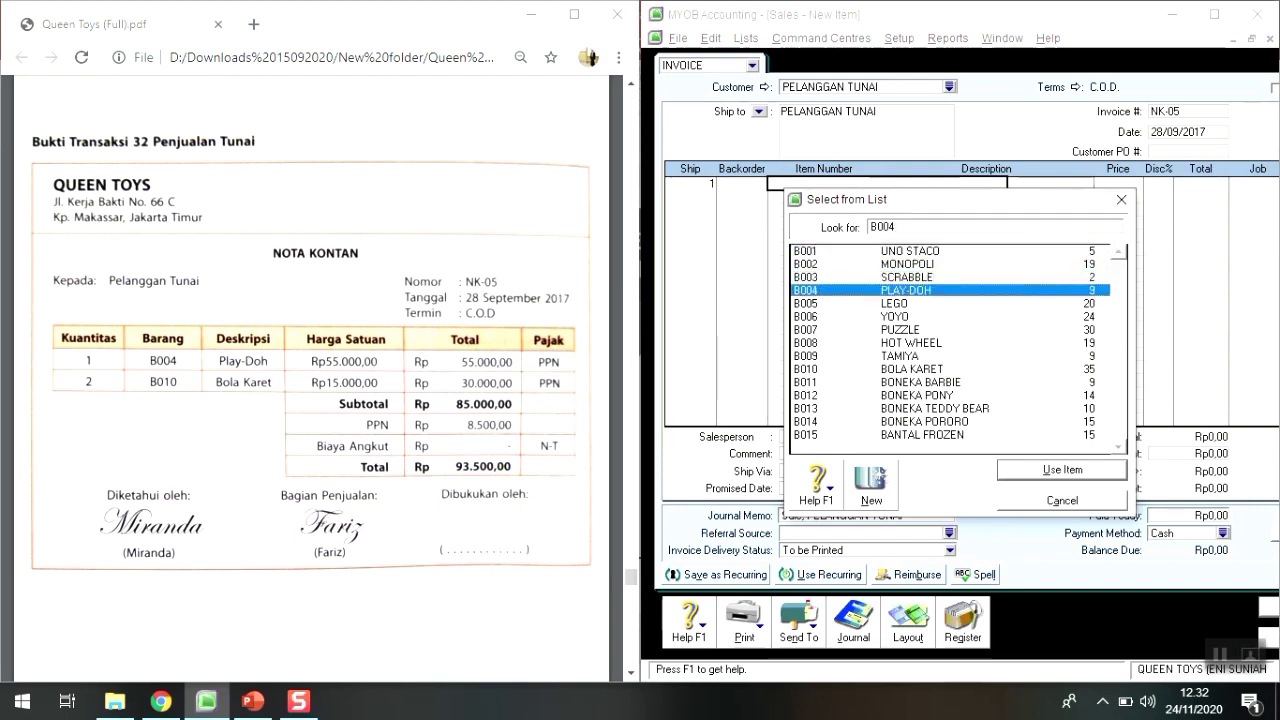
key(Return)
key(Tab)
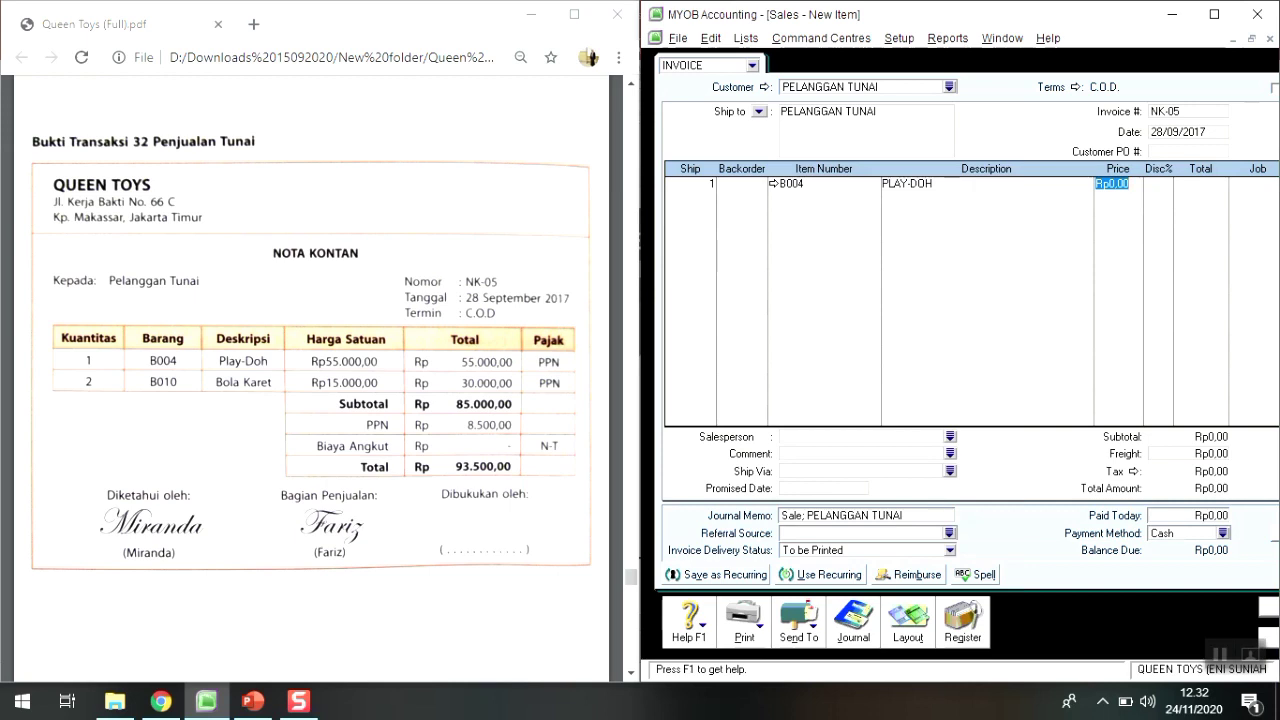
text(55000)
key(Return)
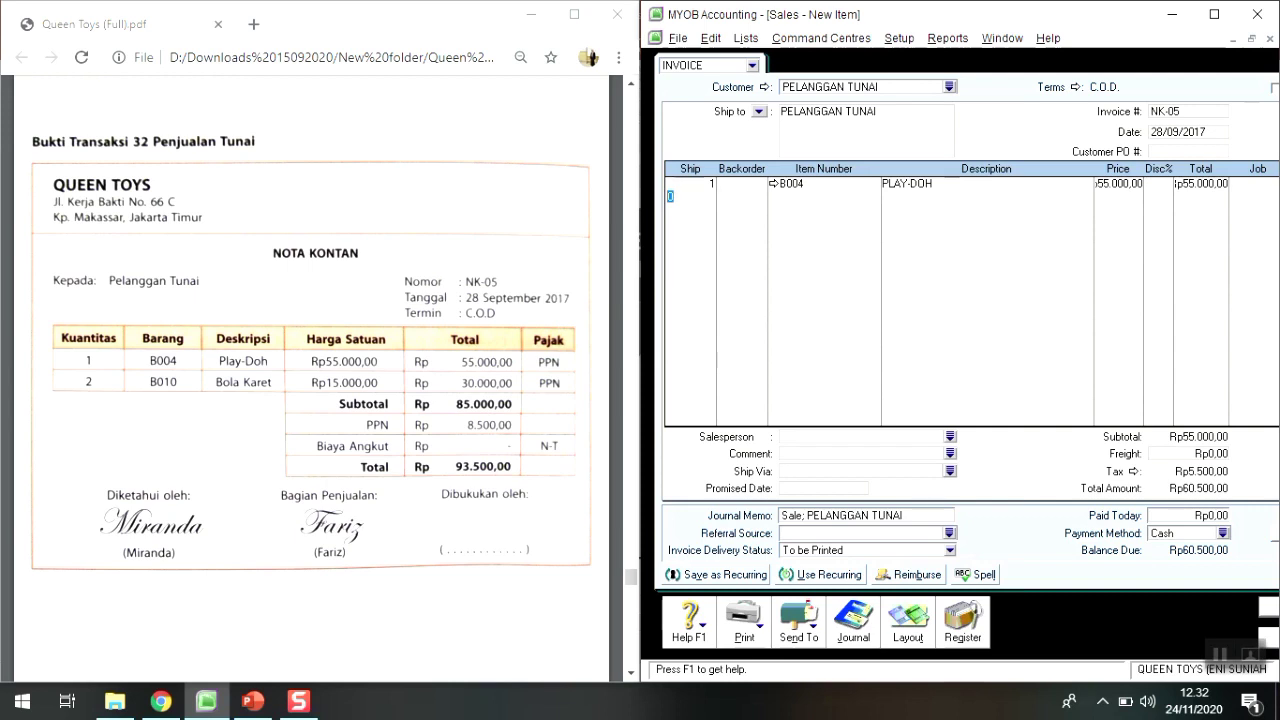
Add a second invoice line for 2 units of item B010 BOLA KARET at a price of 15000
text(2)
key(Tab)
key(Tab)
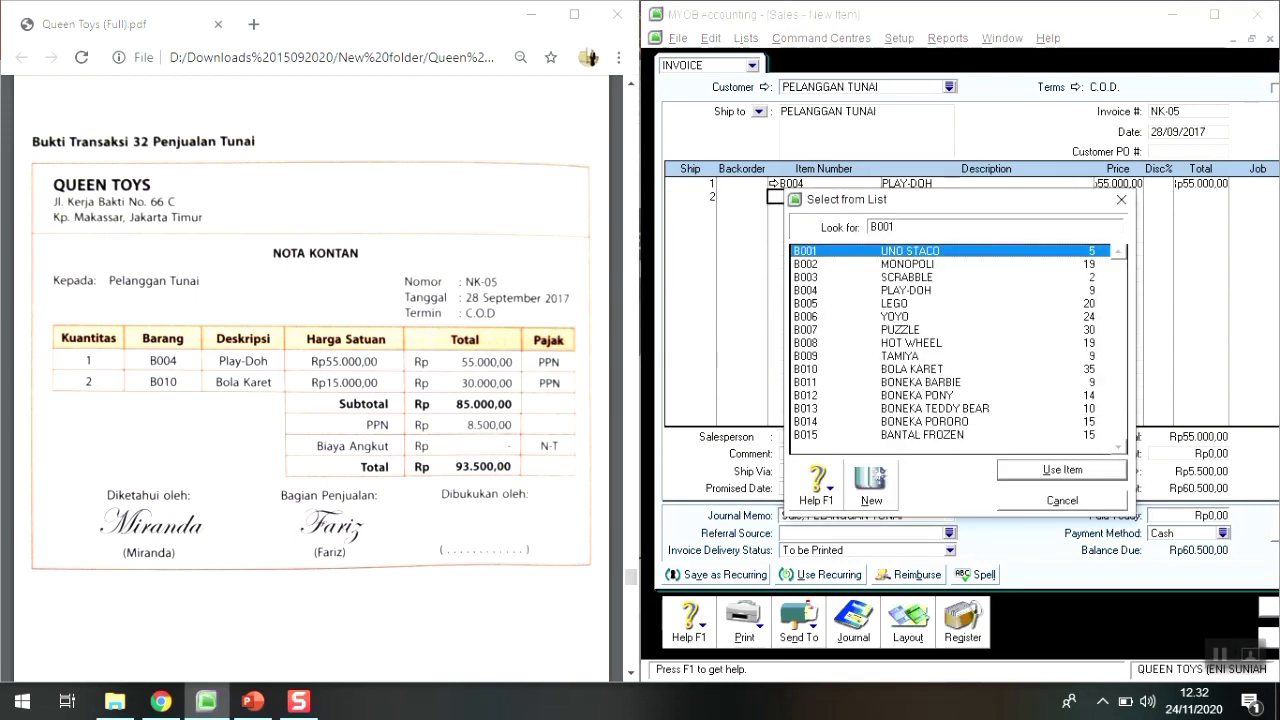
key(Down)
key(Down)
key(Down)
key(Down)
key(Down)
key(Down)
key(Down)
key(Down)
key(Down)
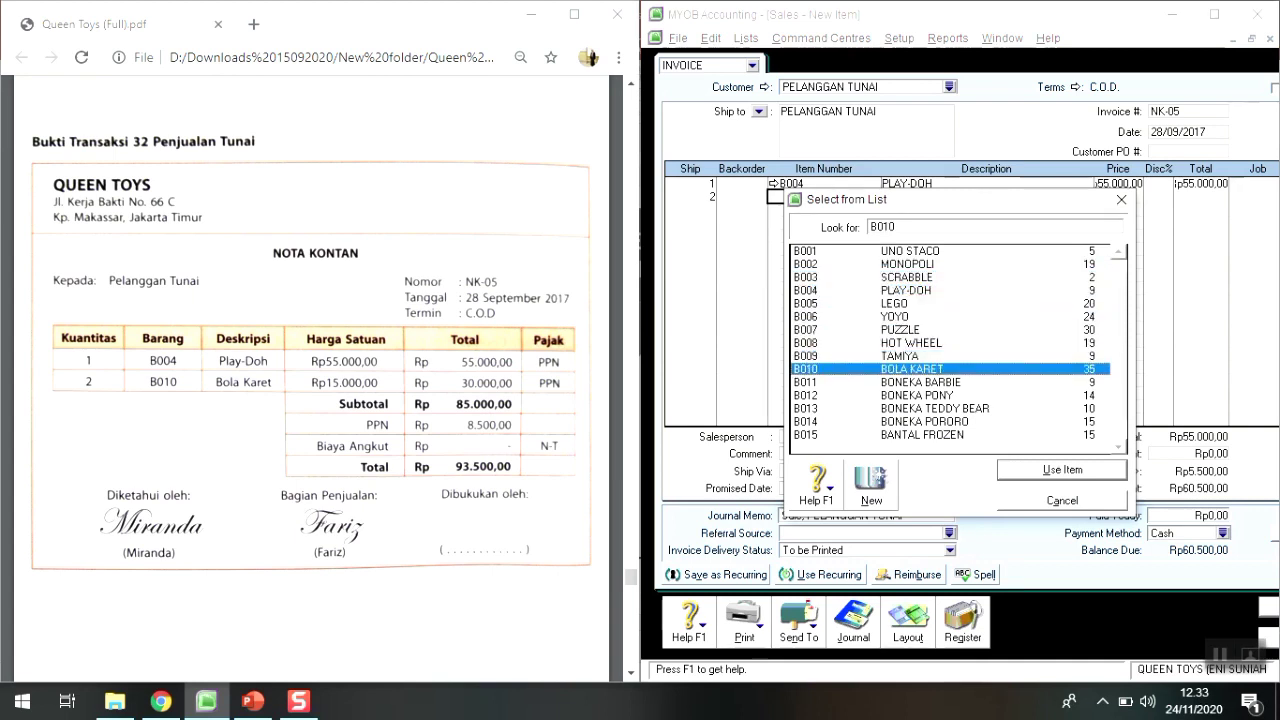
key(Return)
key(Tab)
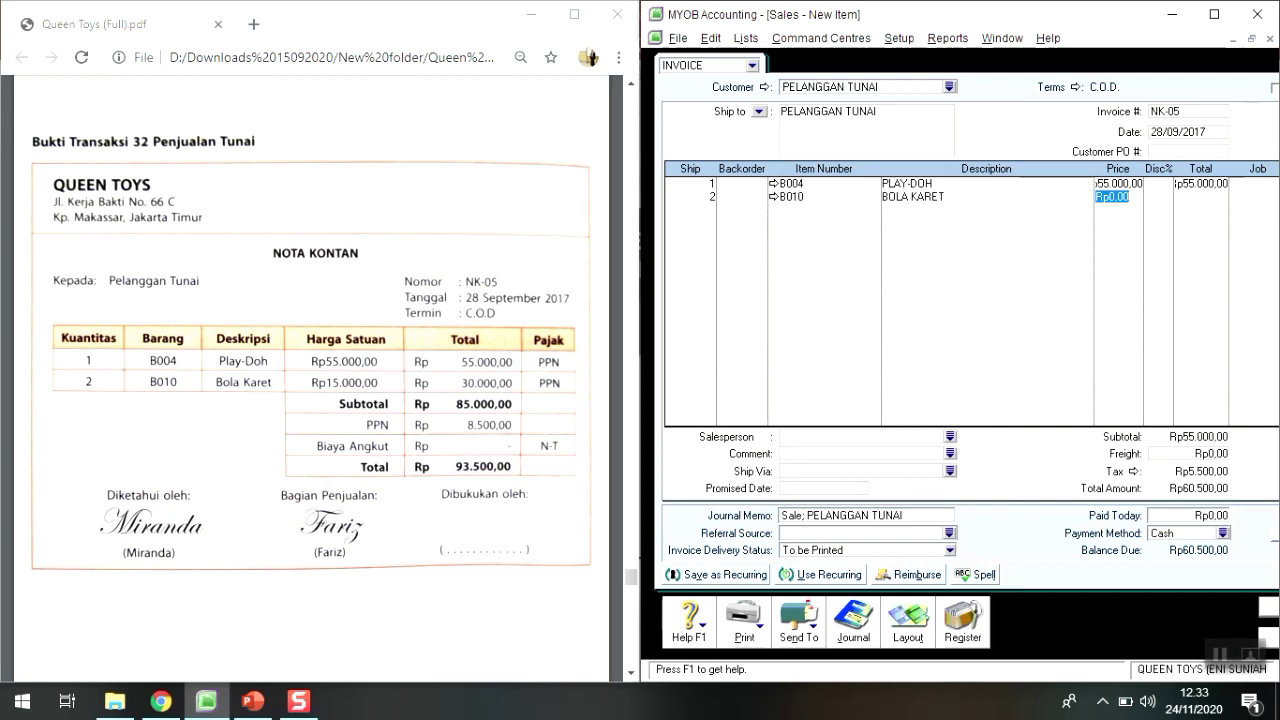
text(15000)
key(Return)
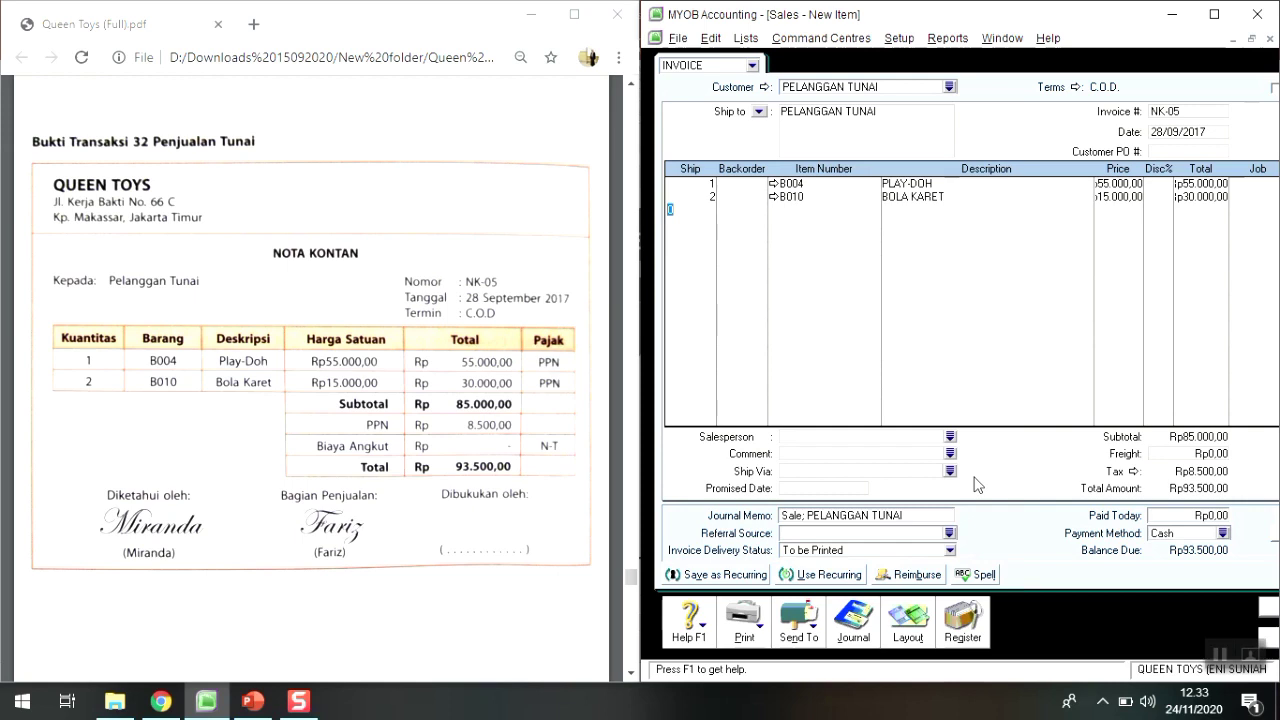
Enter 93500 as the amount paid today on the invoice
click(1165, 513)
text(93500)
key(Tab)
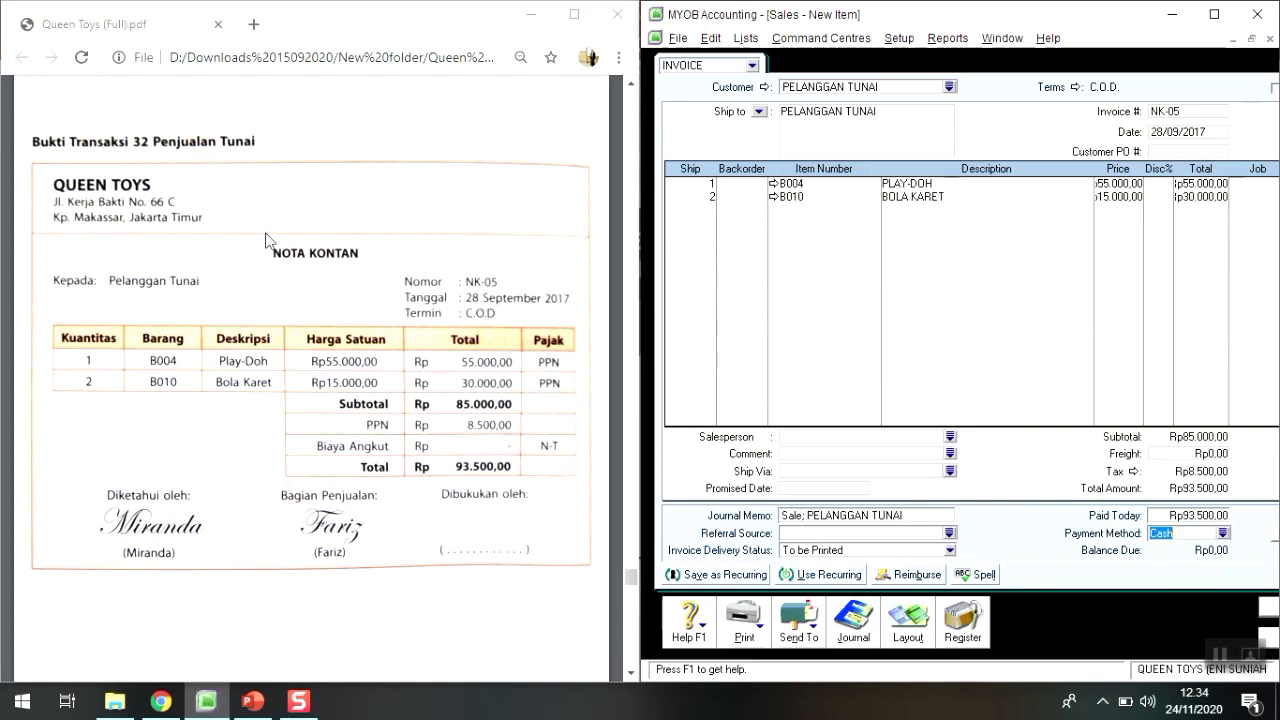
Review the sale's journal recap, record invoice NK-05 and close the sales form
key(ctrl+r)
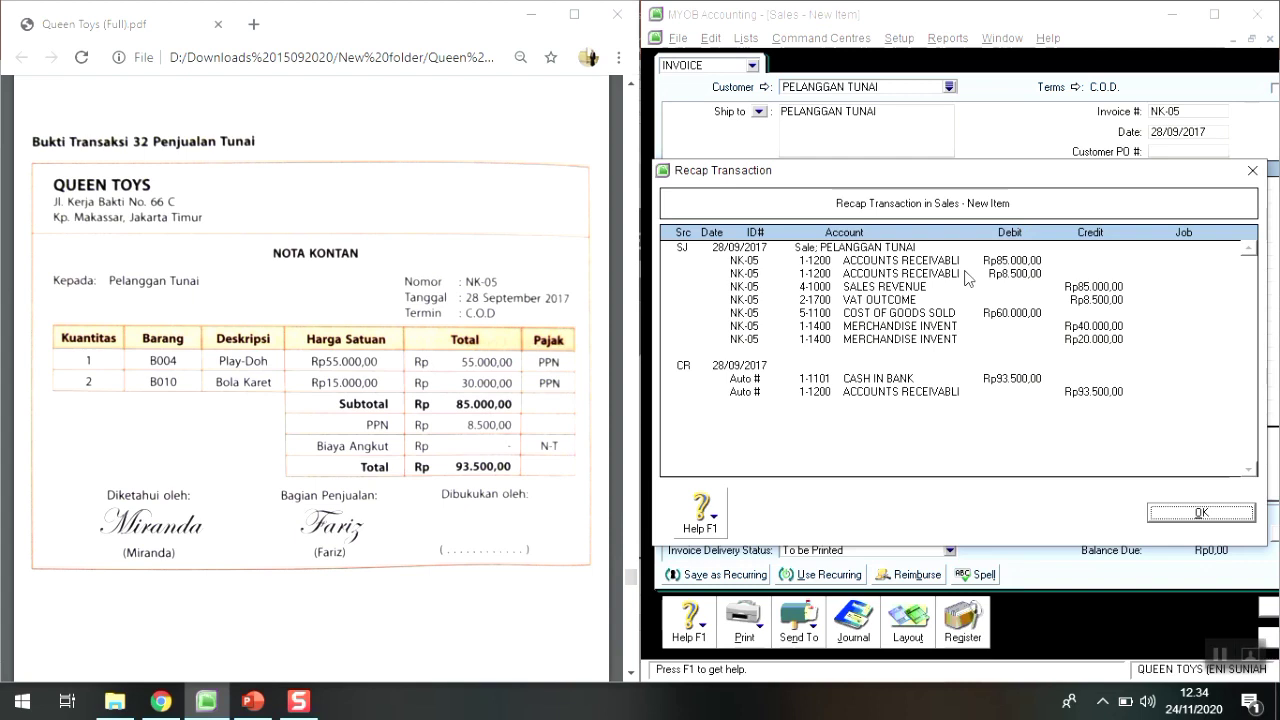
key(Return)
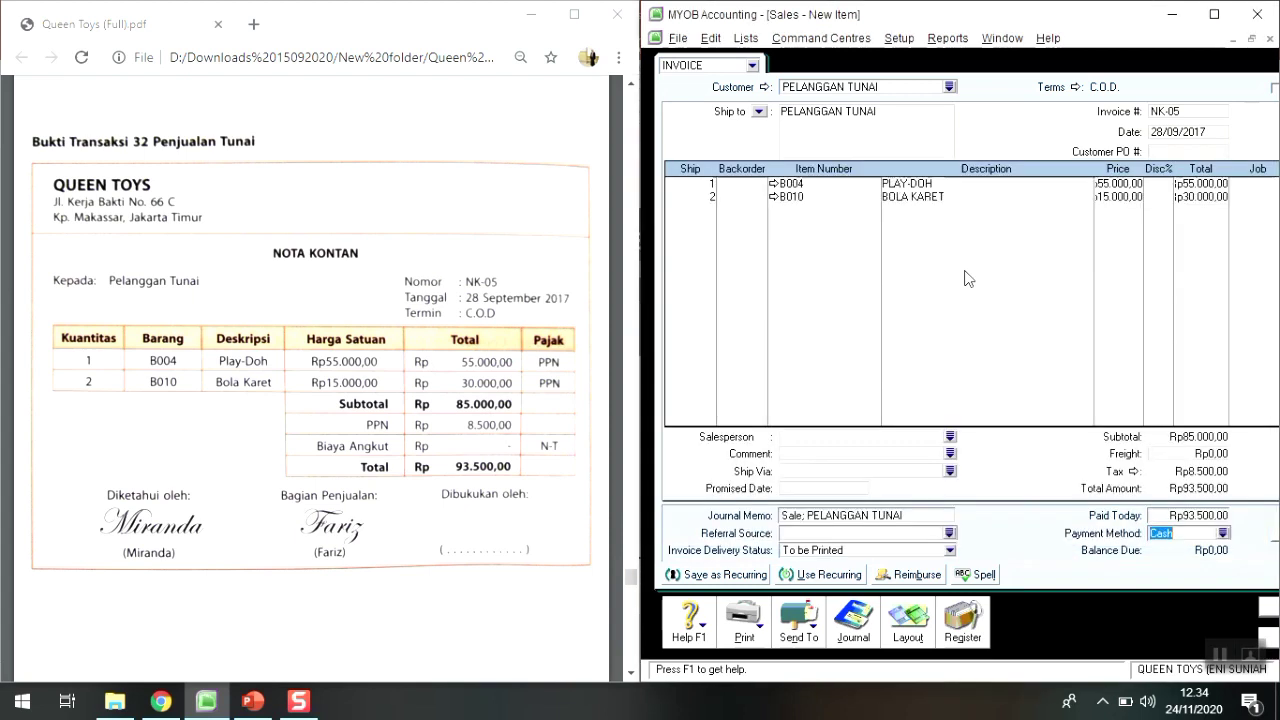
click(1271, 607)
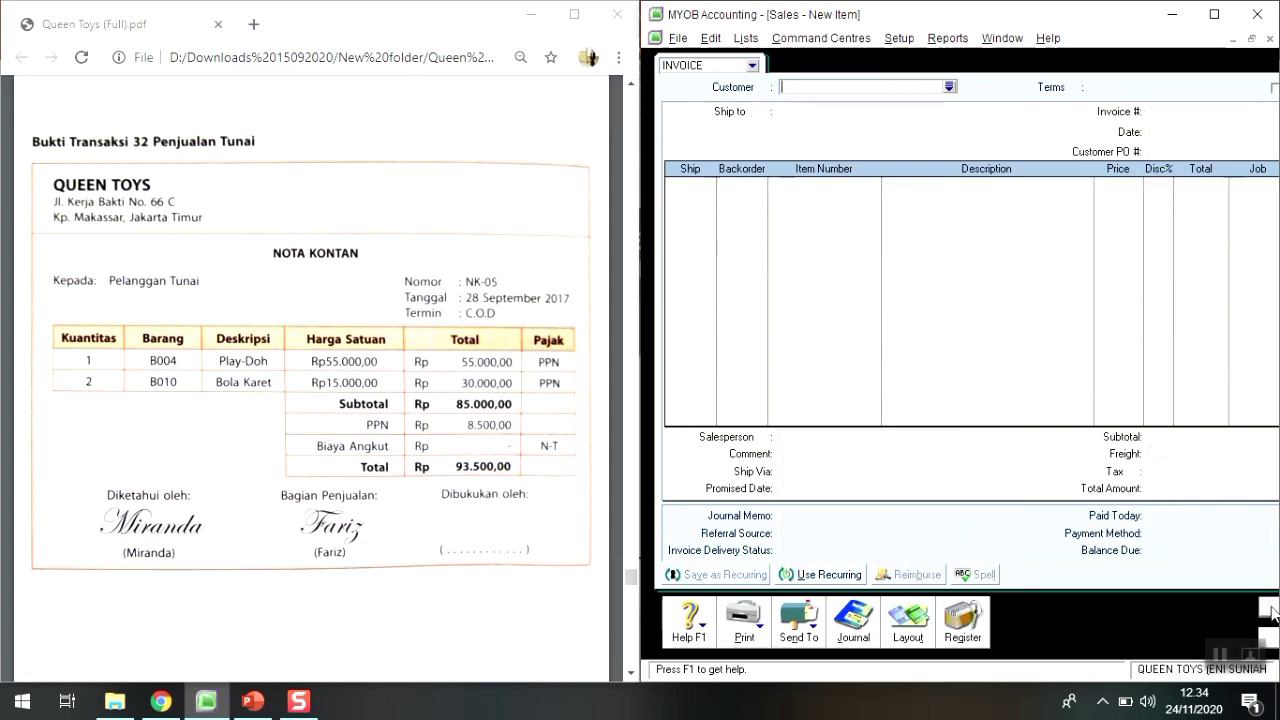
click(1268, 636)
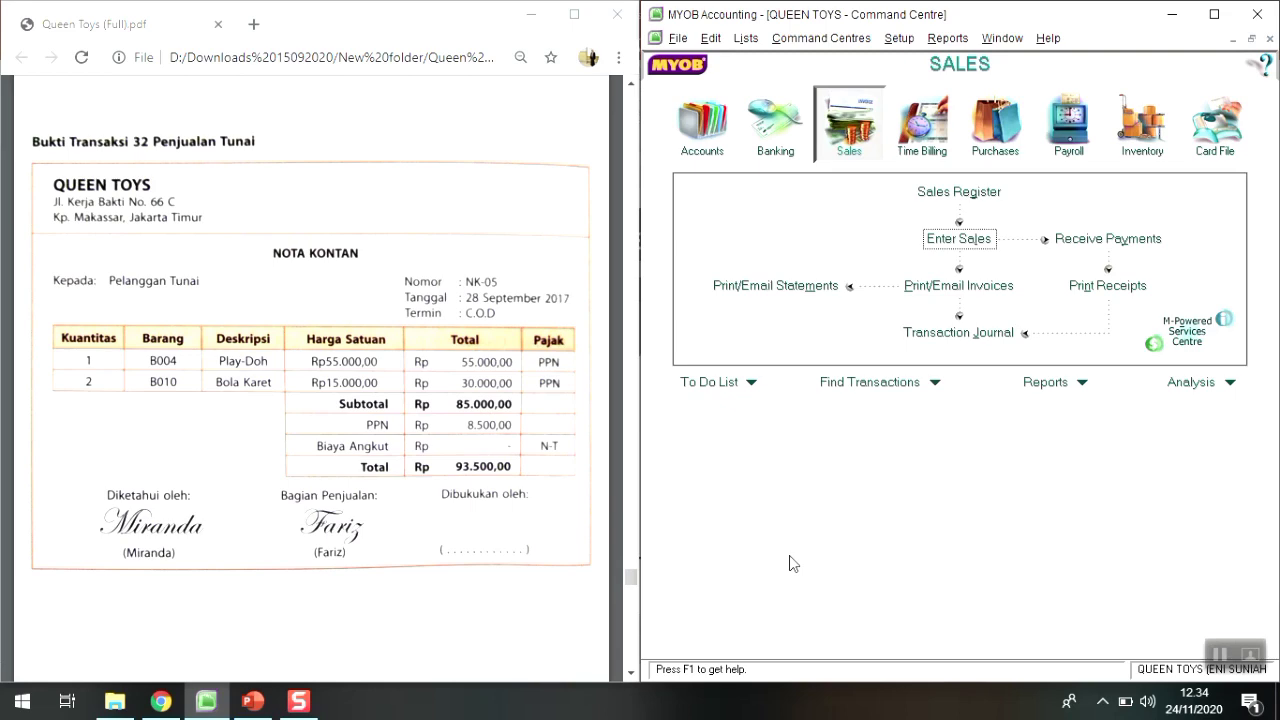
Bring up the voucher for transaction 33 and start a Receive Payments entry for customer SANDANWAWA
scroll(323, 518, down, 3)
scroll(323, 518, down, 5)
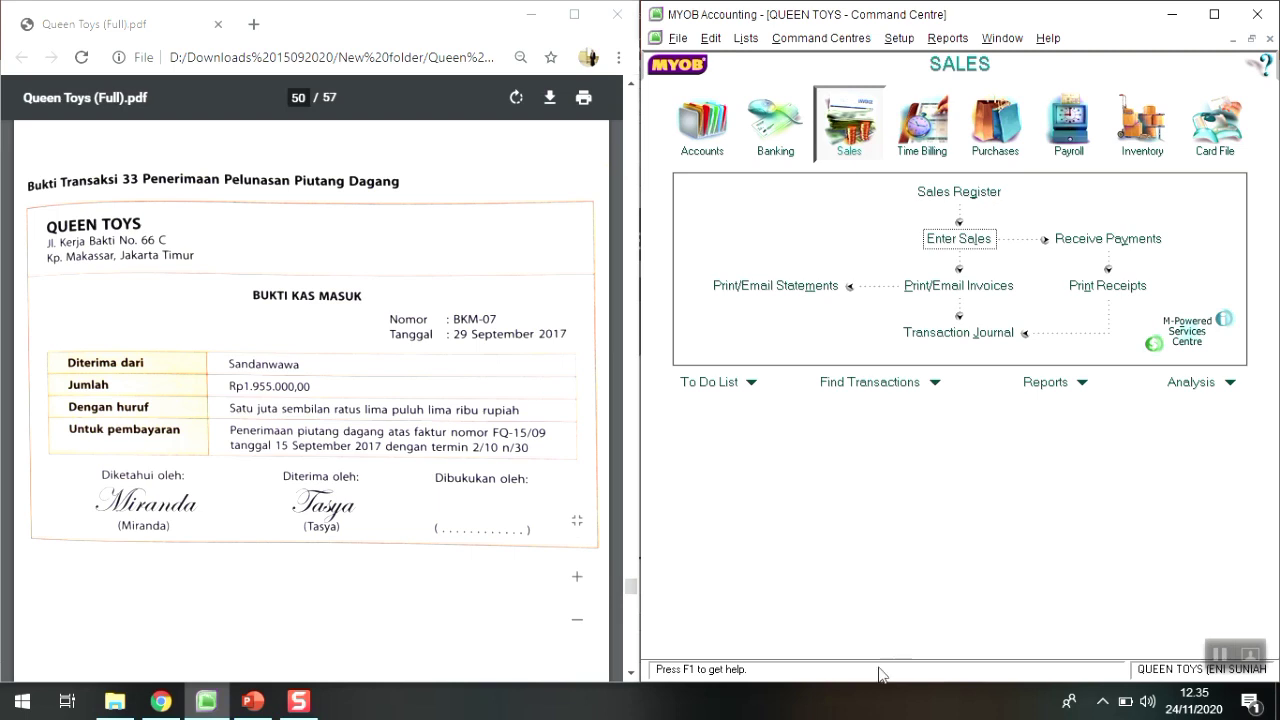
click(1075, 242)
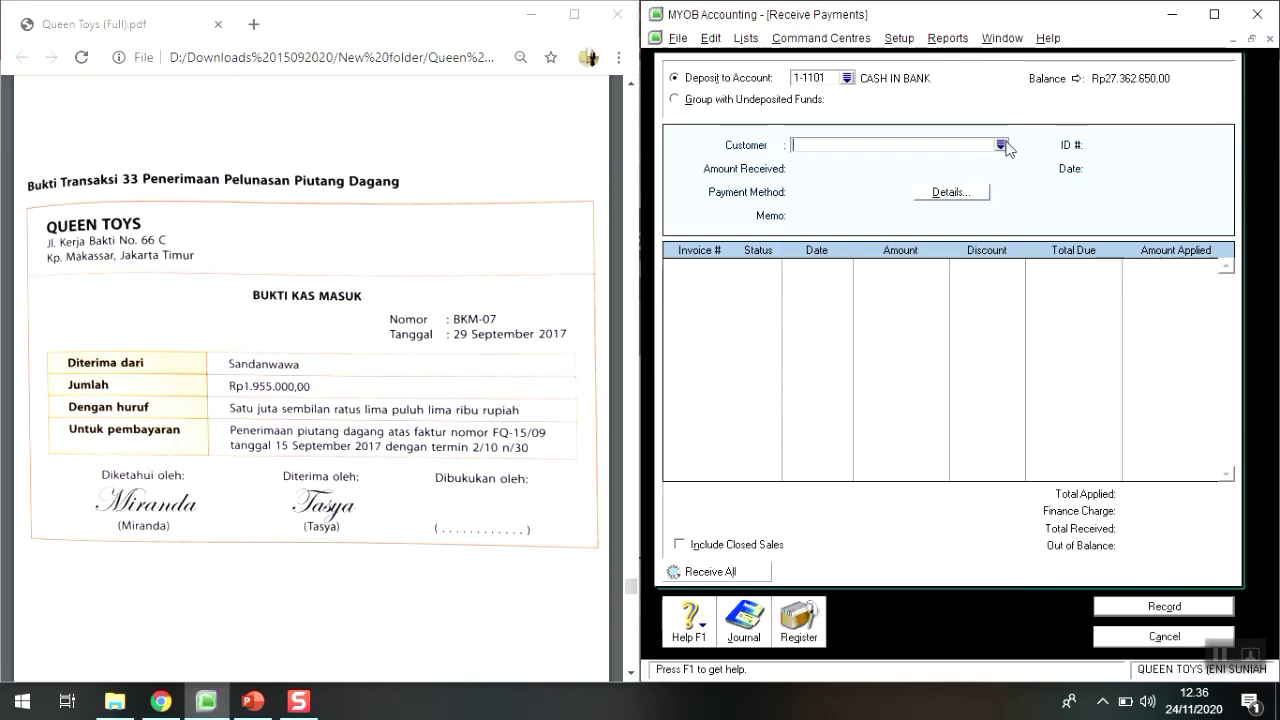
text(SANDANWAWA)
key(Tab)
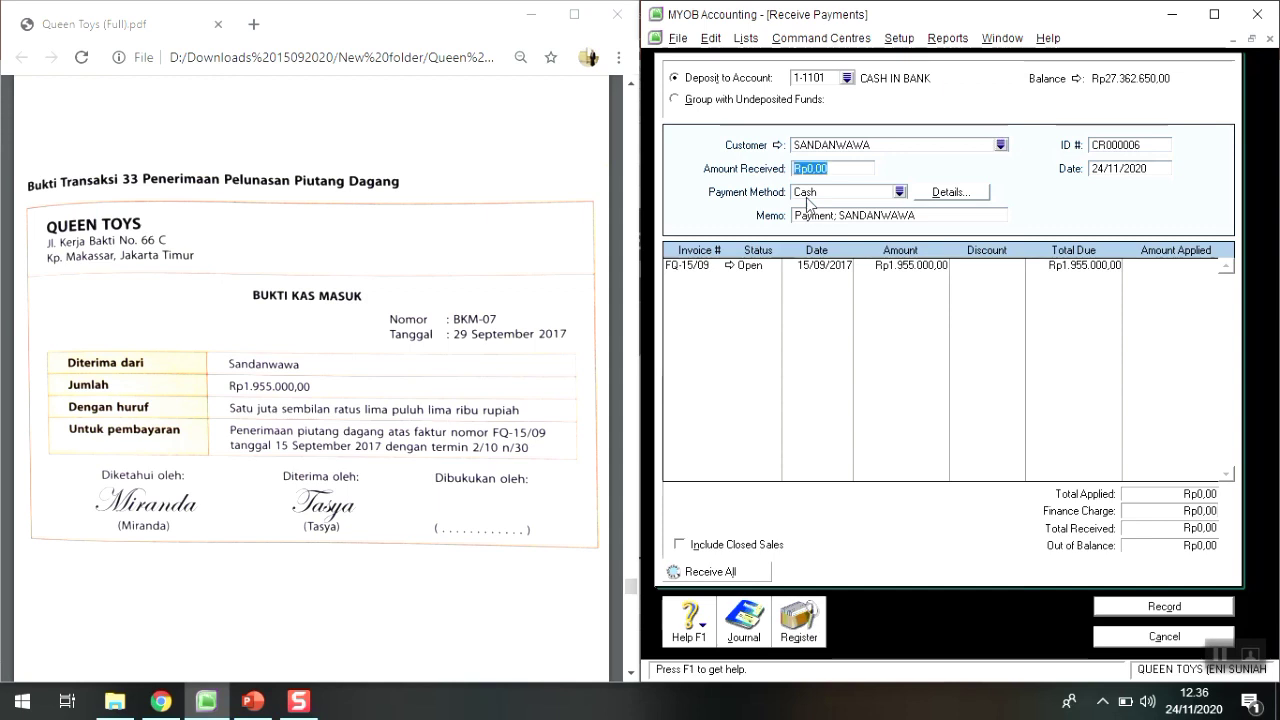
Set the amount received from the customer to 1955000
text(1955000)
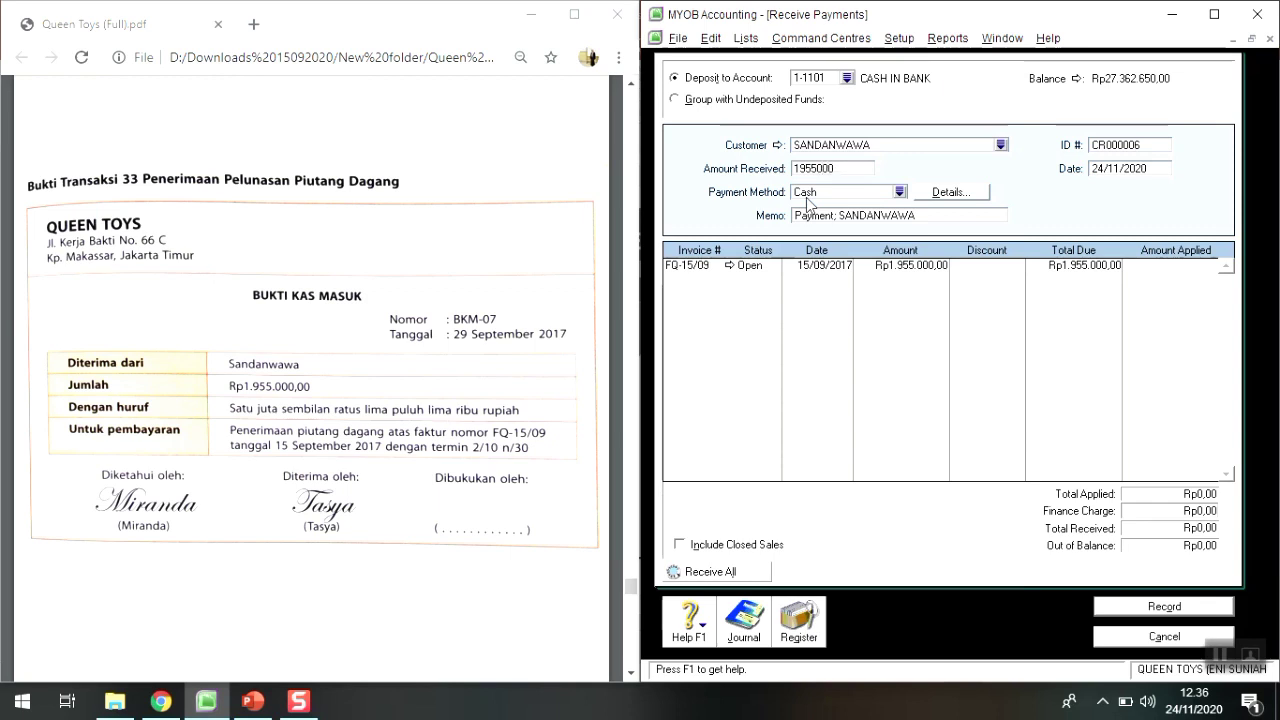
key(Tab)
key(Tab)
key(Tab)
key(Tab)
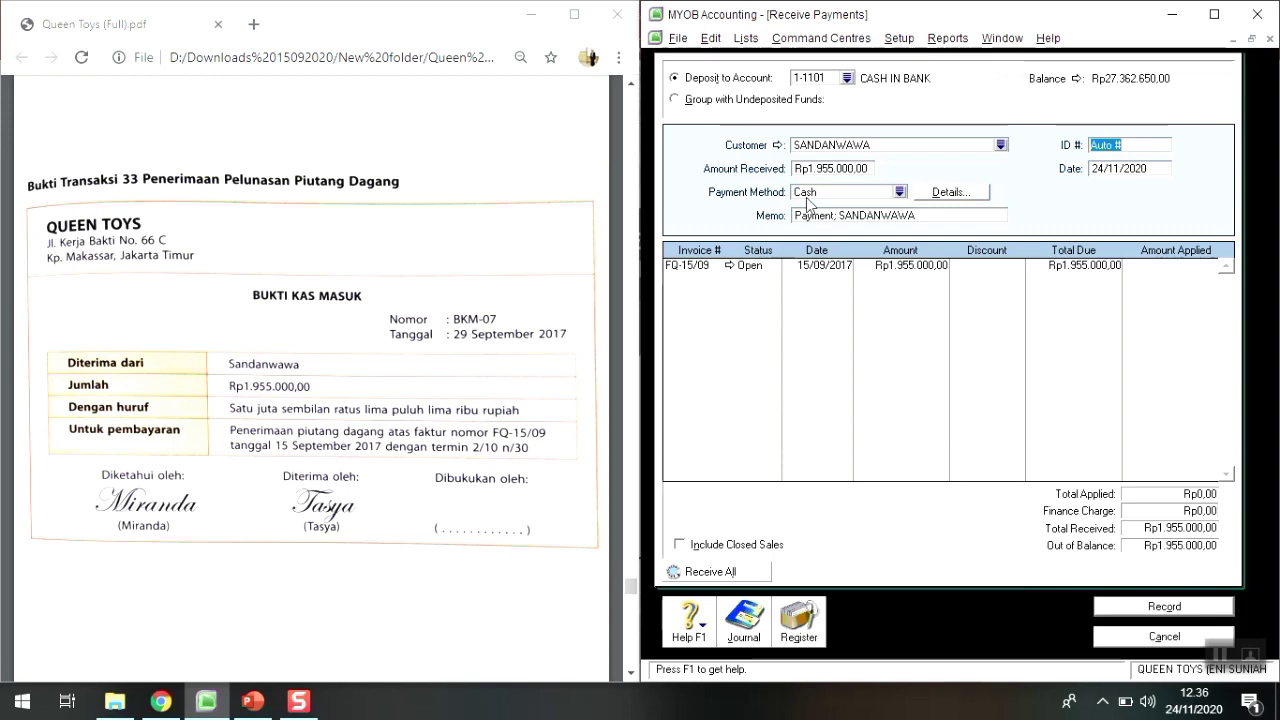
Set the receipt's ID number to BKM-07 and its date to 29/09/2017
text(BKM)
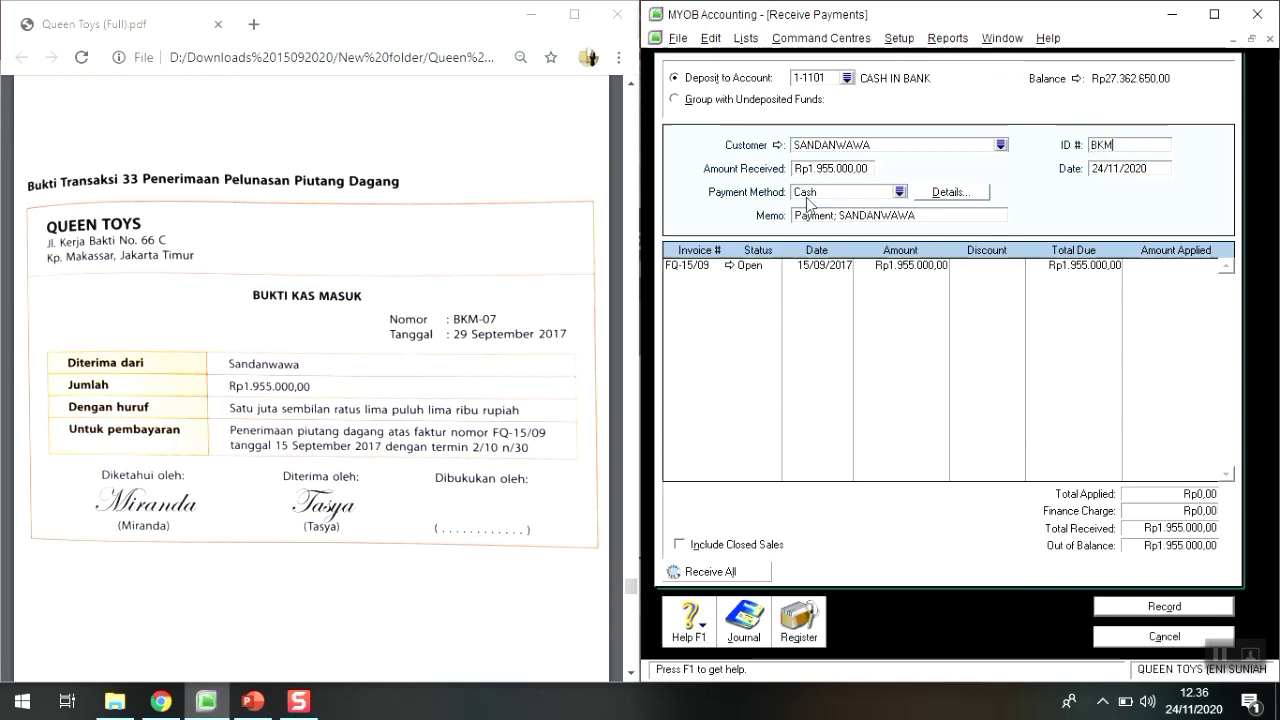
text(-07)
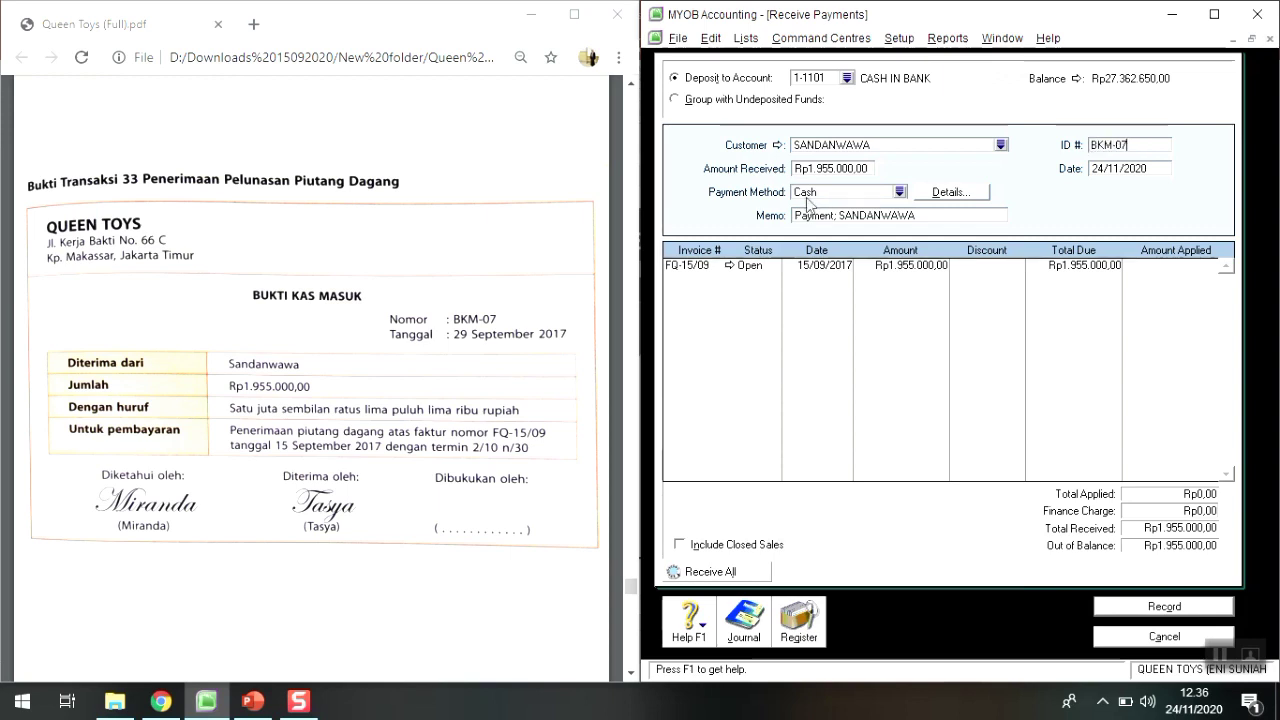
key(Tab)
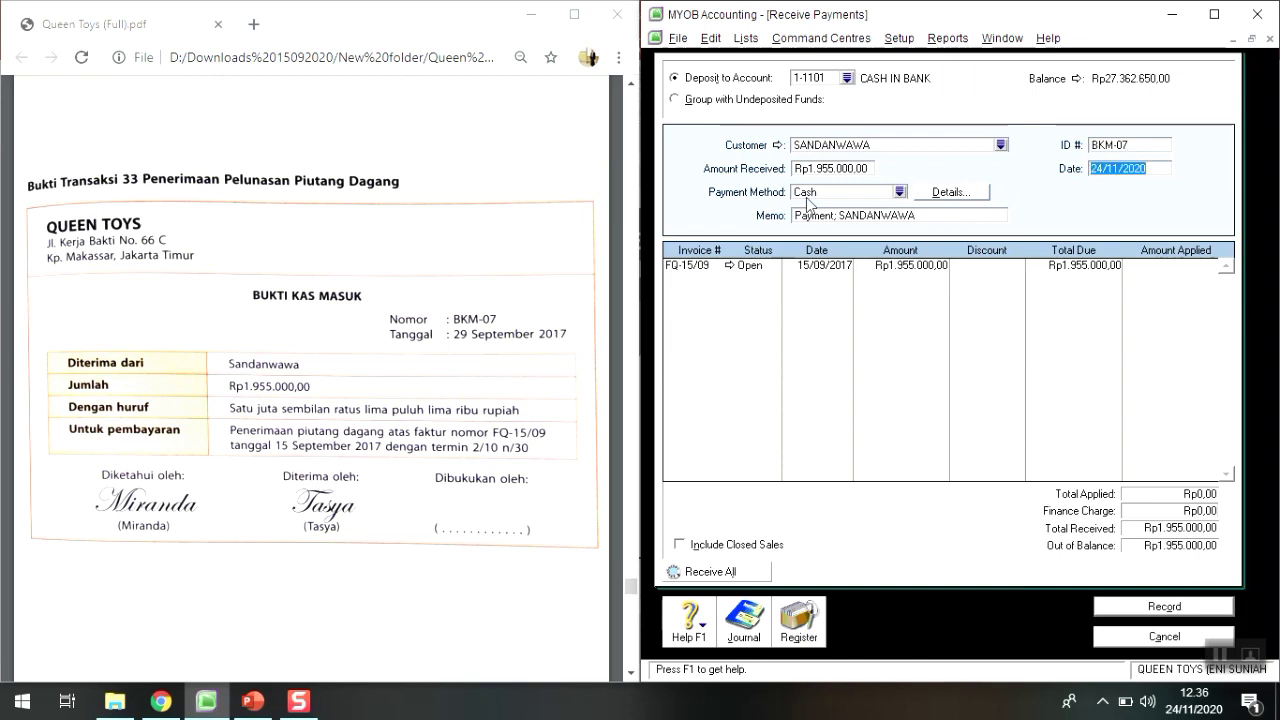
text(29/09/2017)
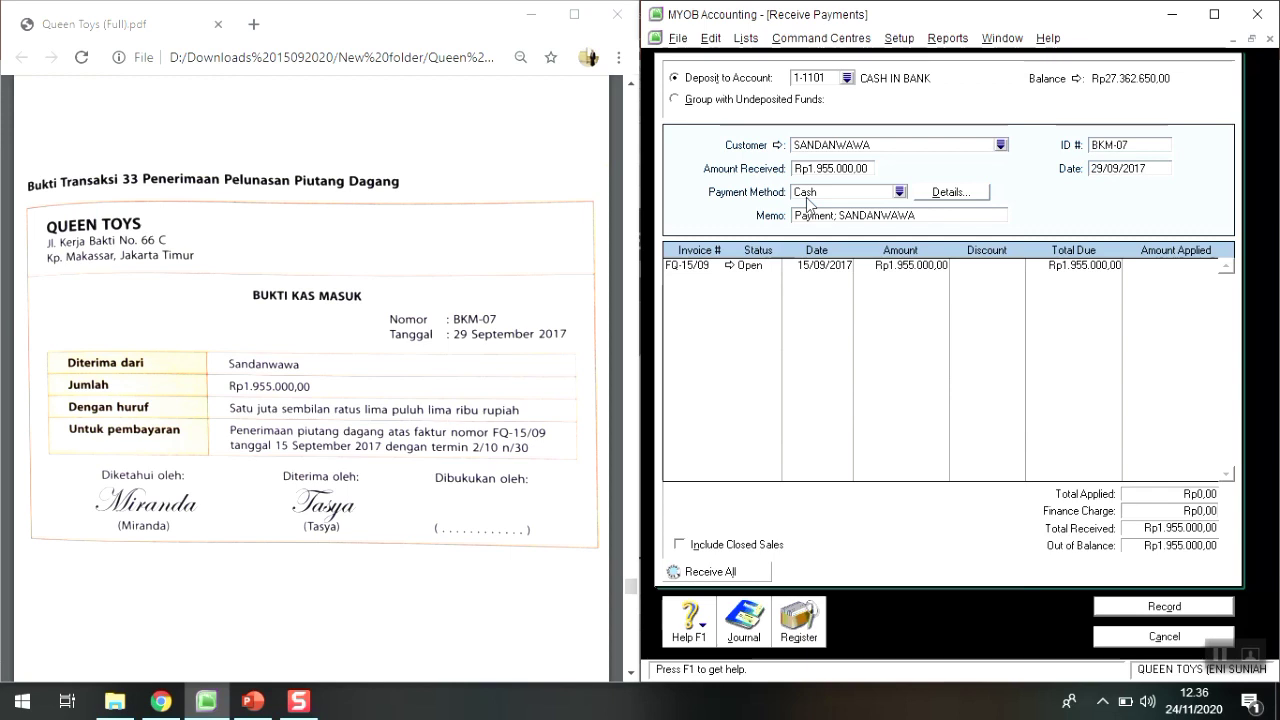
key(Tab)
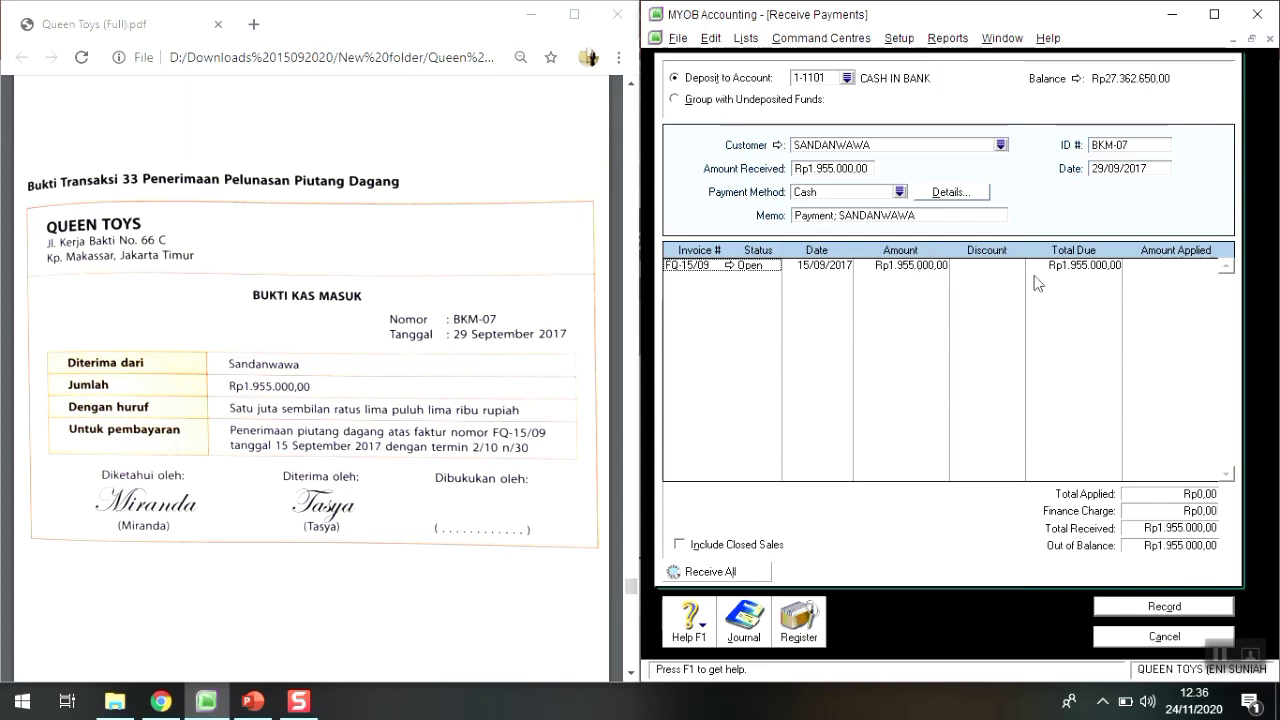
Apply the full received amount of Rp1.955.000,00 to invoice FQ-15/09
click(1142, 266)
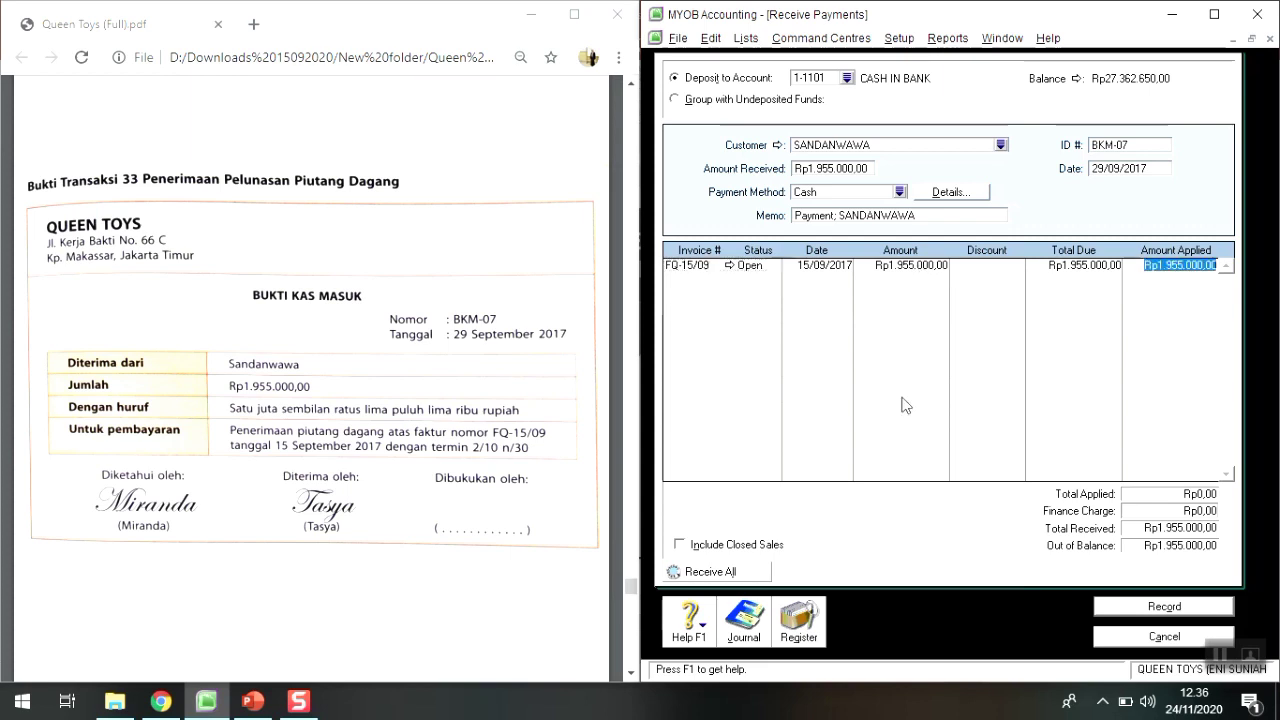
mouse_move(160, 700)
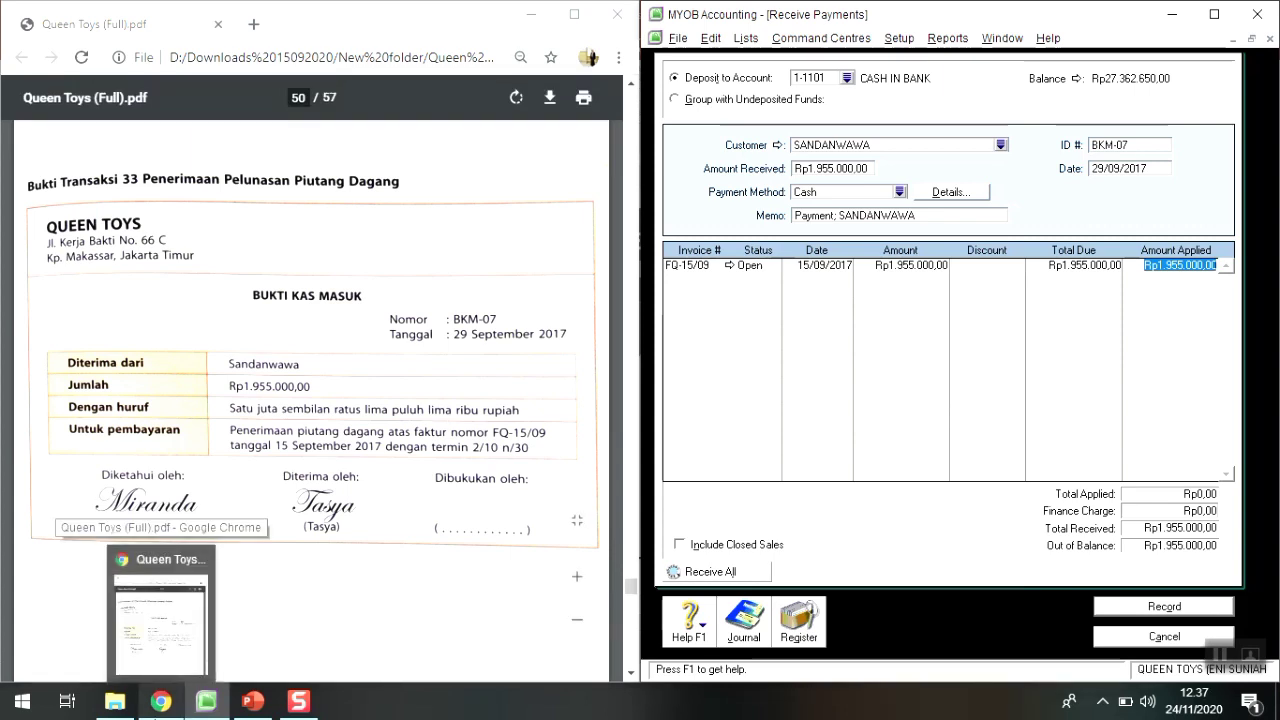
key(Tab)
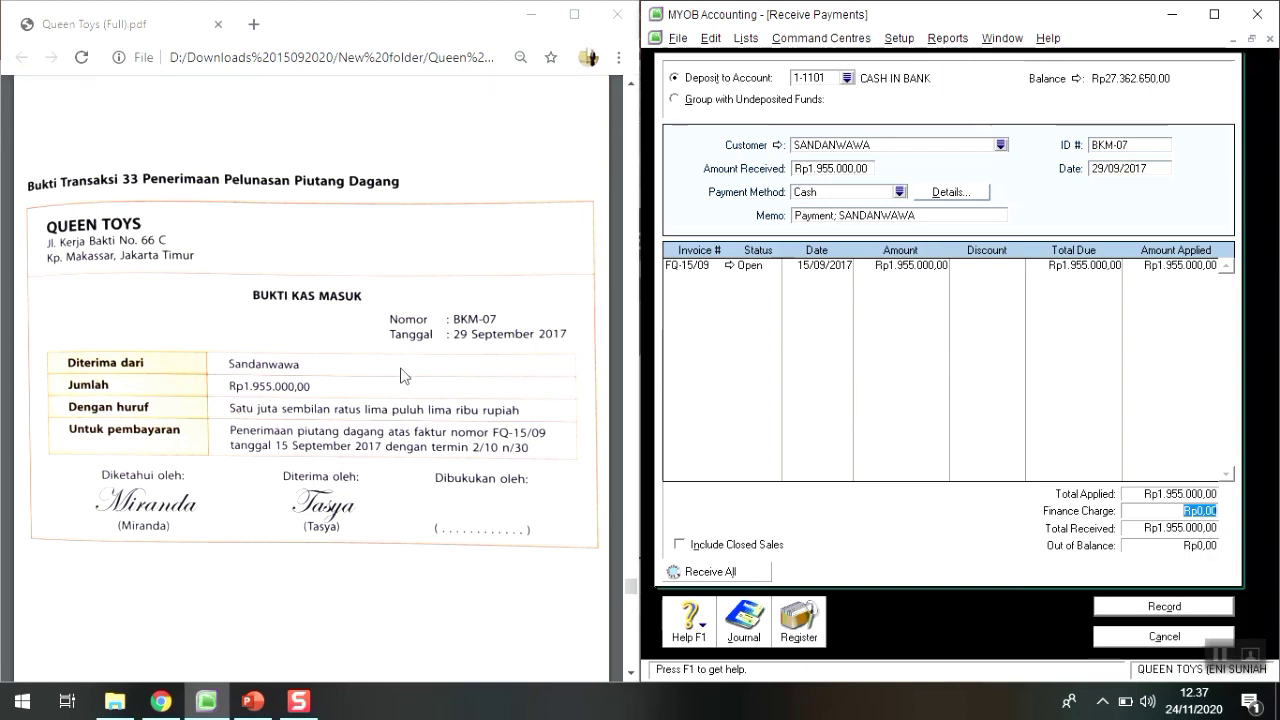
Review the receipt's journal recap, record the customer payment and close the Receive Payments form
key(ctrl+r)
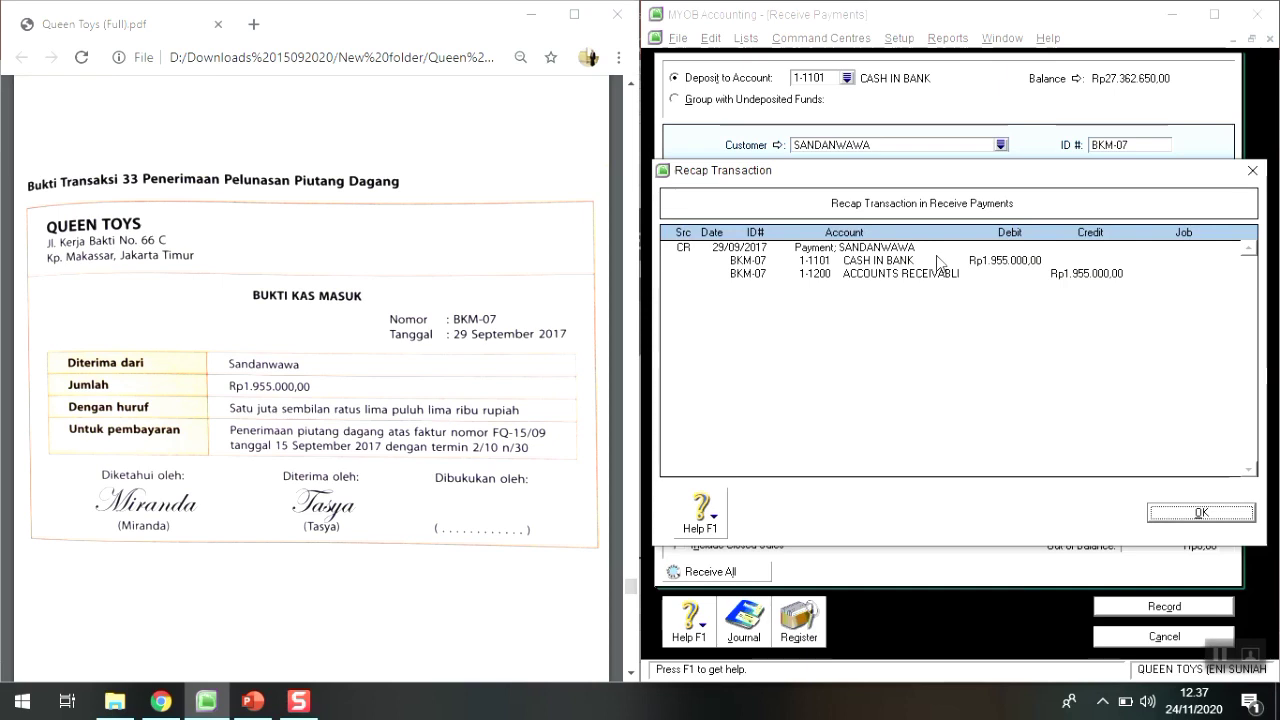
click(1220, 512)
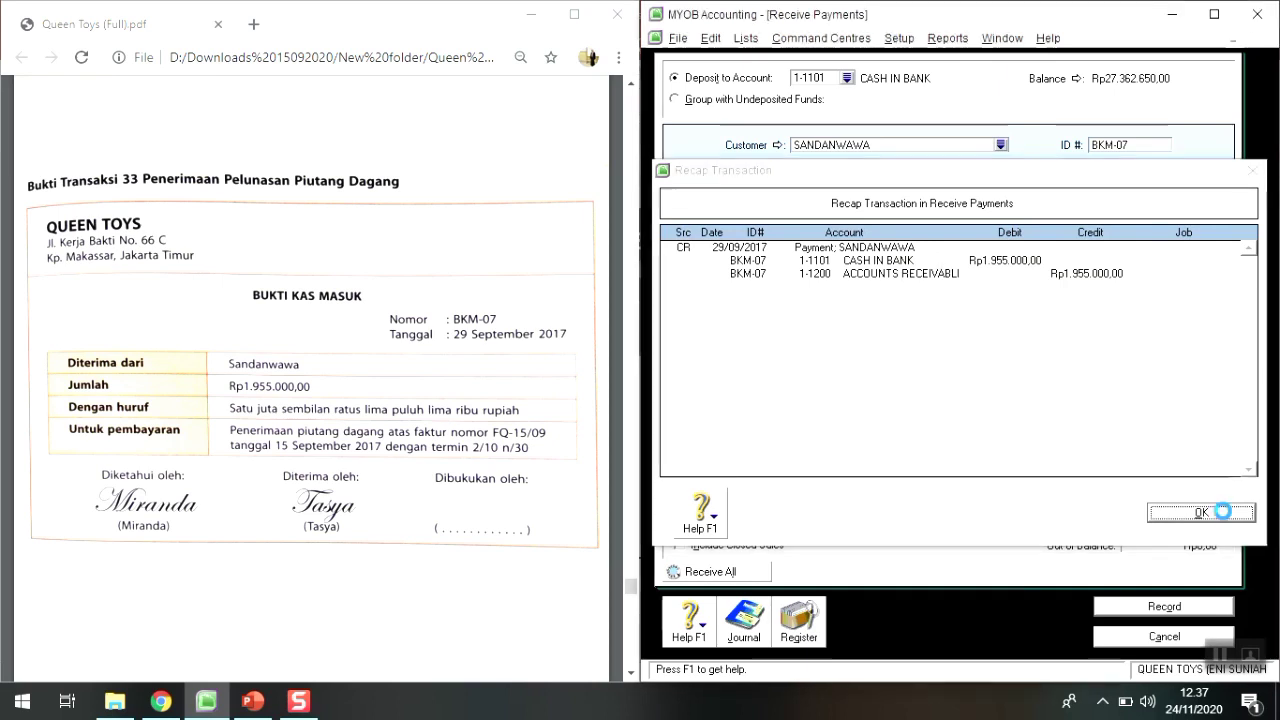
click(1201, 614)
click(1184, 640)
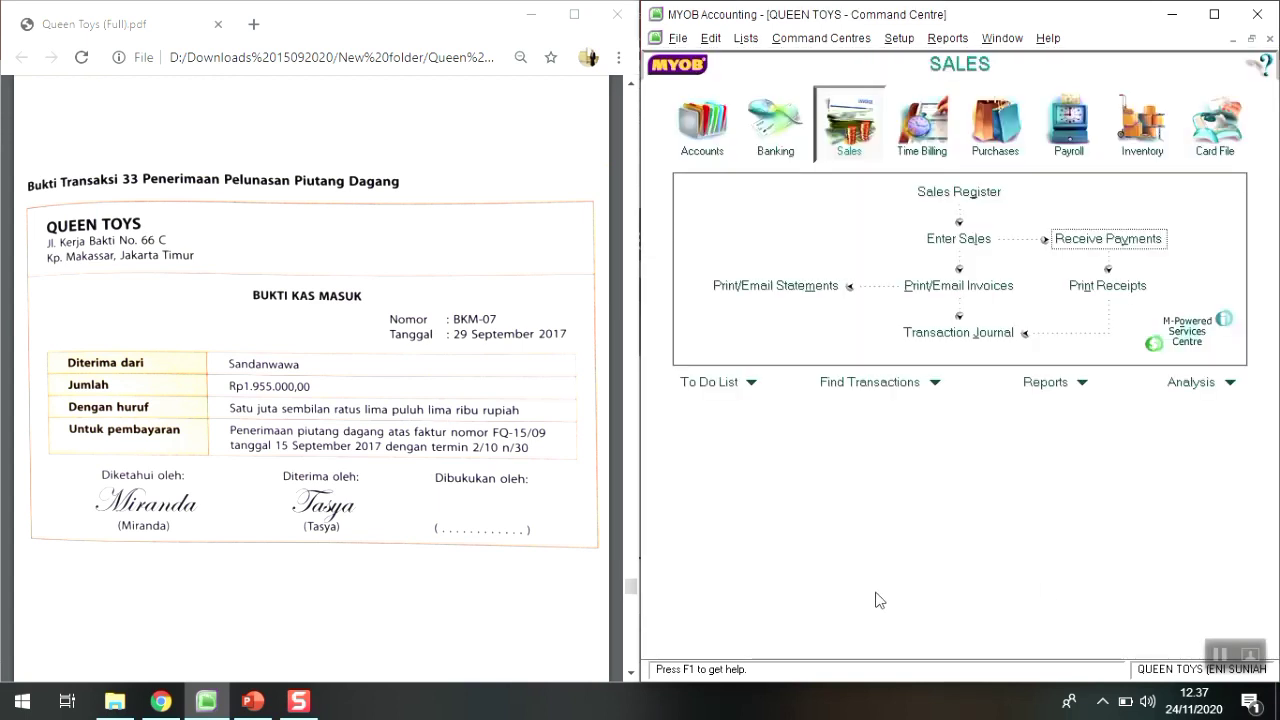
Bring up the voucher for transaction 34 and start a Pay Bills entry for supplier CV RAYA
scroll(418, 582, down, 10)
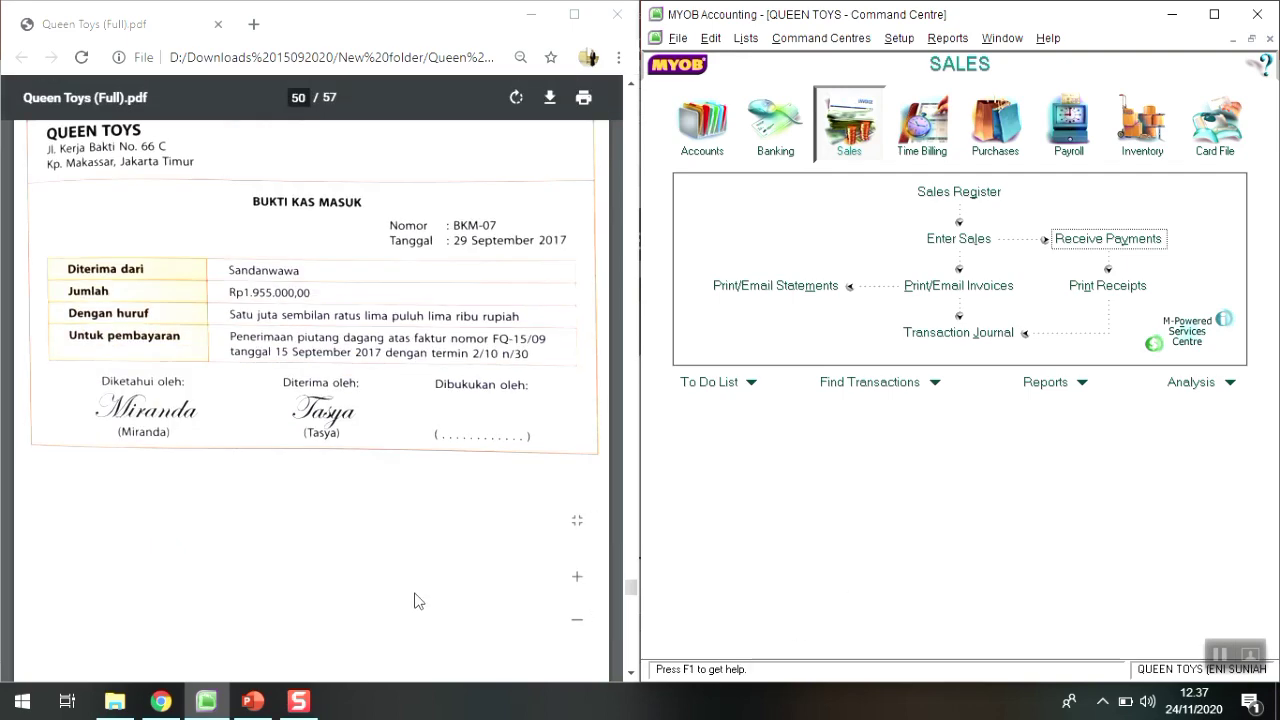
scroll(418, 600, down, 3)
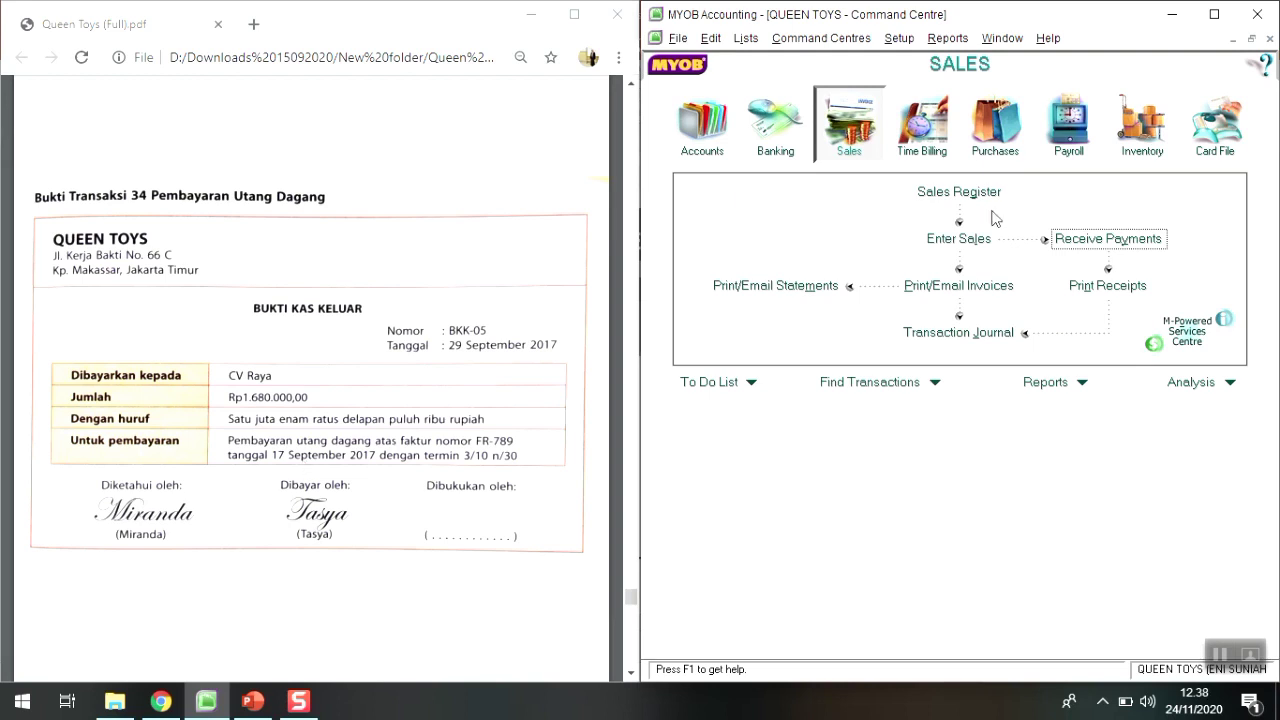
click(986, 158)
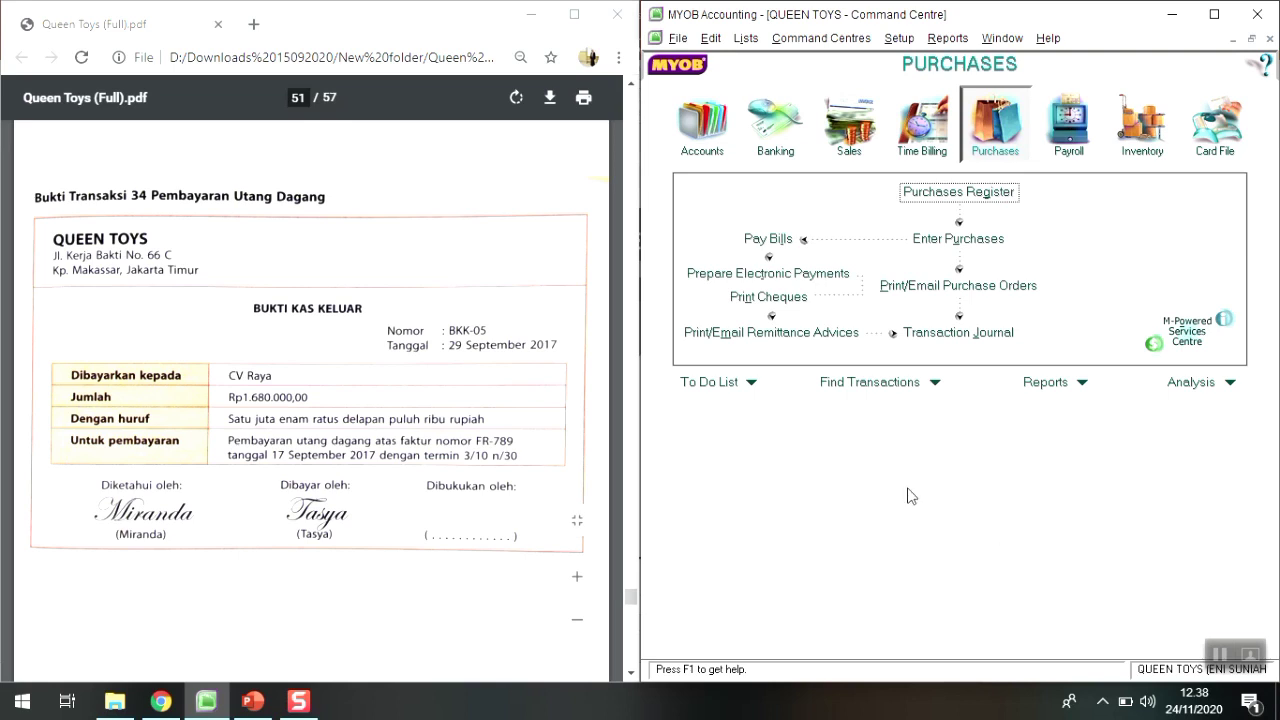
click(770, 240)
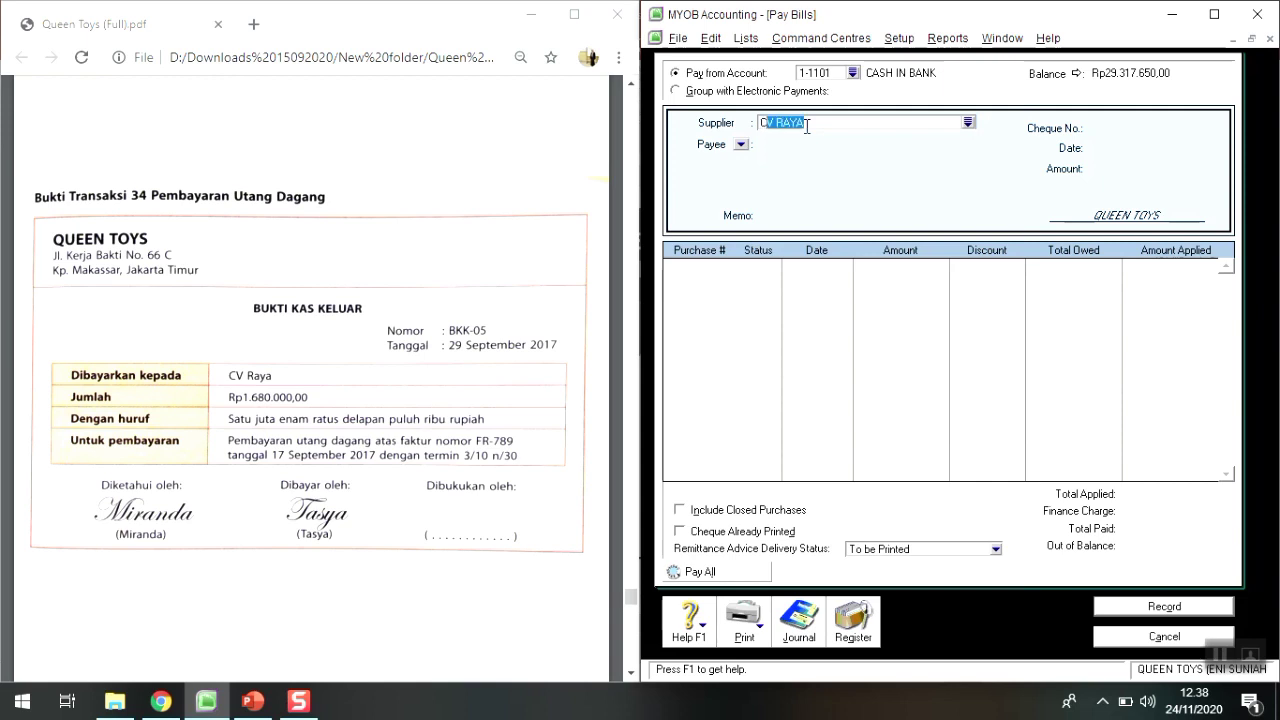
key(Tab)
key(Tab)
key(Tab)
key(Tab)
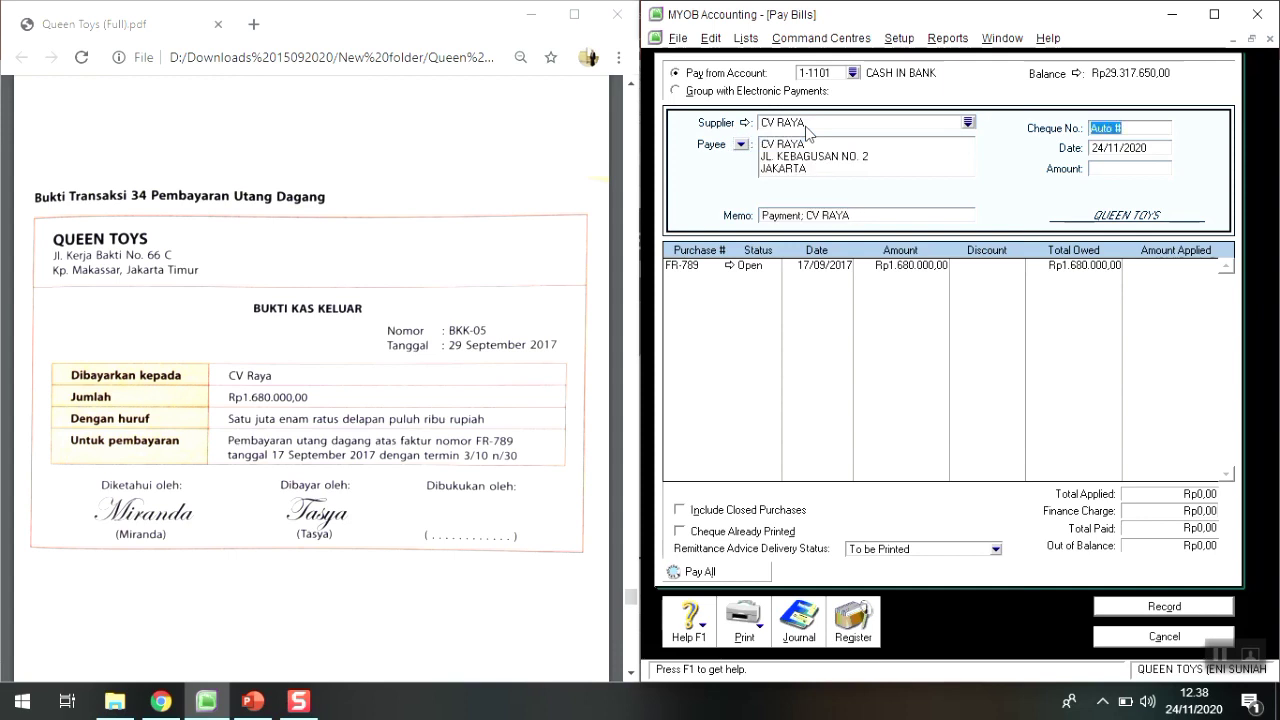
Set the supplier payment's cheque number to BKK-05 and its date to 29/09/2017
text(BKK-05)
key(Tab)
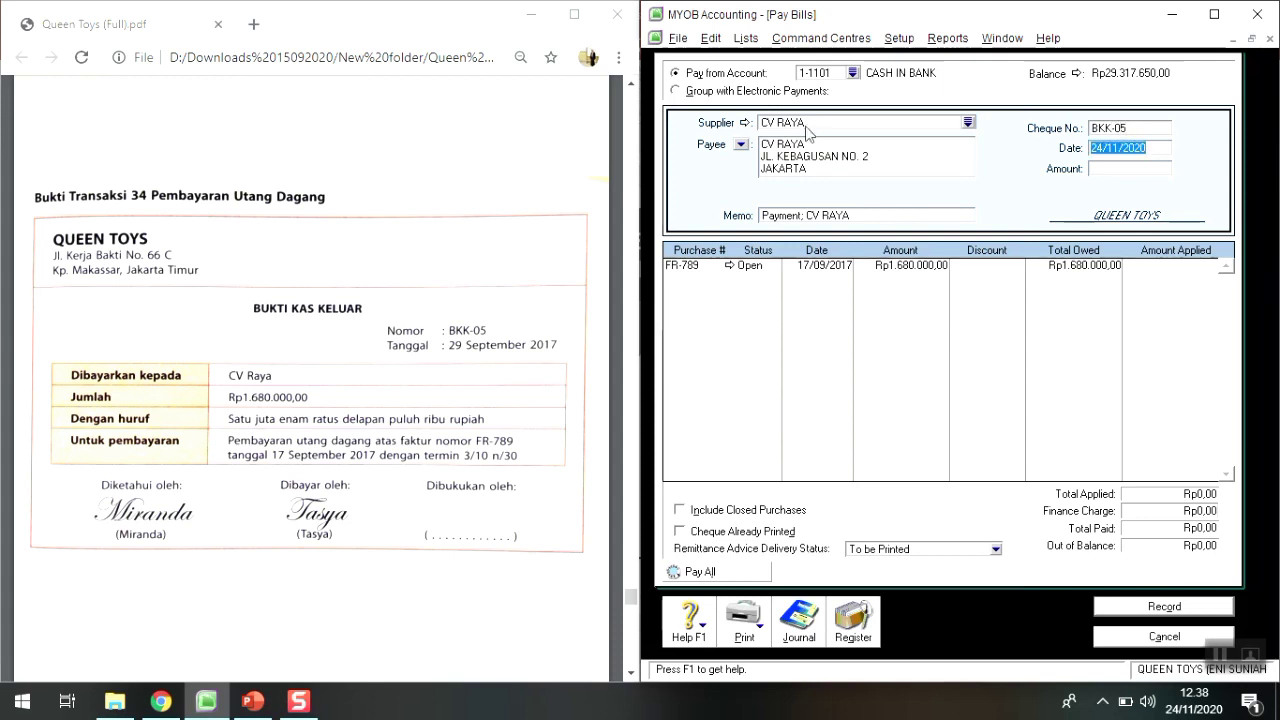
text(29/09)
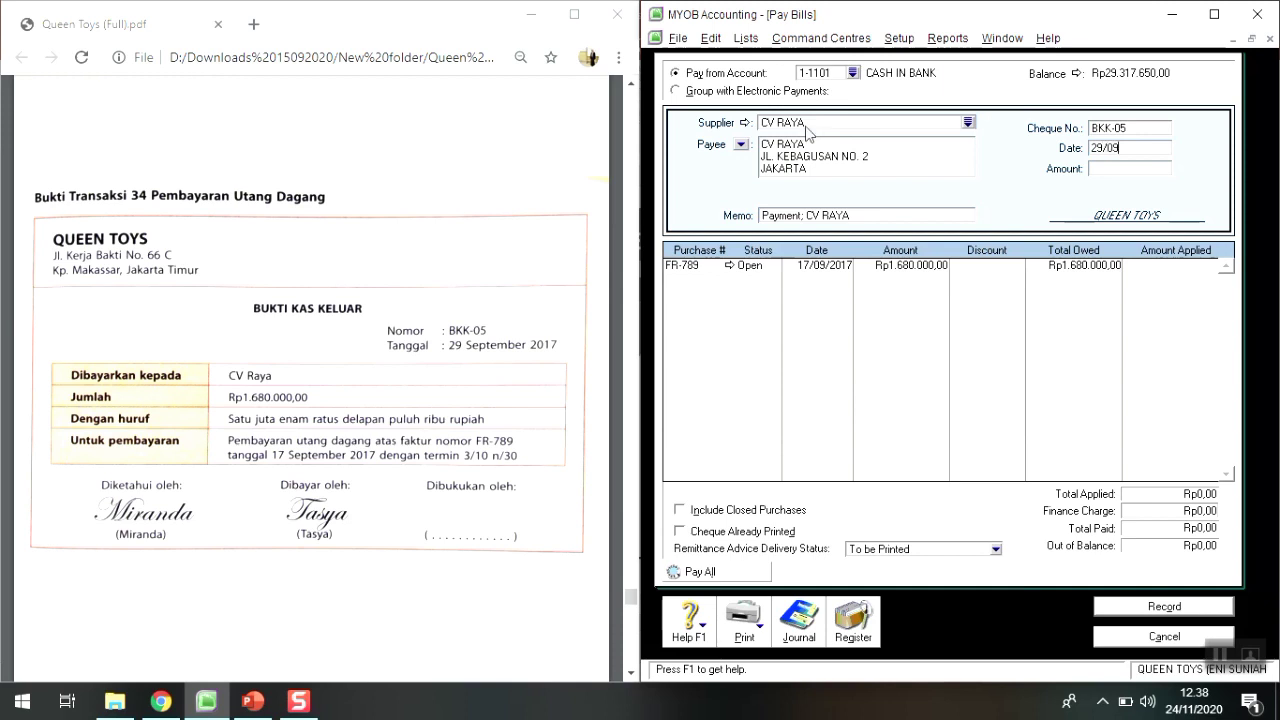
text(/2017)
key(Tab)
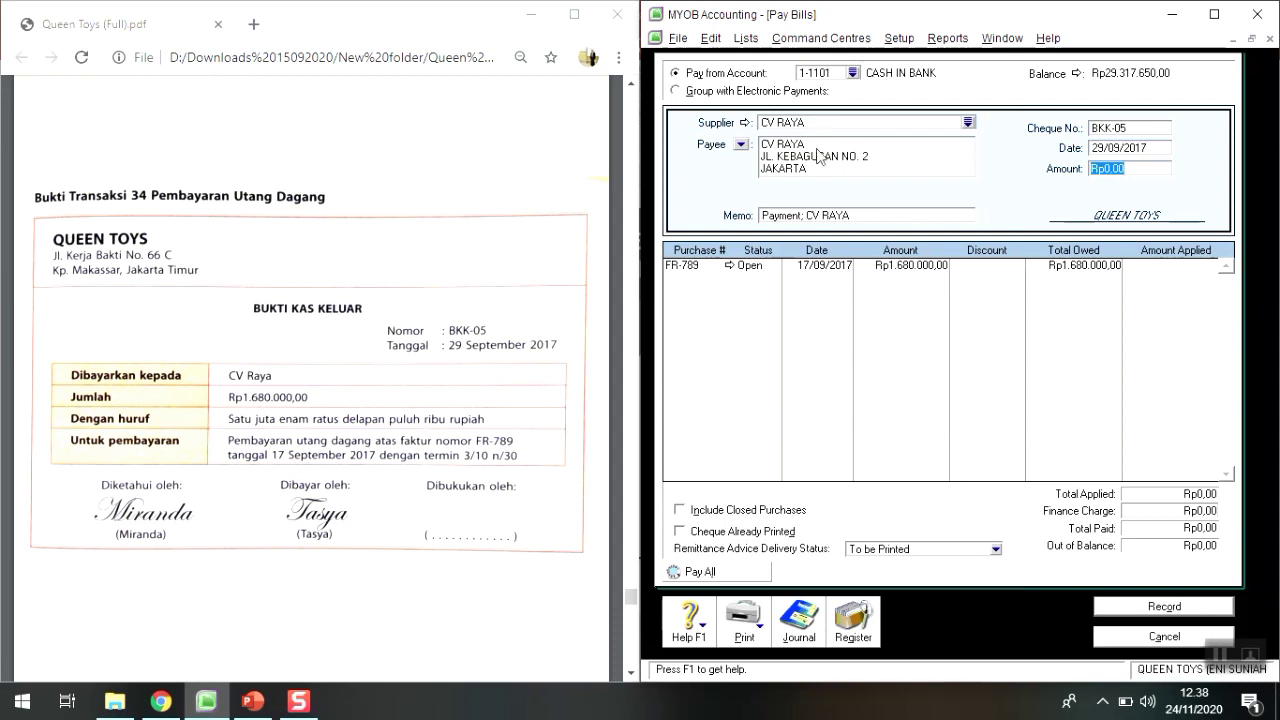
Enter a payment amount of Rp1.680.000,00 and apply it in full to purchase FR-789
text(1680000)
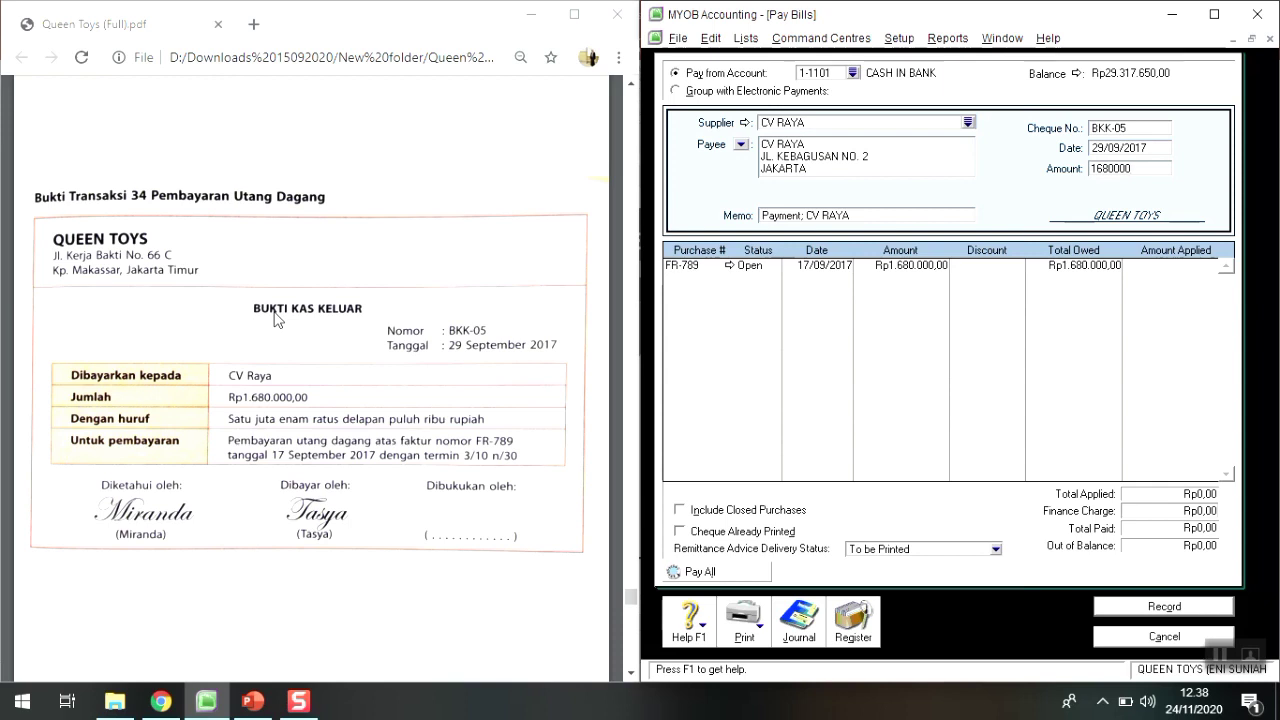
key(Tab)
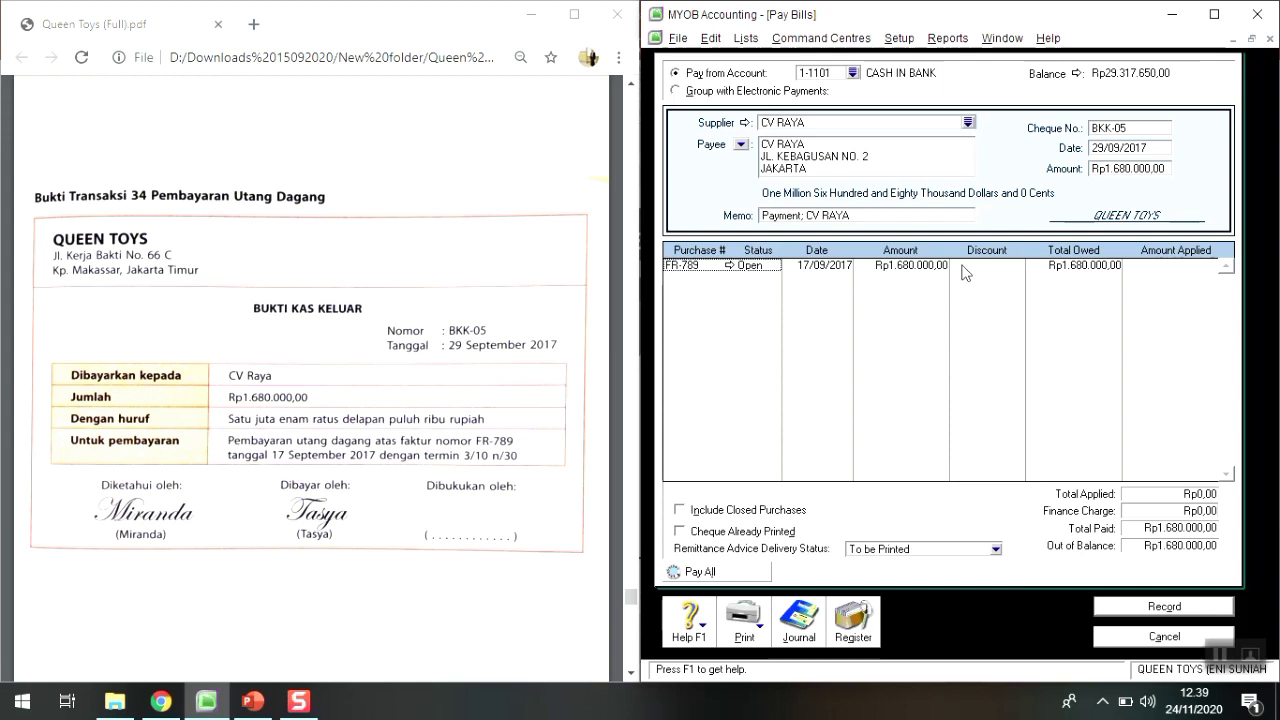
click(1160, 266)
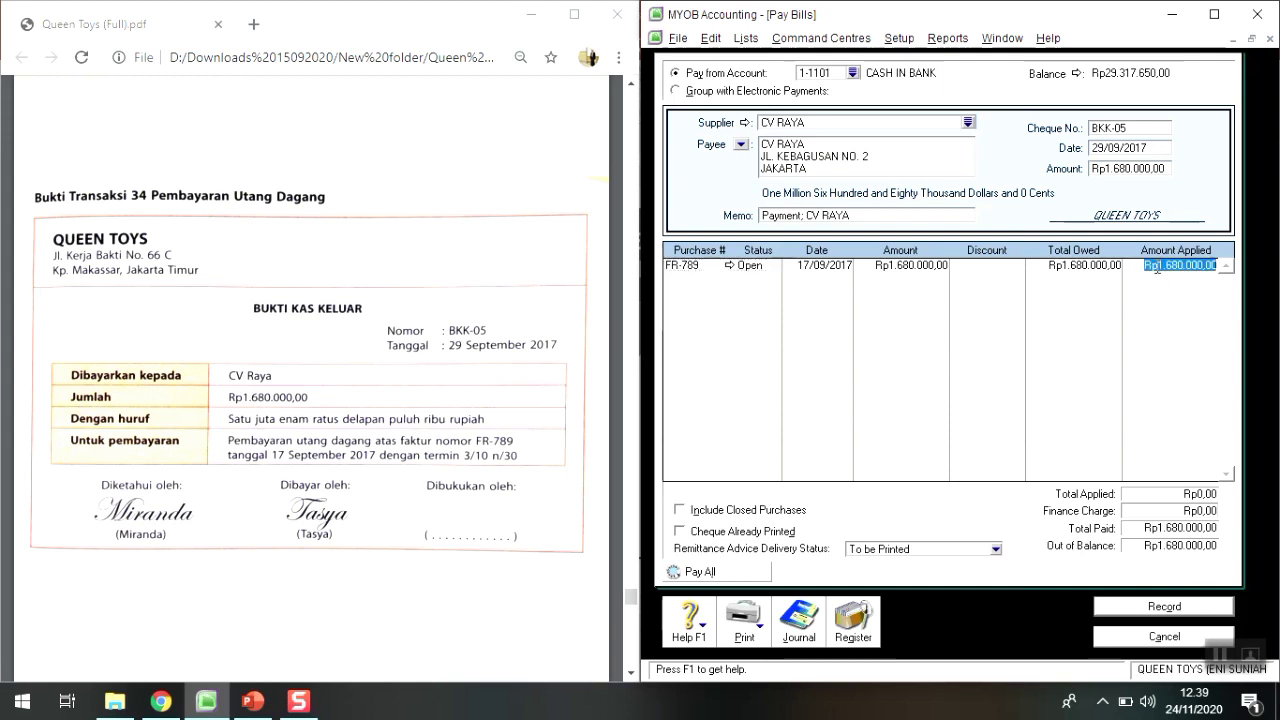
key(Tab)
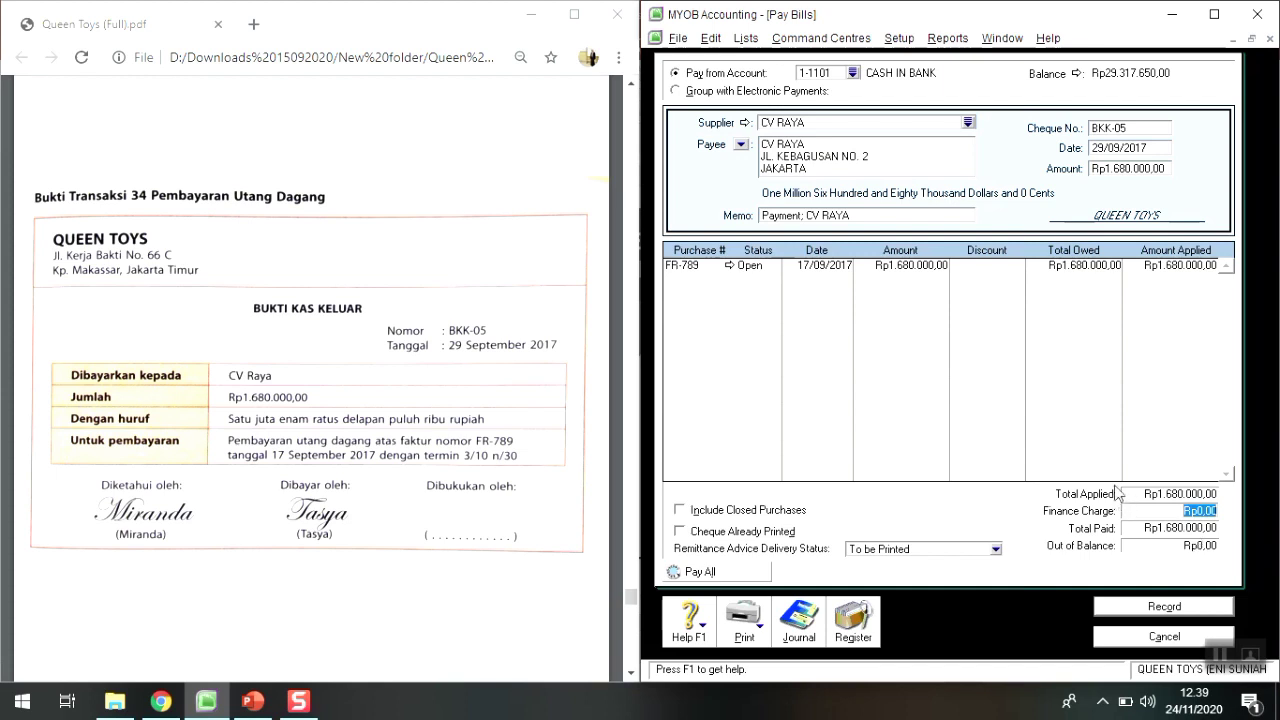
Review the bill payment's journal recap, record the payment to CV RAYA and close the Pay Bills form
key(ctrl+r)
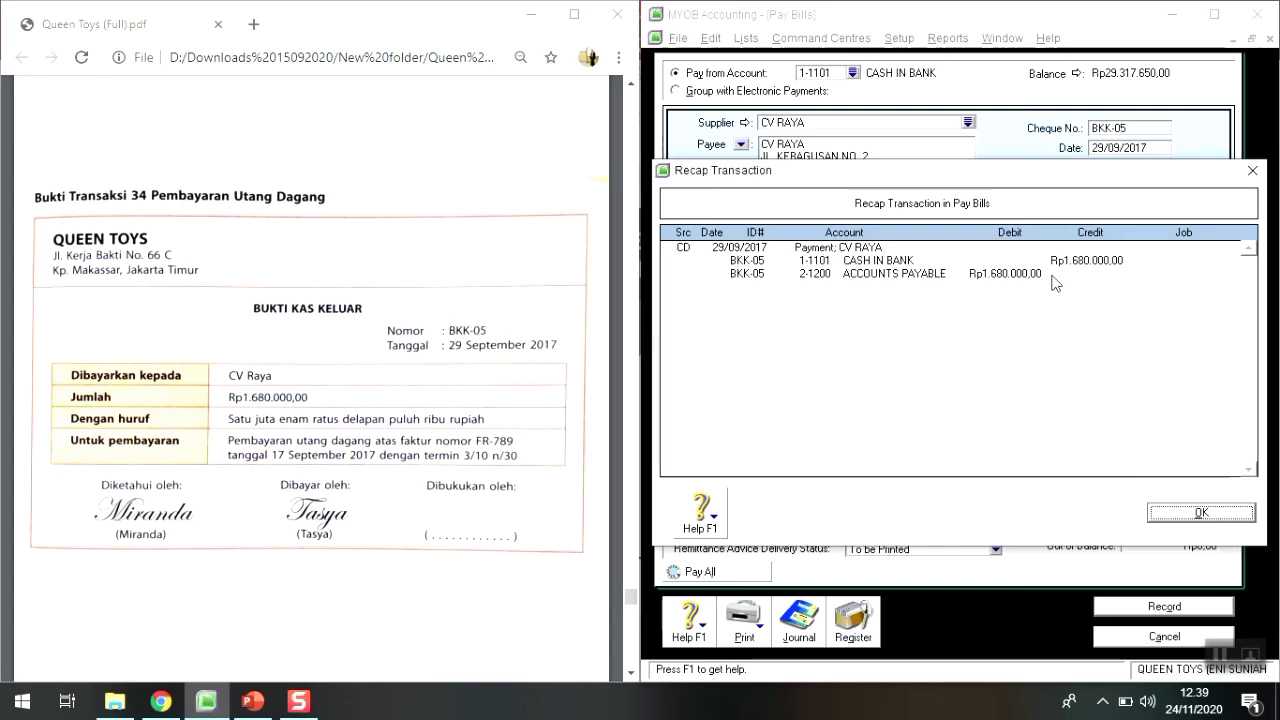
click(1197, 514)
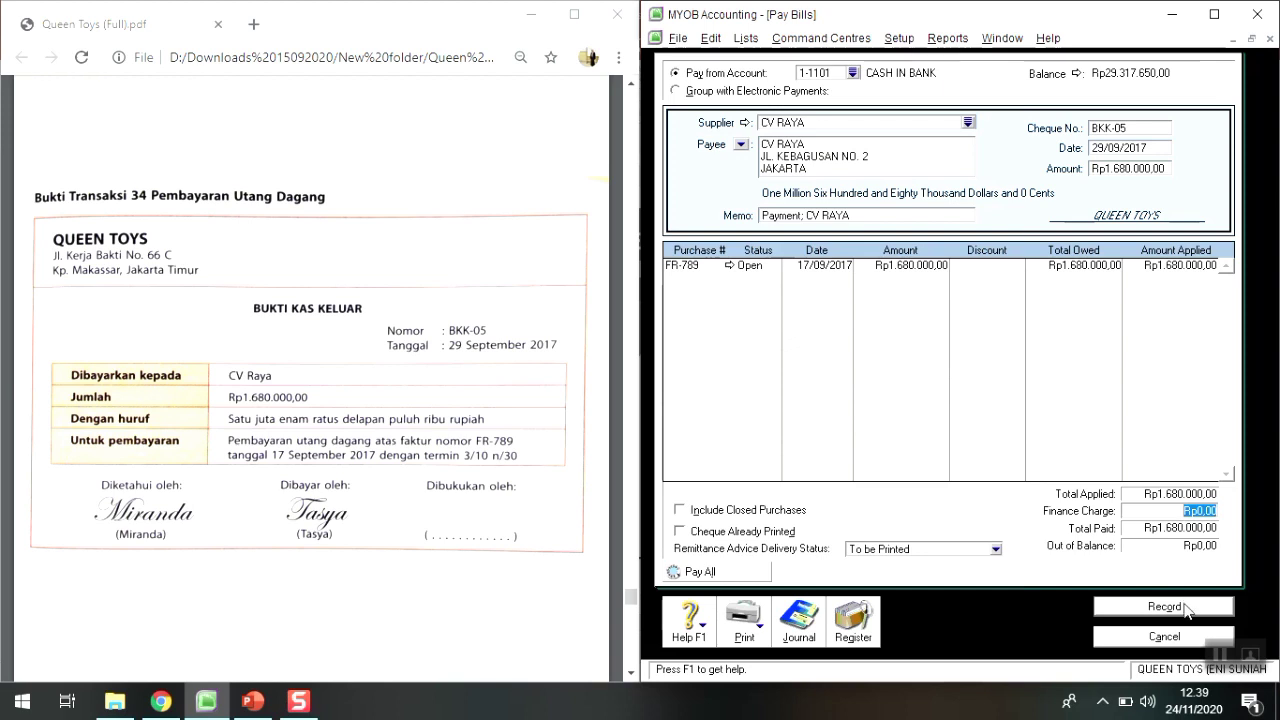
click(1185, 607)
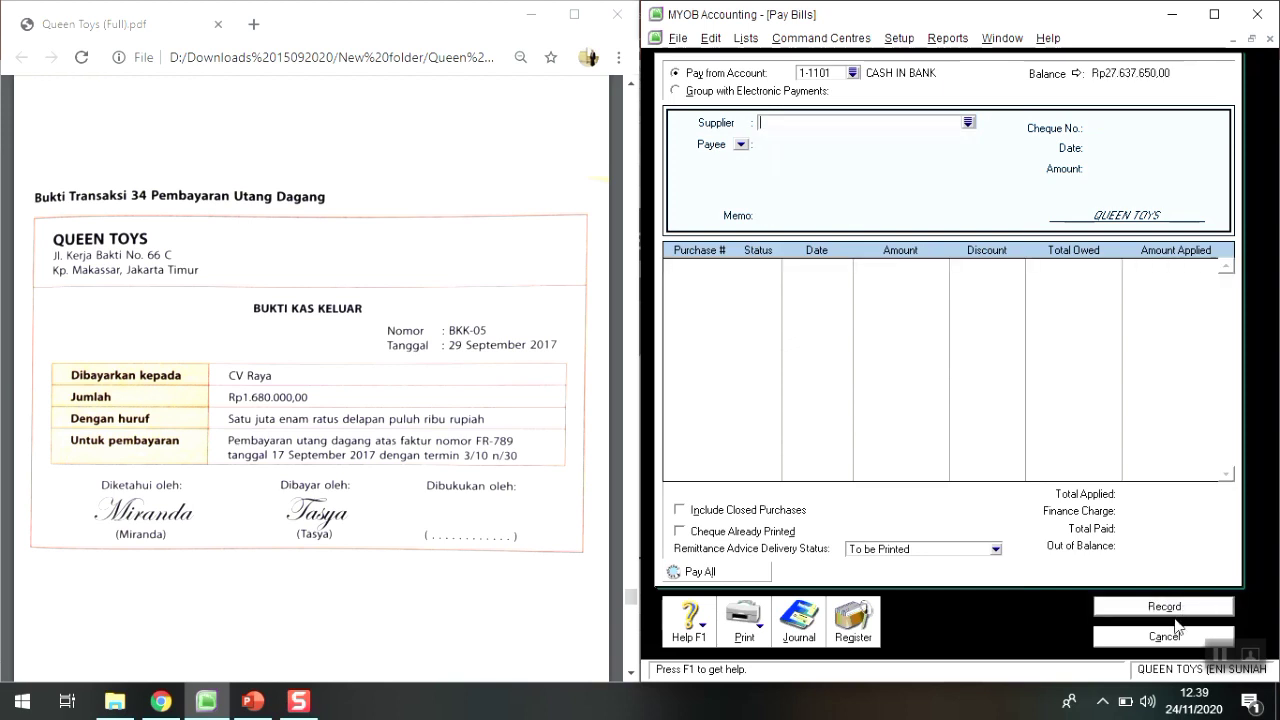
click(1178, 636)
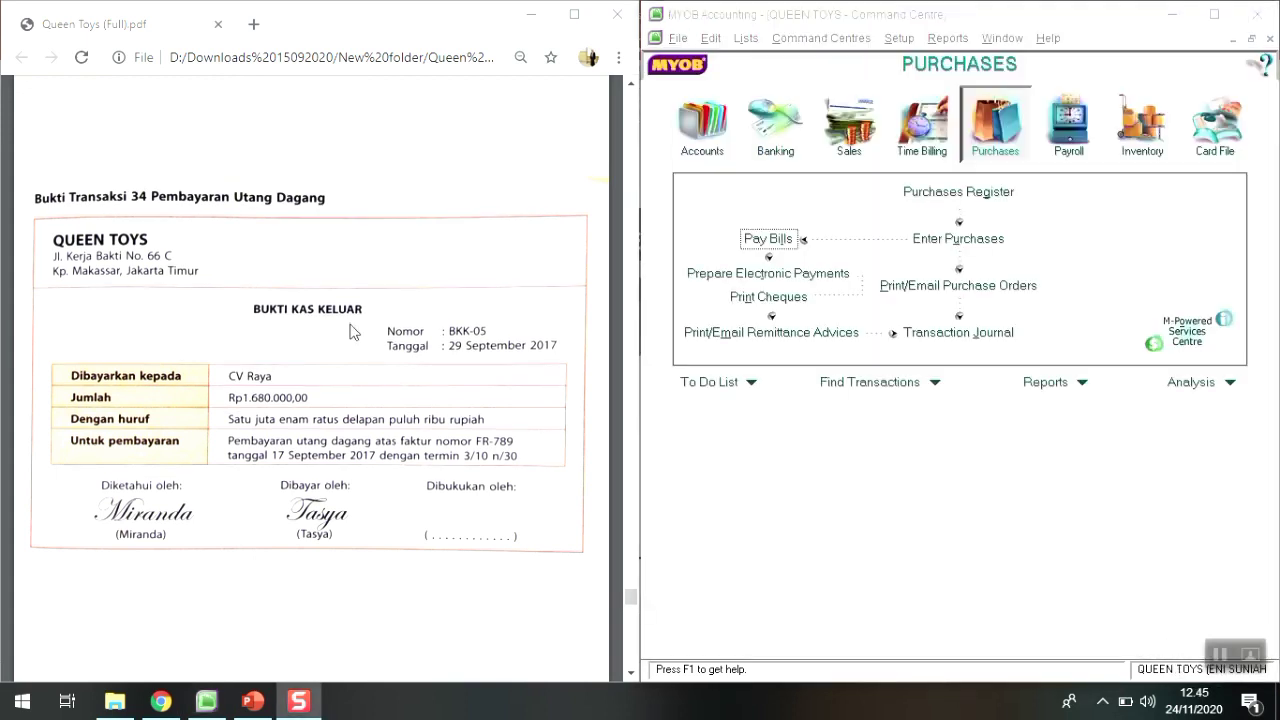
Bring up the voucher for transaction 35 and start a Spend Money entry
scroll(350, 332, down, 8)
scroll(350, 332, down, 2)
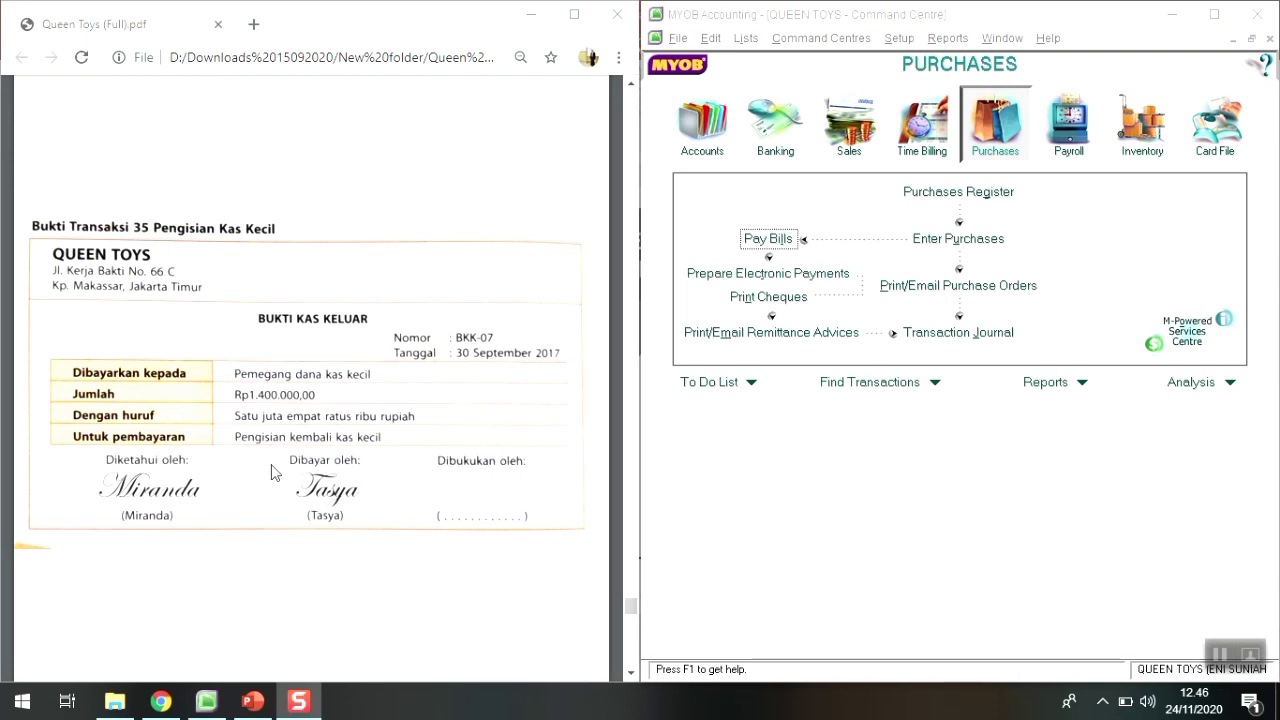
click(748, 150)
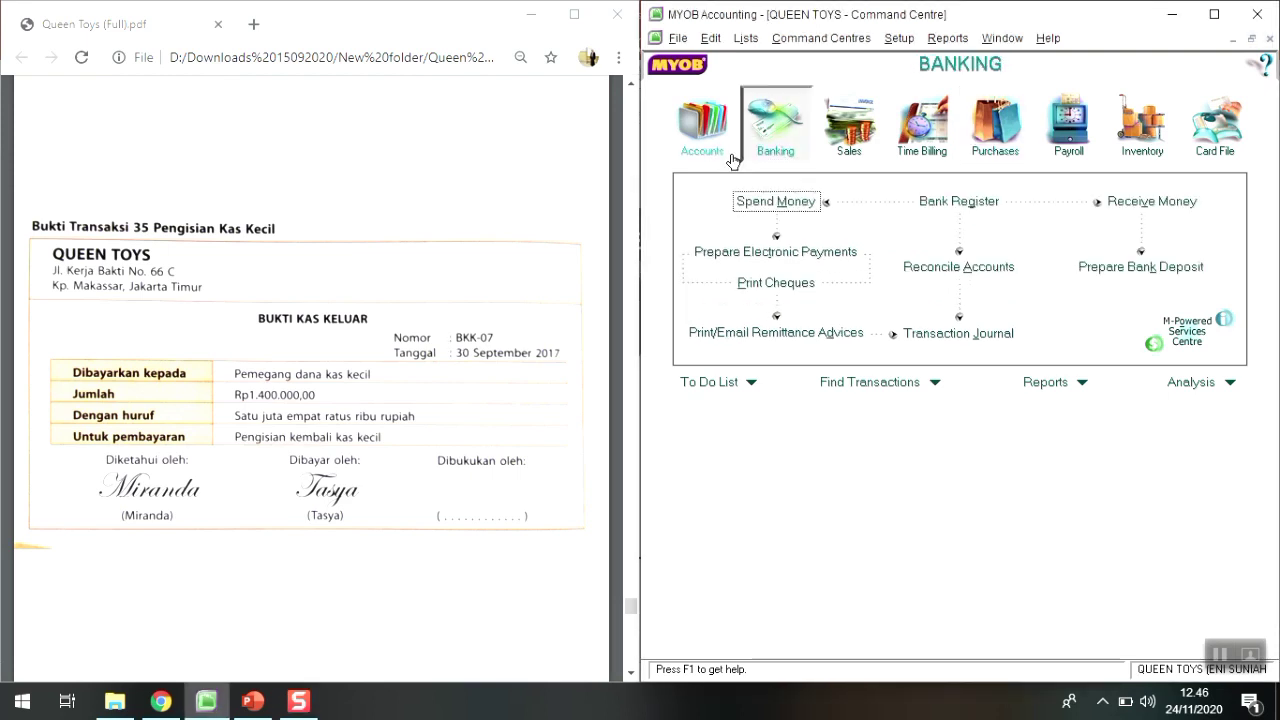
click(779, 202)
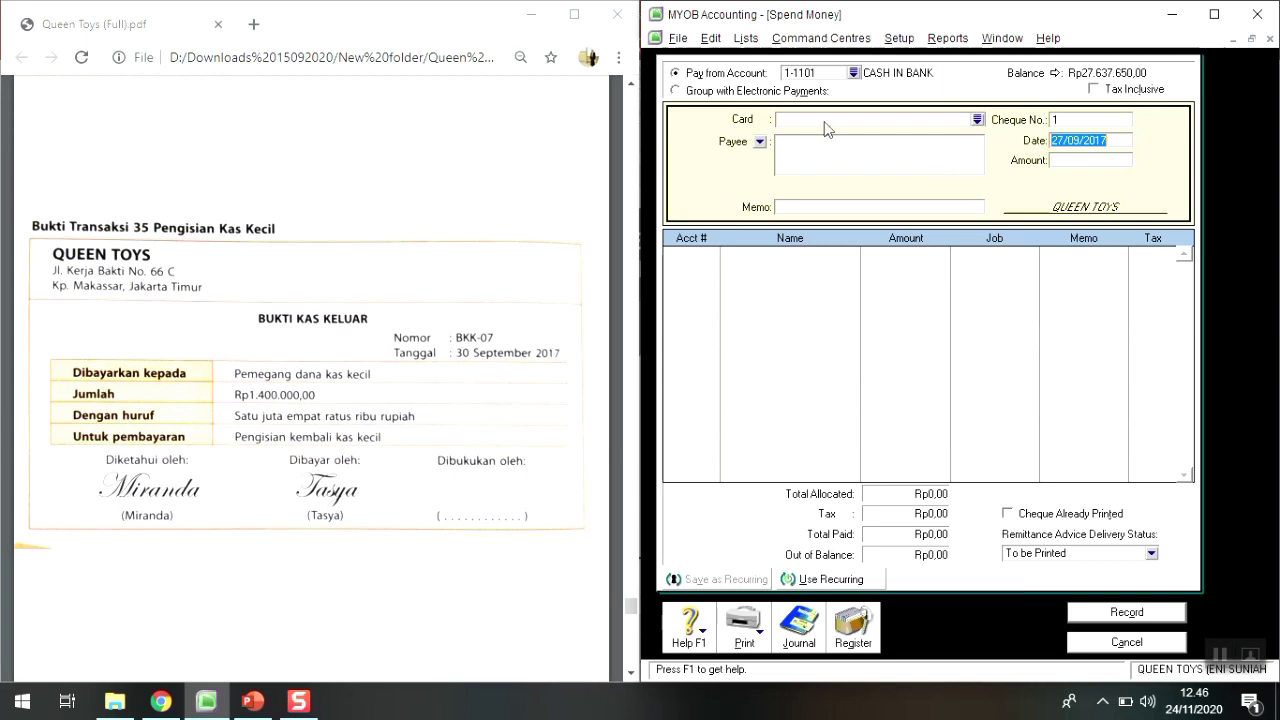
Set the Spend Money entry's cheque number to BKK-07 and its date to 30/09/2017
key(Tab)
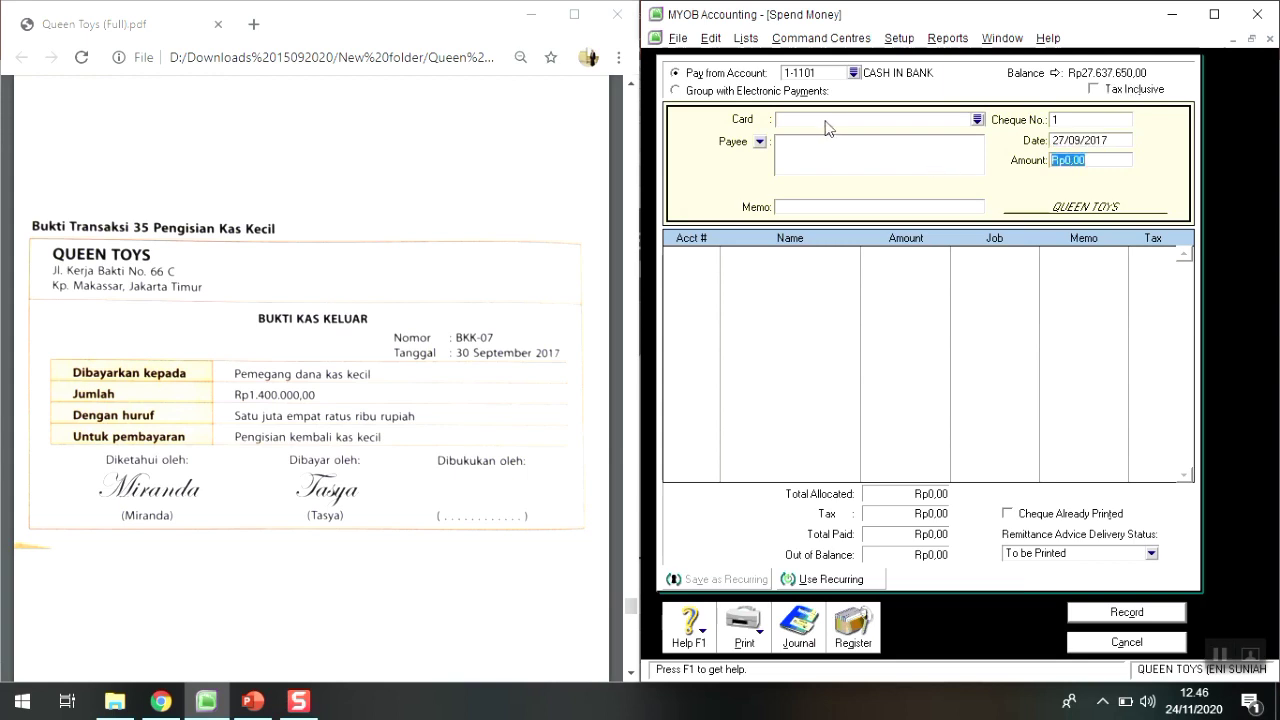
click(1058, 120)
text(BKK-07)
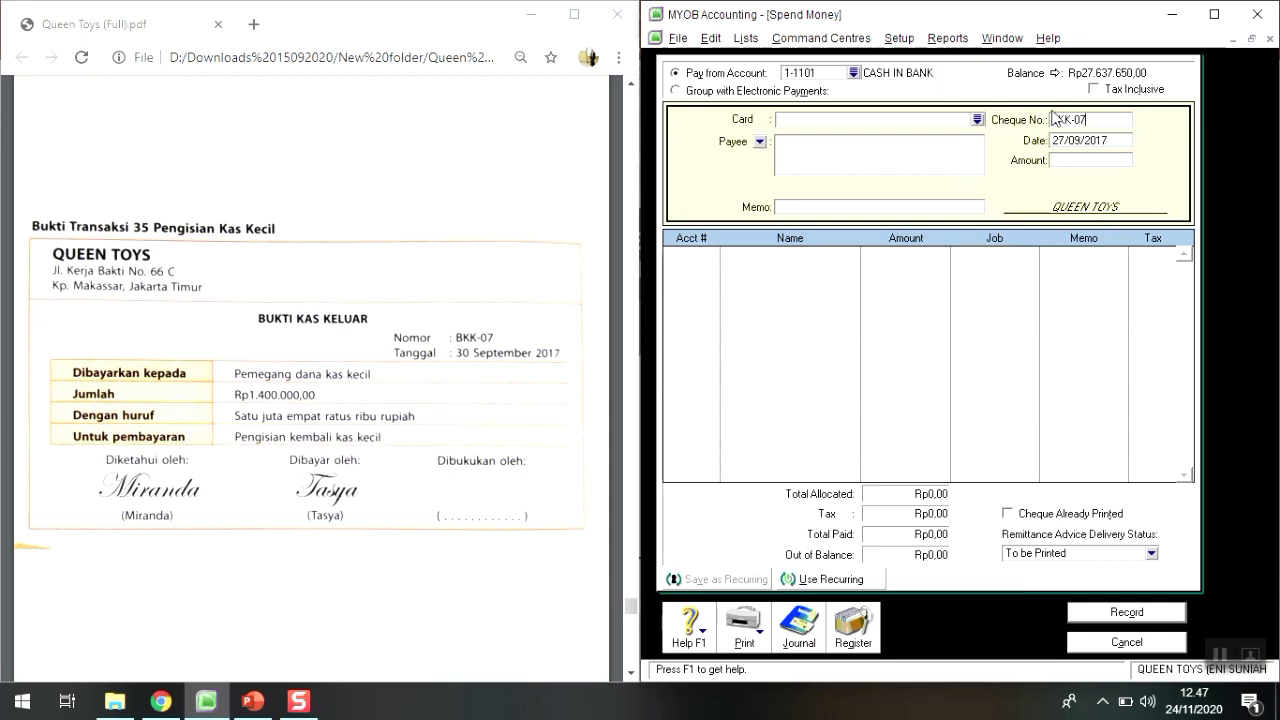
key(Tab)
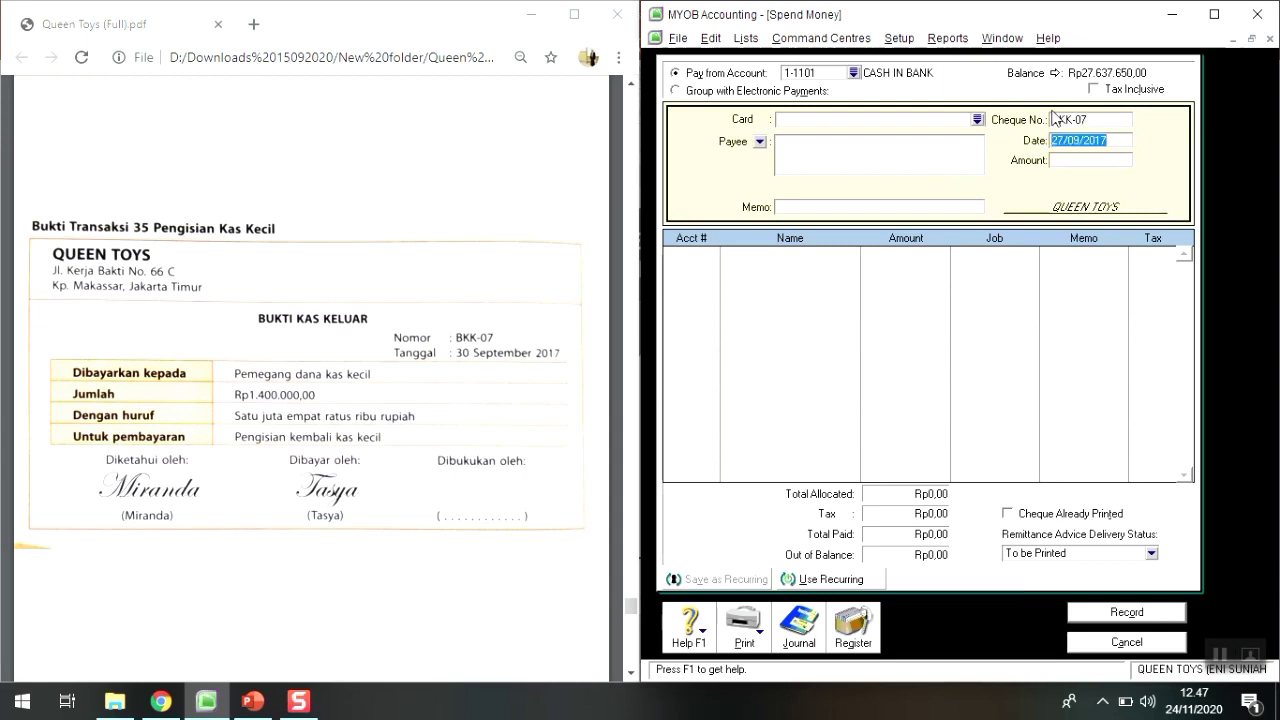
text(30/09/2017)
key(Tab)
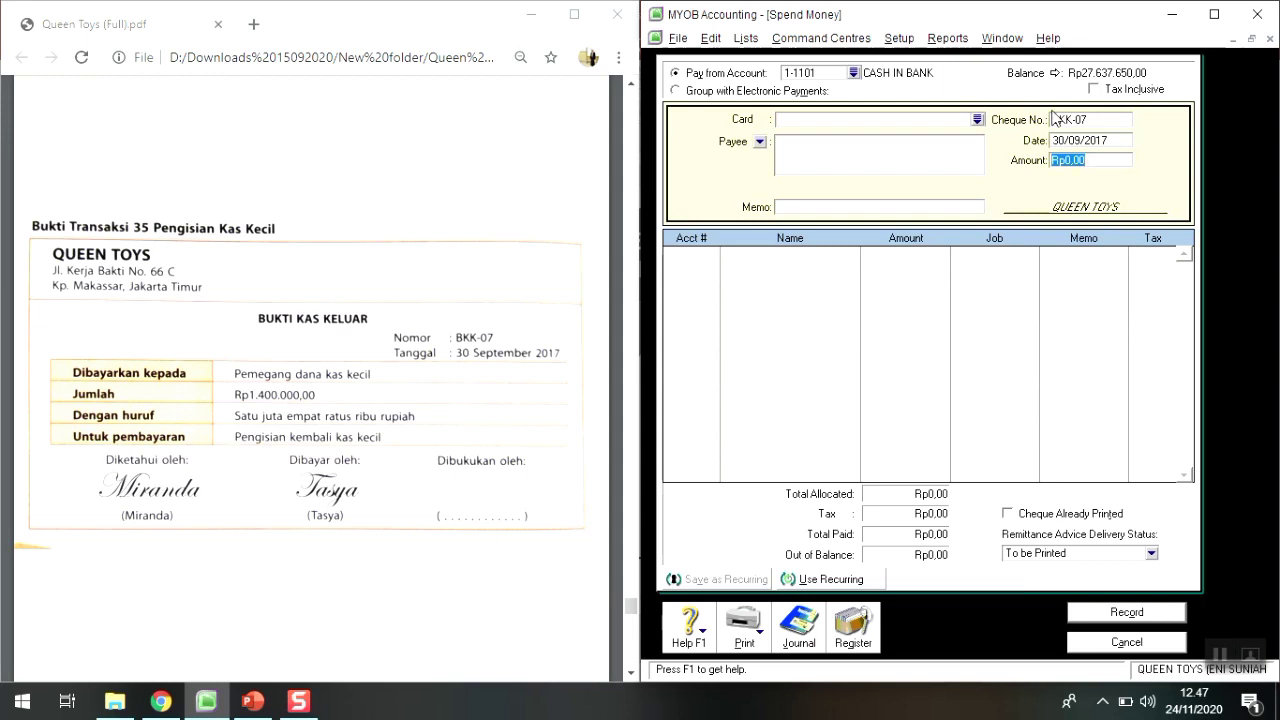
Enter an amount of Rp1.400.000,00 and the memo PENGISIAN KEMBALI KAS KECIL for the petty cash refill
text(1400000)
key(Tab)
key(Tab)
key(Tab)
key(Tab)
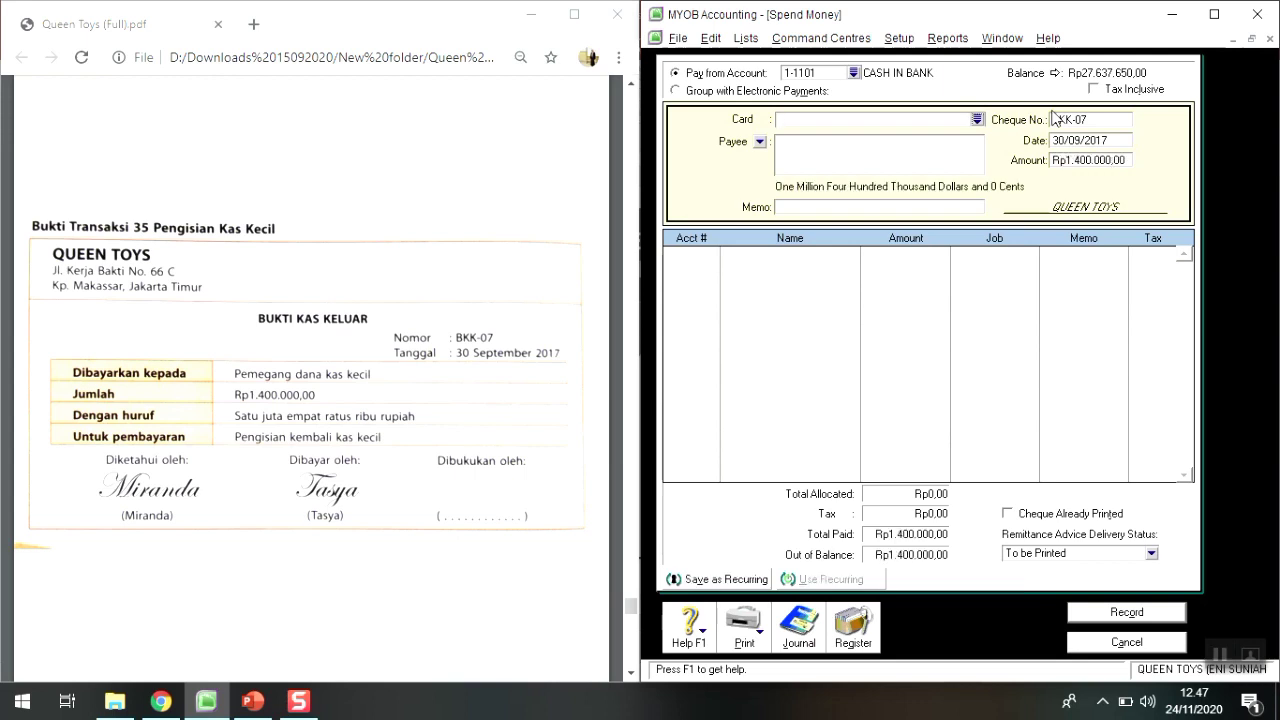
key(Tab)
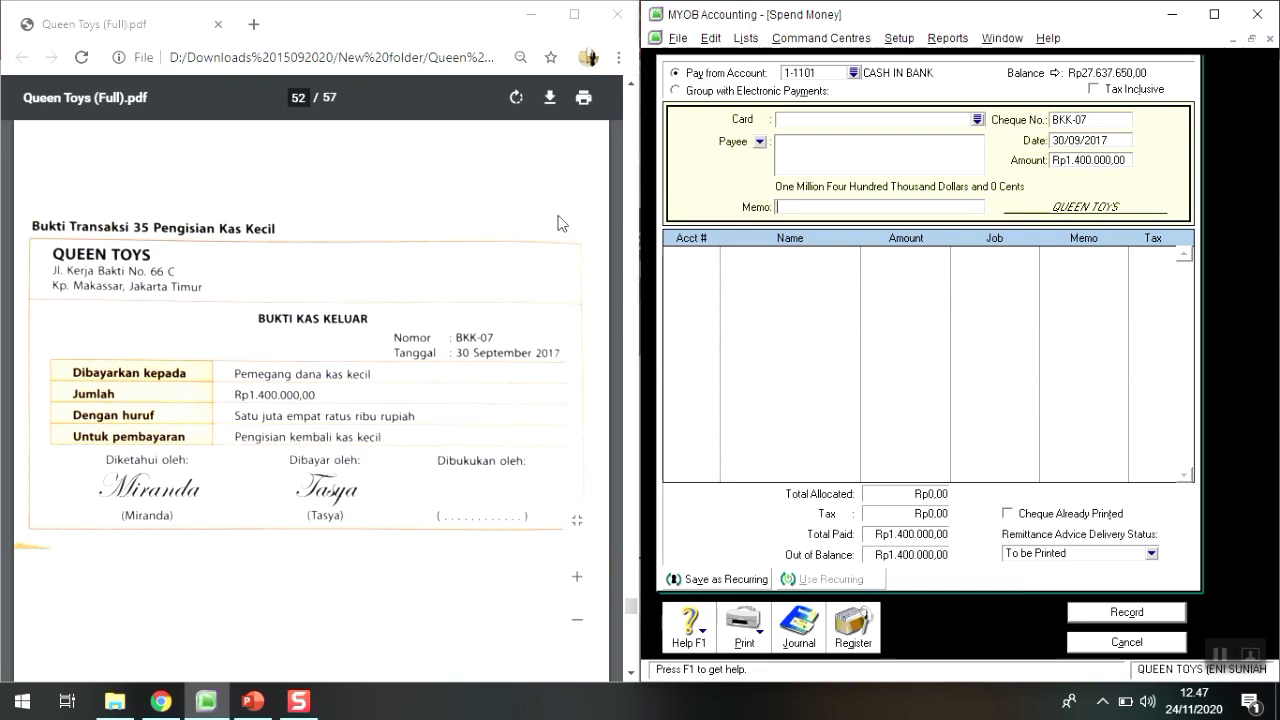
text(PENG)
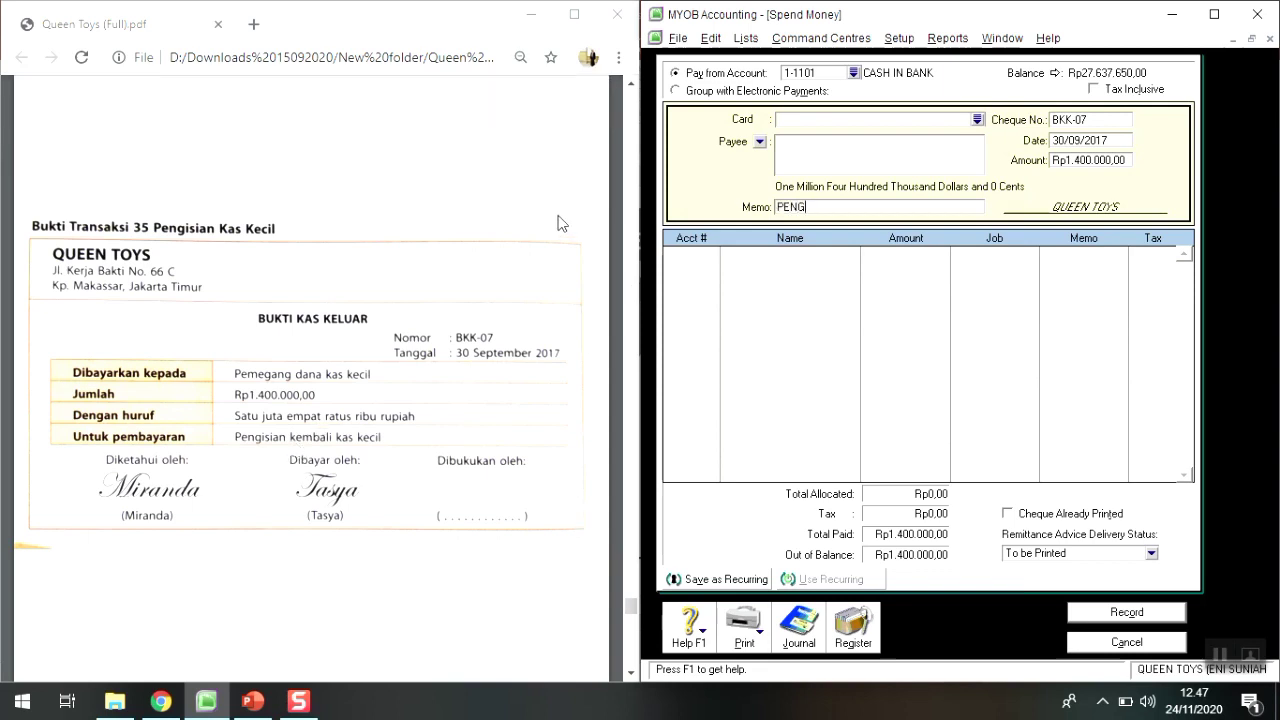
text(ISIAN KEMBALI)
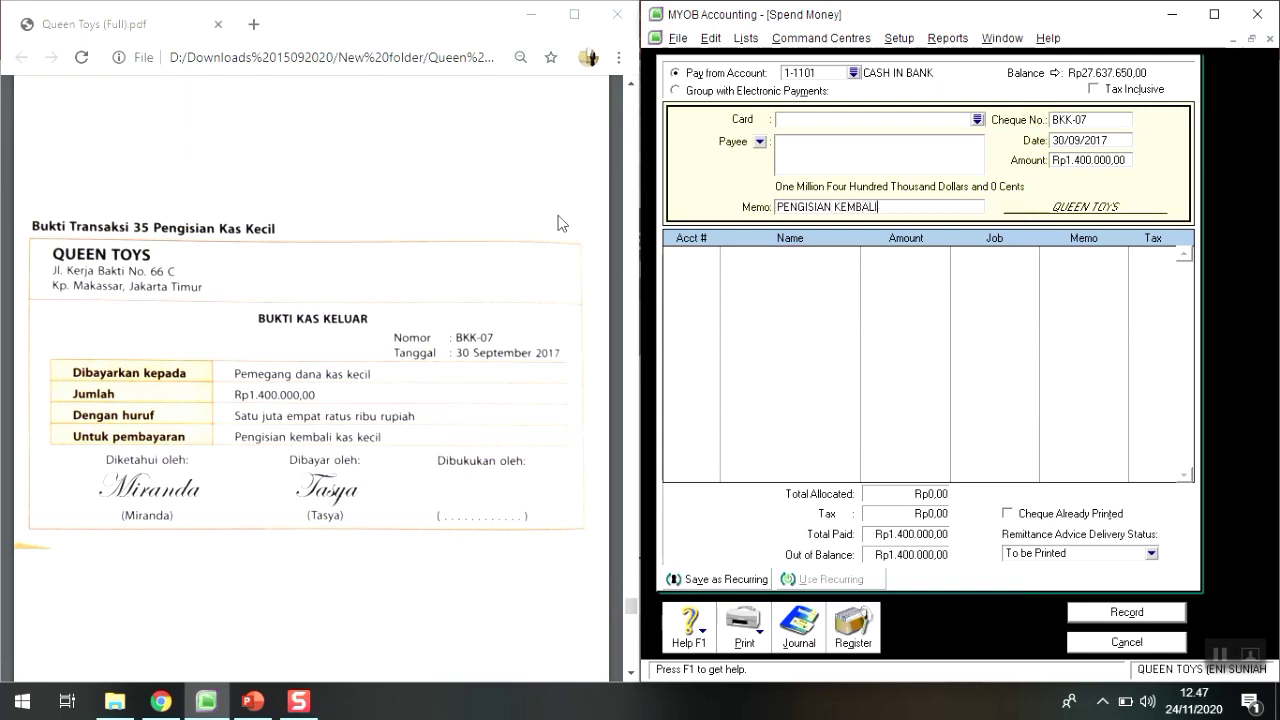
text( KAS KECIL)
key(Tab)
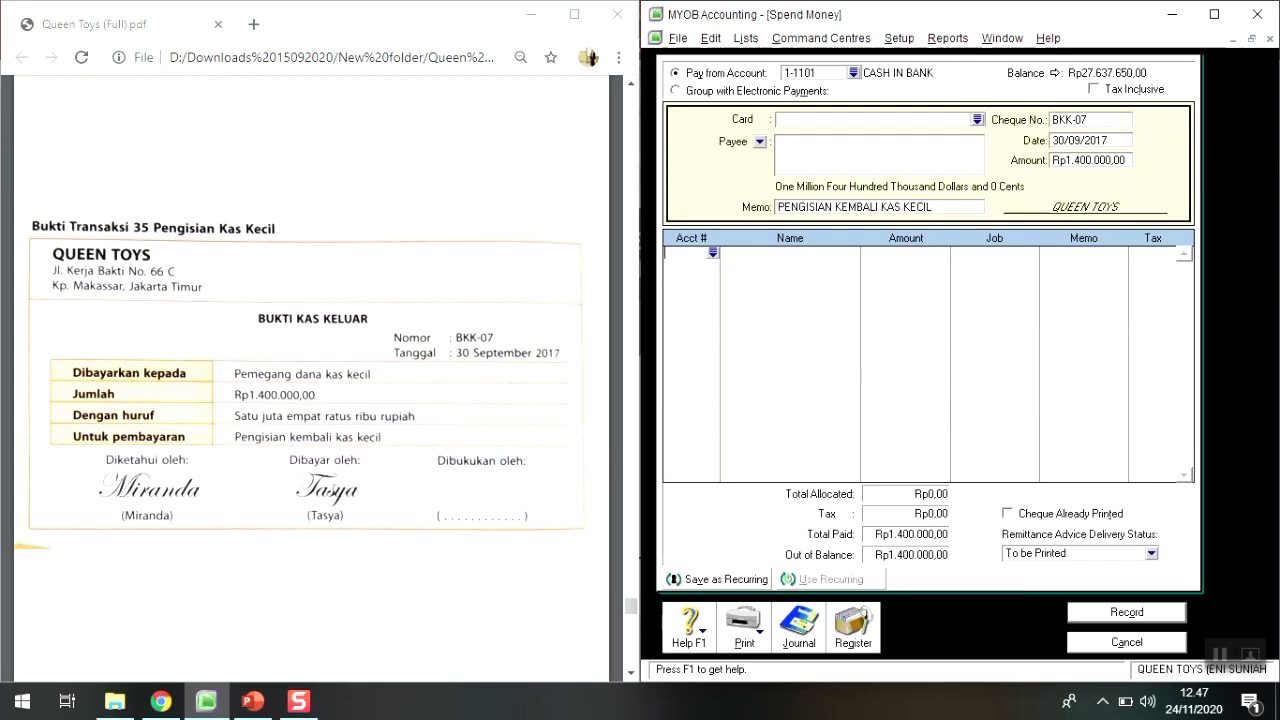
Allocate the full Rp1.400.000,00 to account 1-1102 PETTY CASH
click(713, 257)
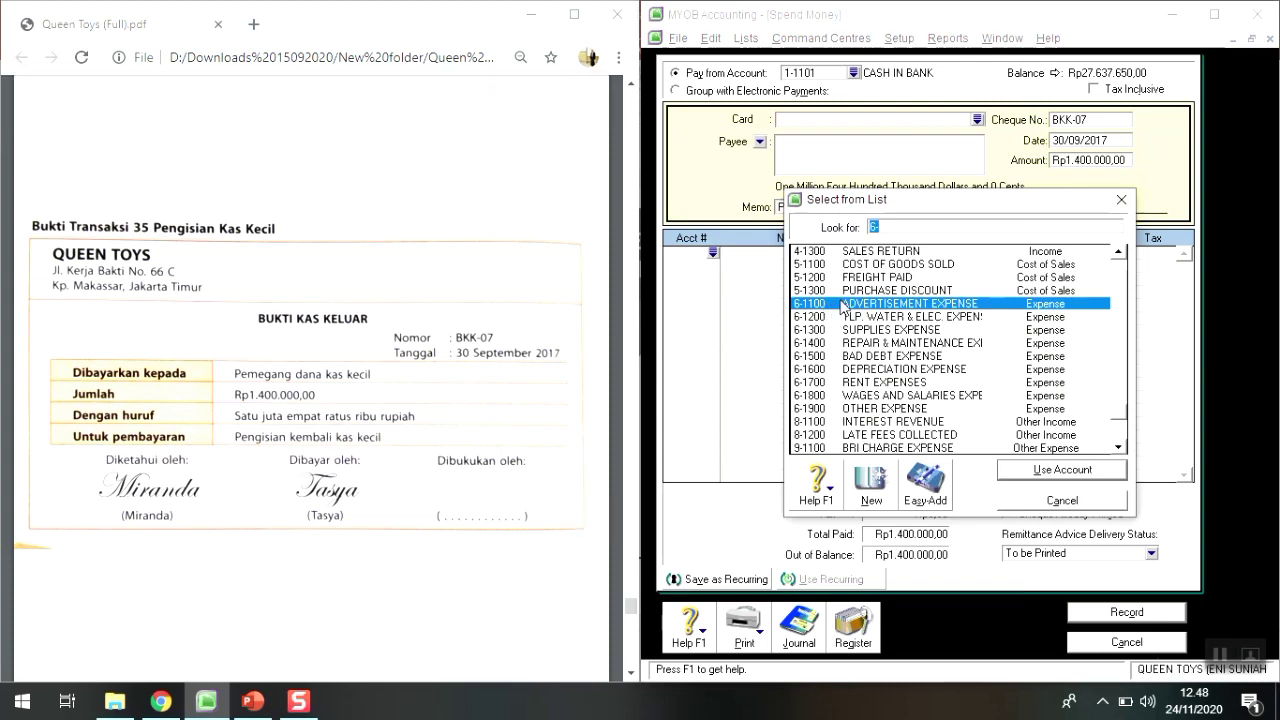
text(1)
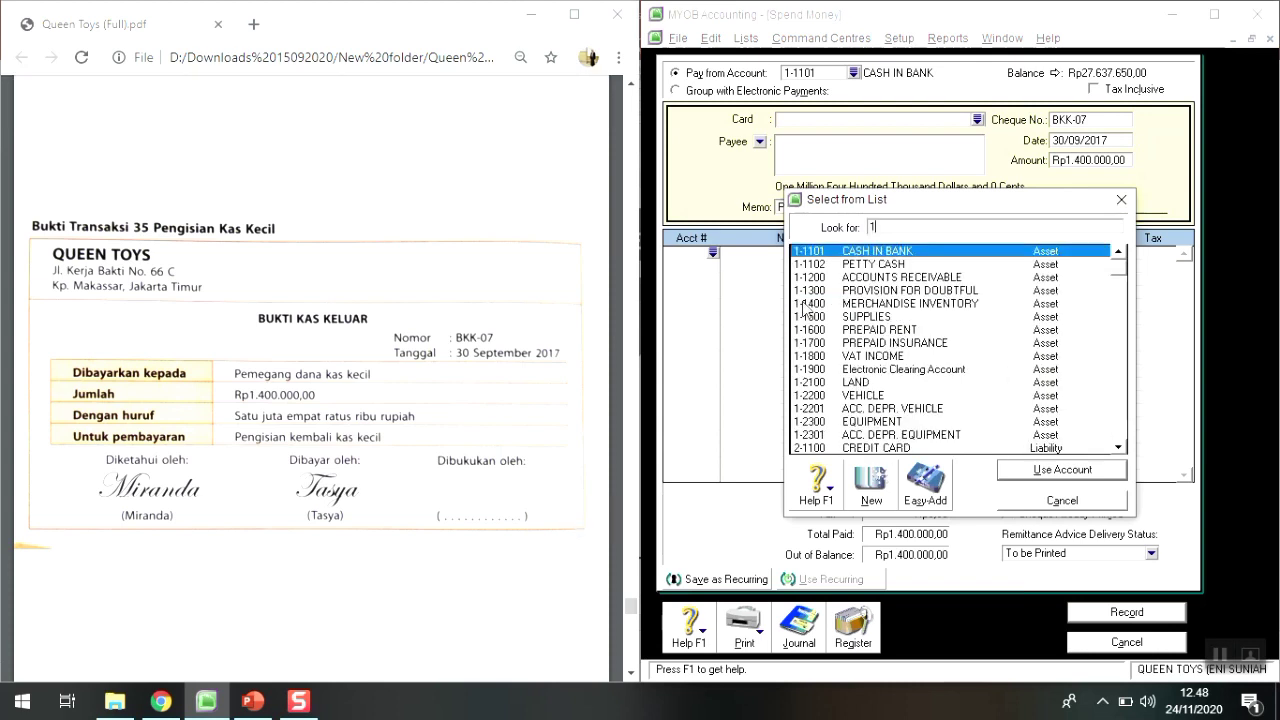
text(-1102)
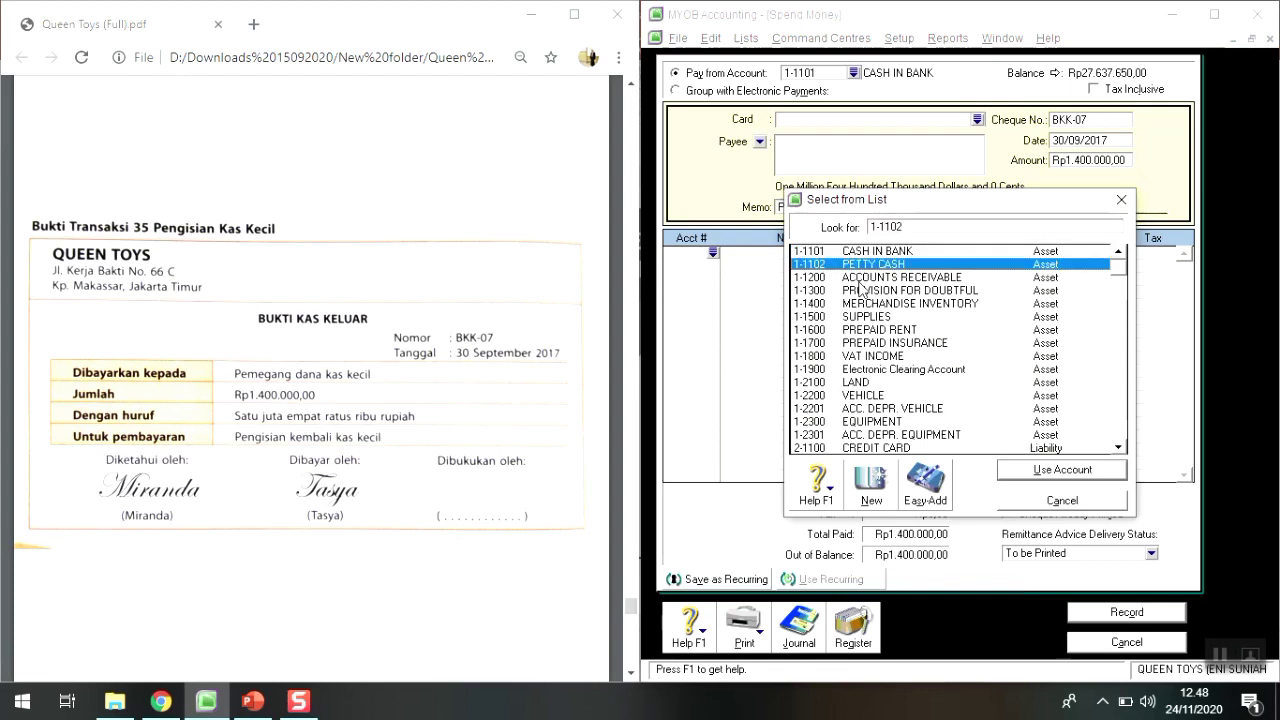
key(Return)
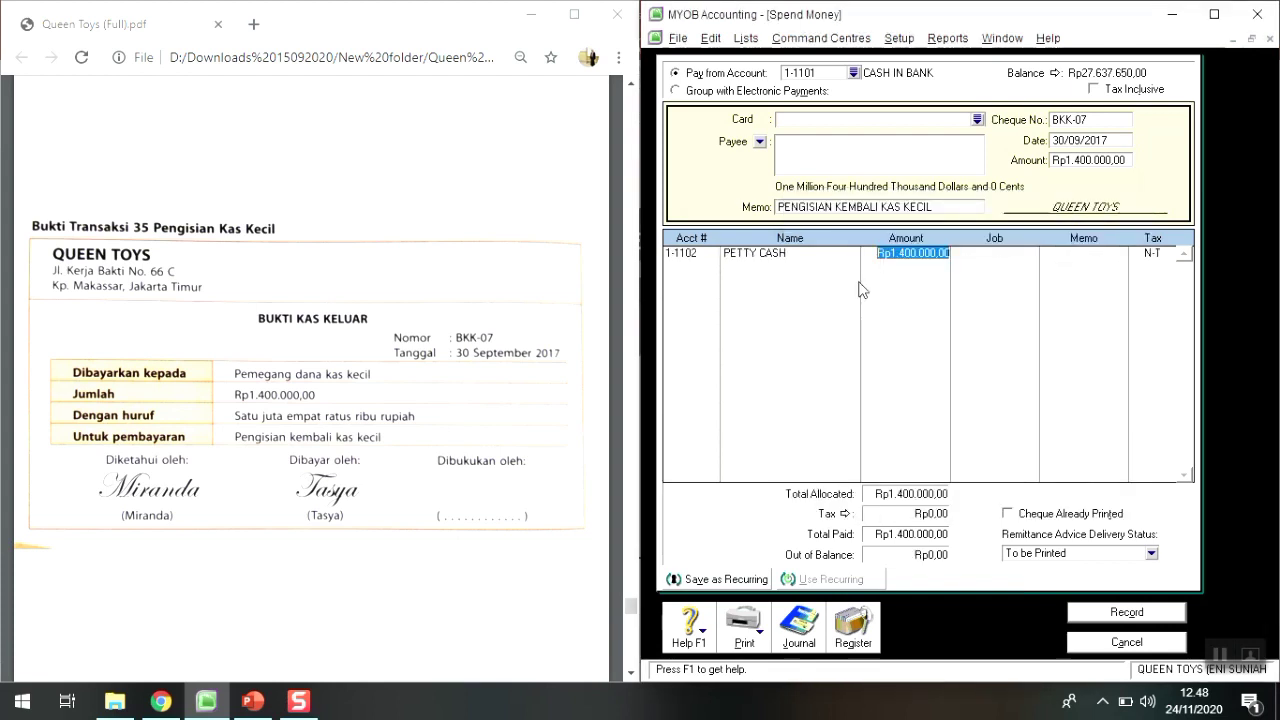
key(Return)
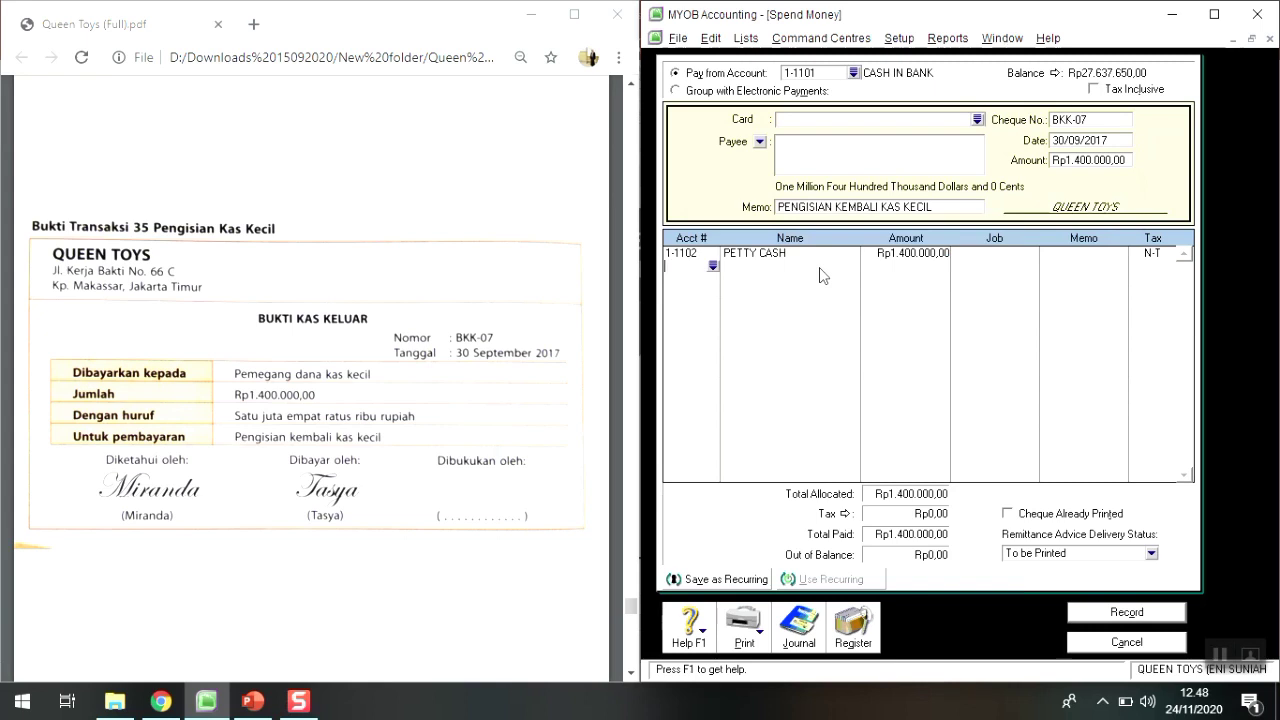
Review the petty cash refill's journal recap, record the transaction and close the Spend Money form
key(ctrl+r)
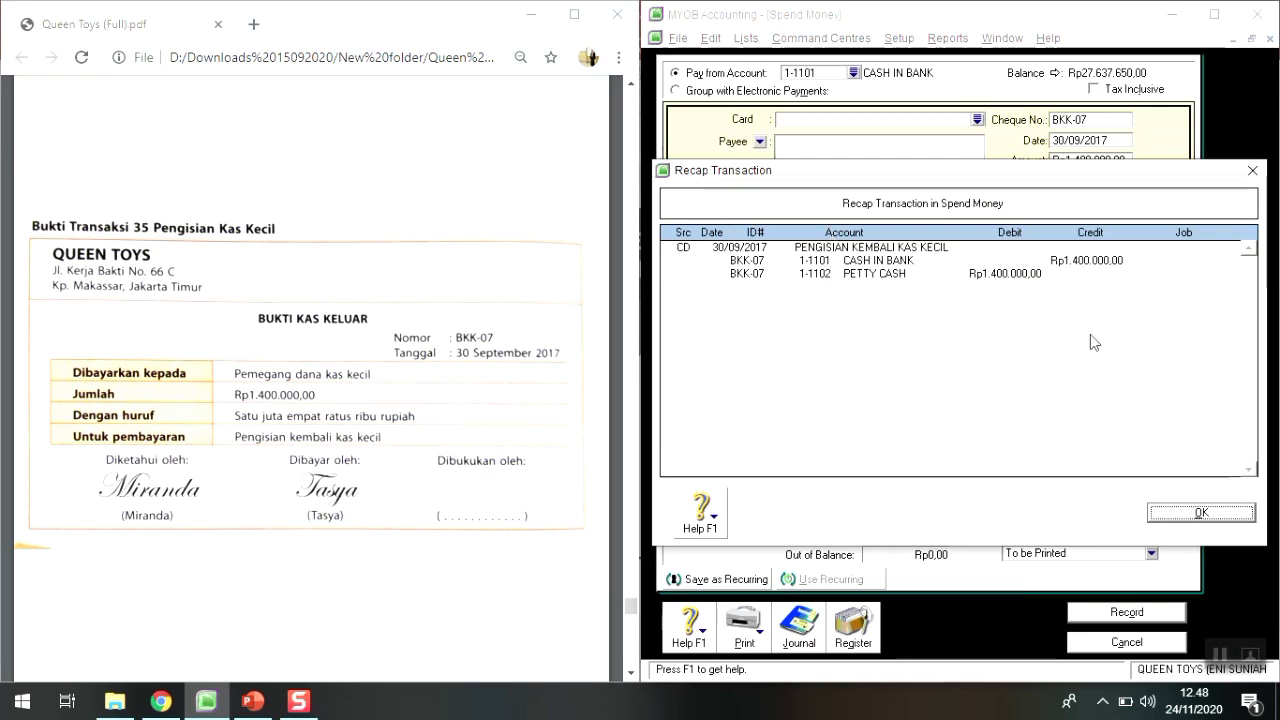
click(1192, 514)
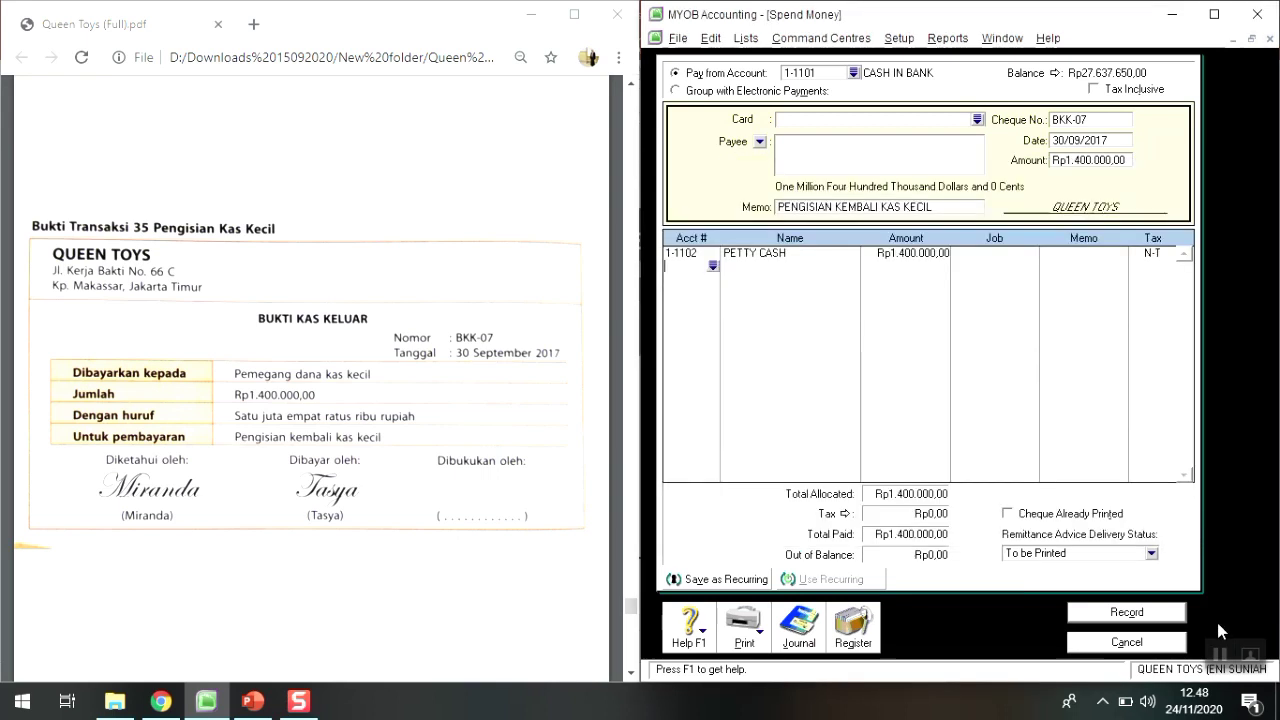
click(1150, 614)
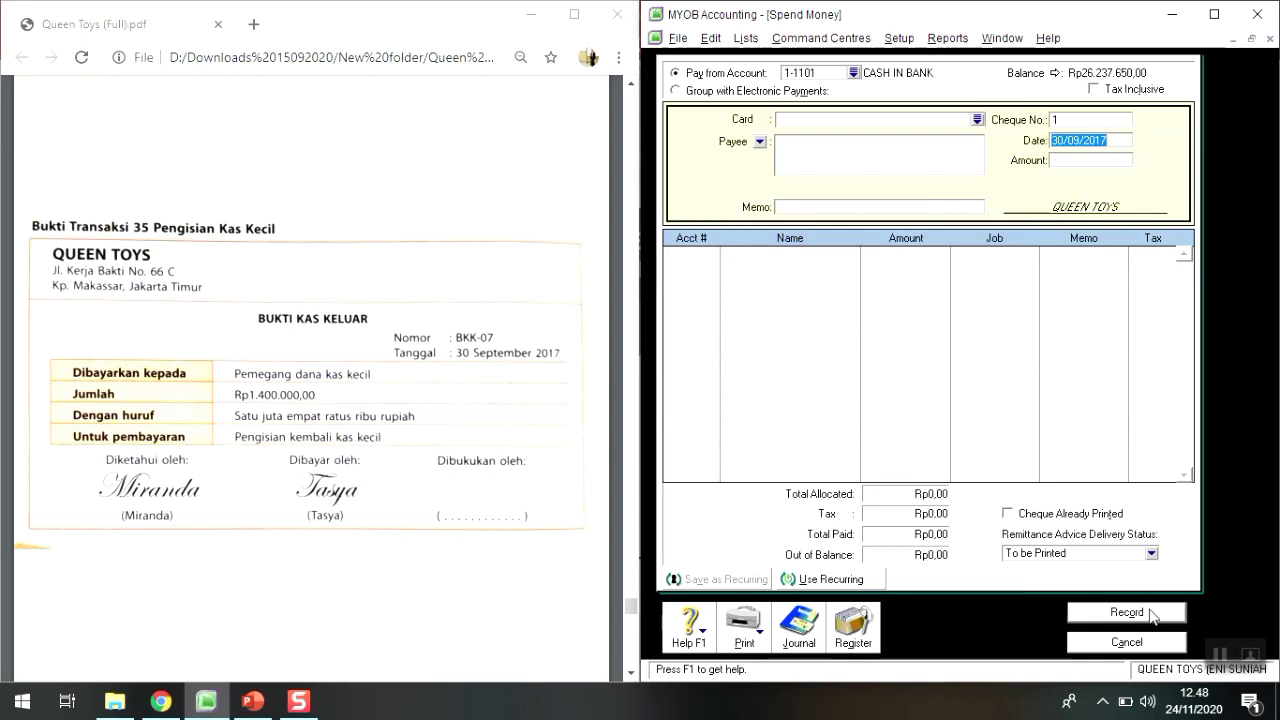
click(1126, 643)
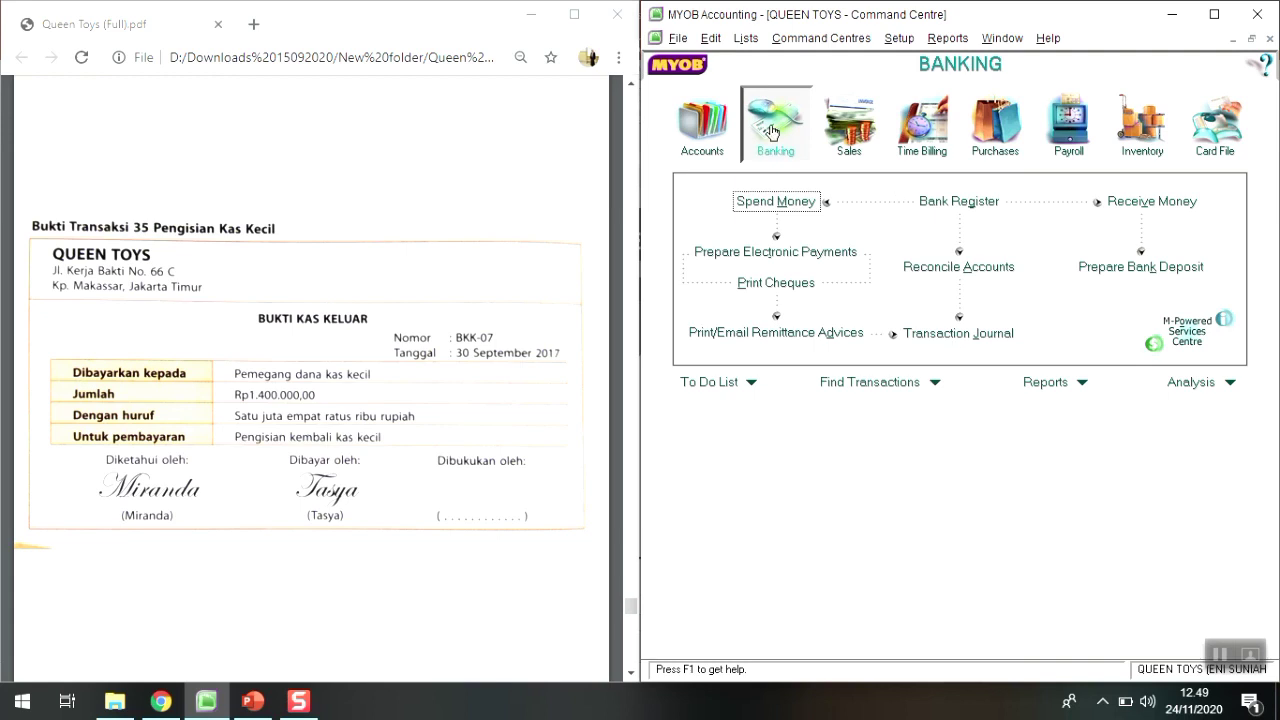
Display all transactions dated 27/09/2017 to 30/09/2017 in the Transaction Journal
click(705, 152)
click(958, 334)
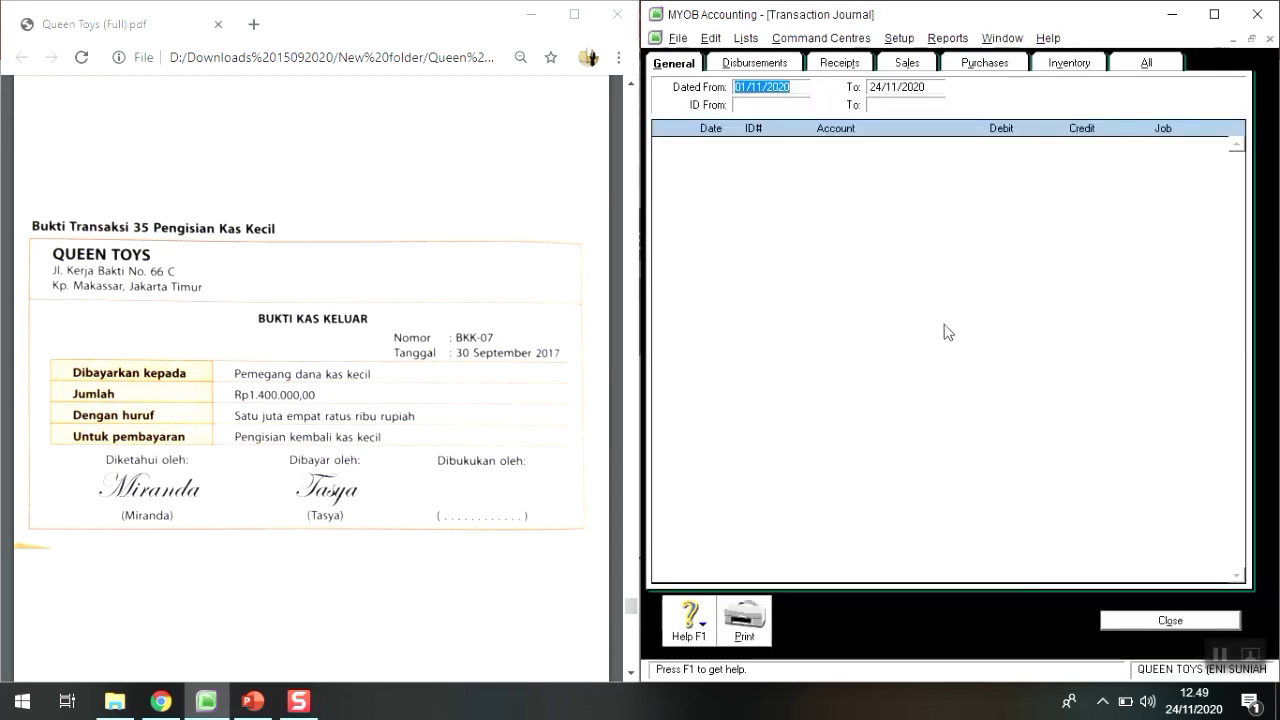
text(2)
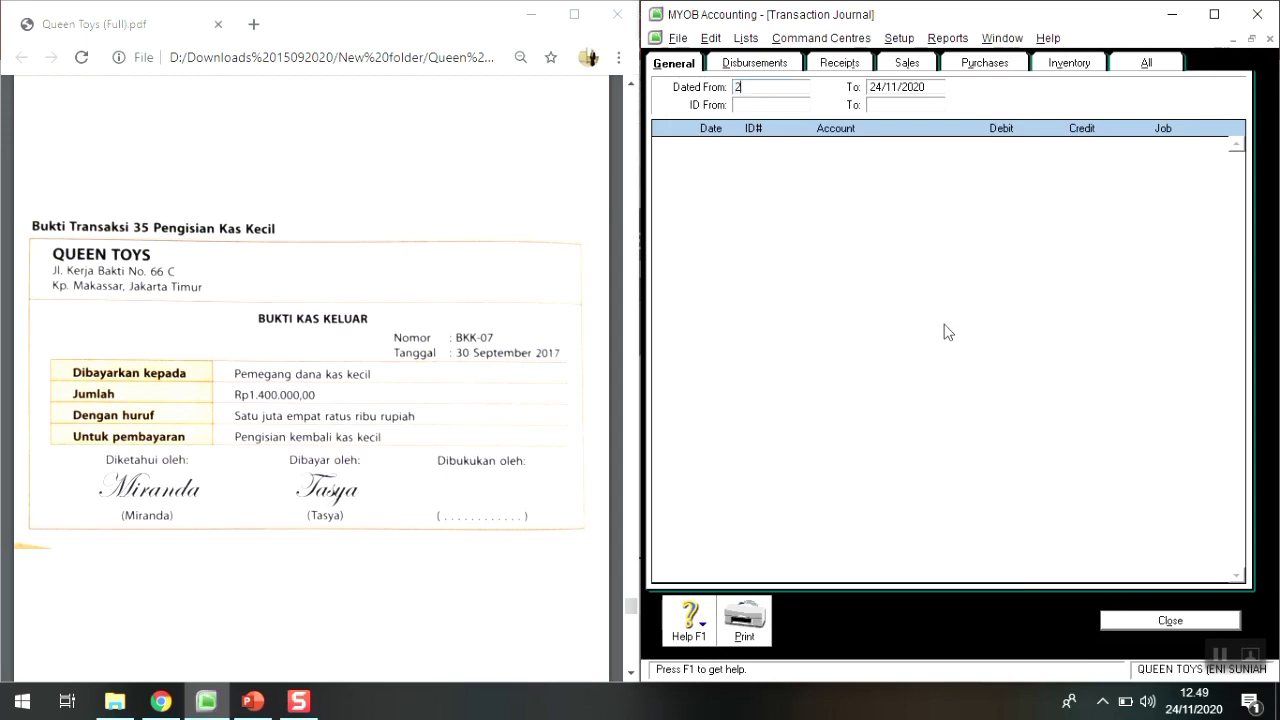
text(7/09/2017)
key(Tab)
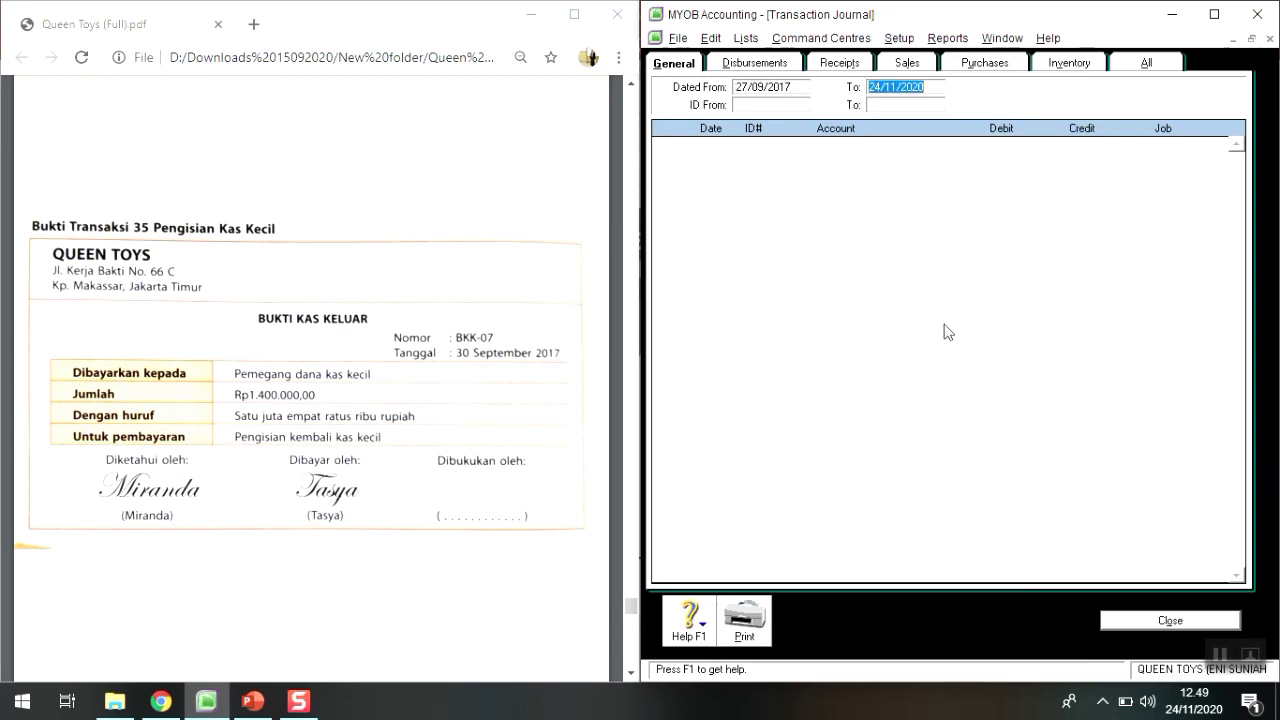
text(30/09/2017)
key(Tab)
click(1114, 68)
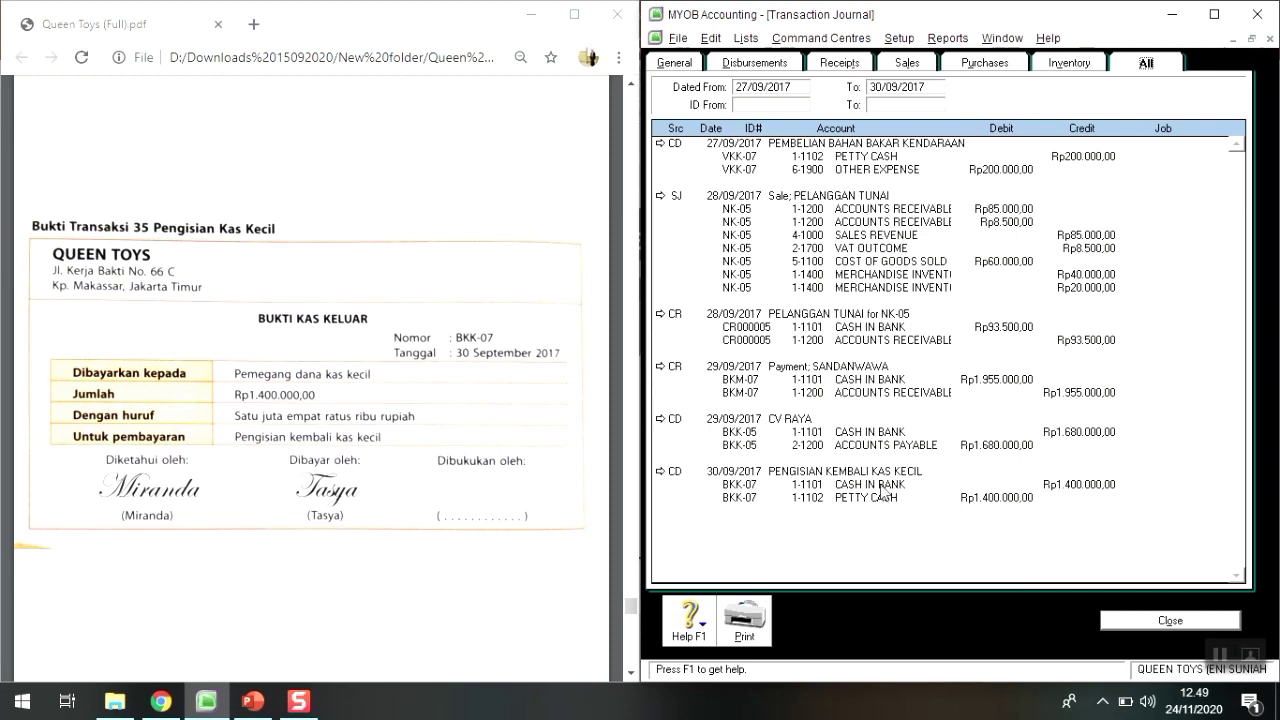
Open the BKK-07 petty cash refill from the journal to check its details, and close both the entry and the journal
click(660, 472)
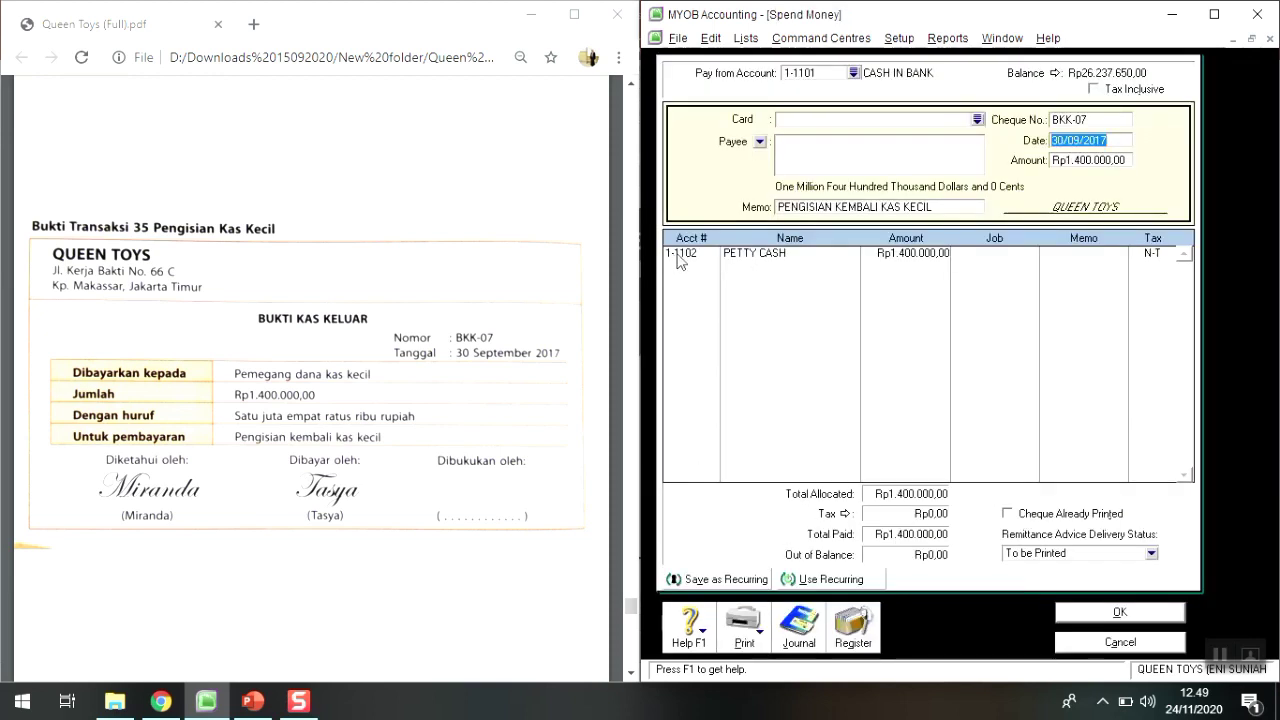
click(678, 256)
click(1130, 614)
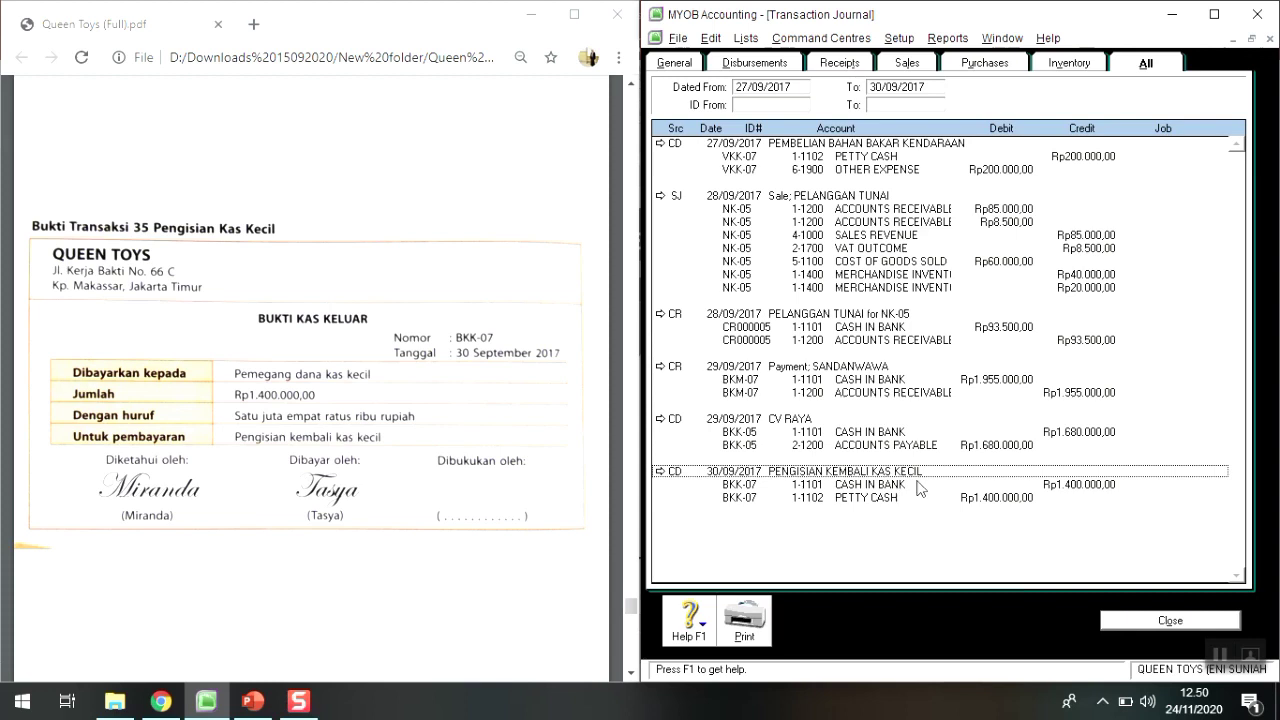
click(1113, 620)
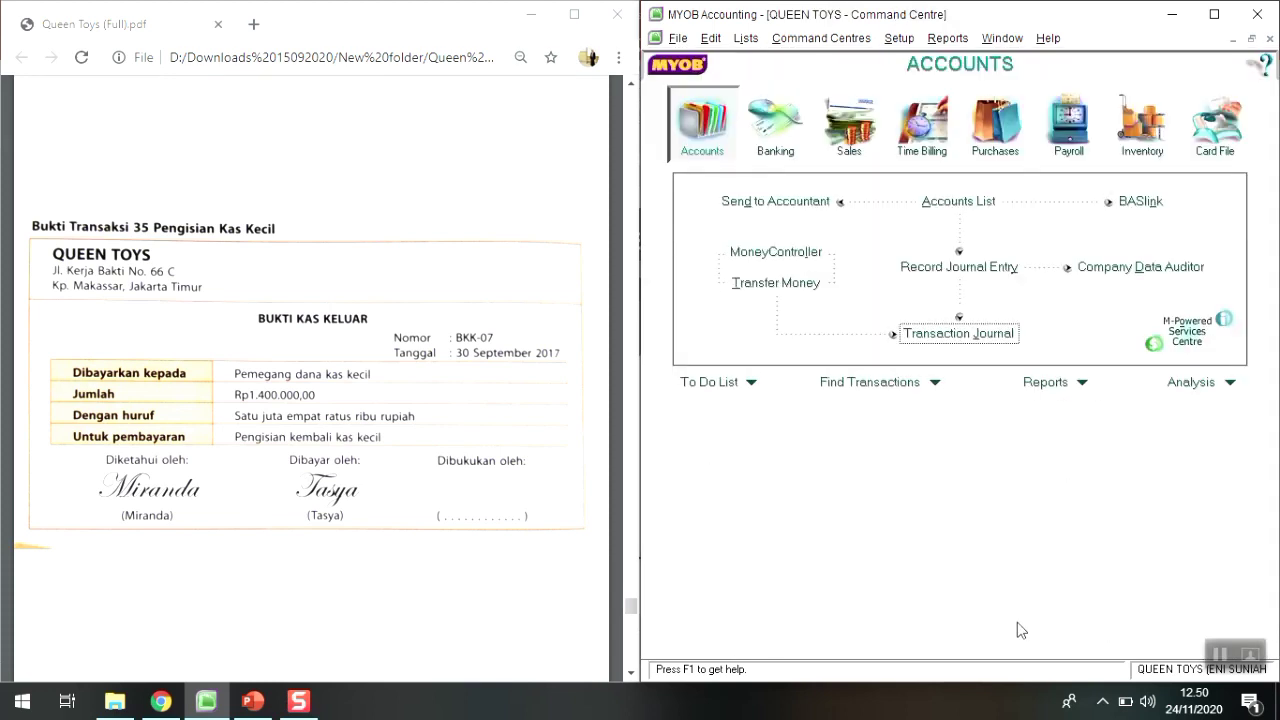
Maximize the accounting program's window to fill the screen
click(1205, 660)
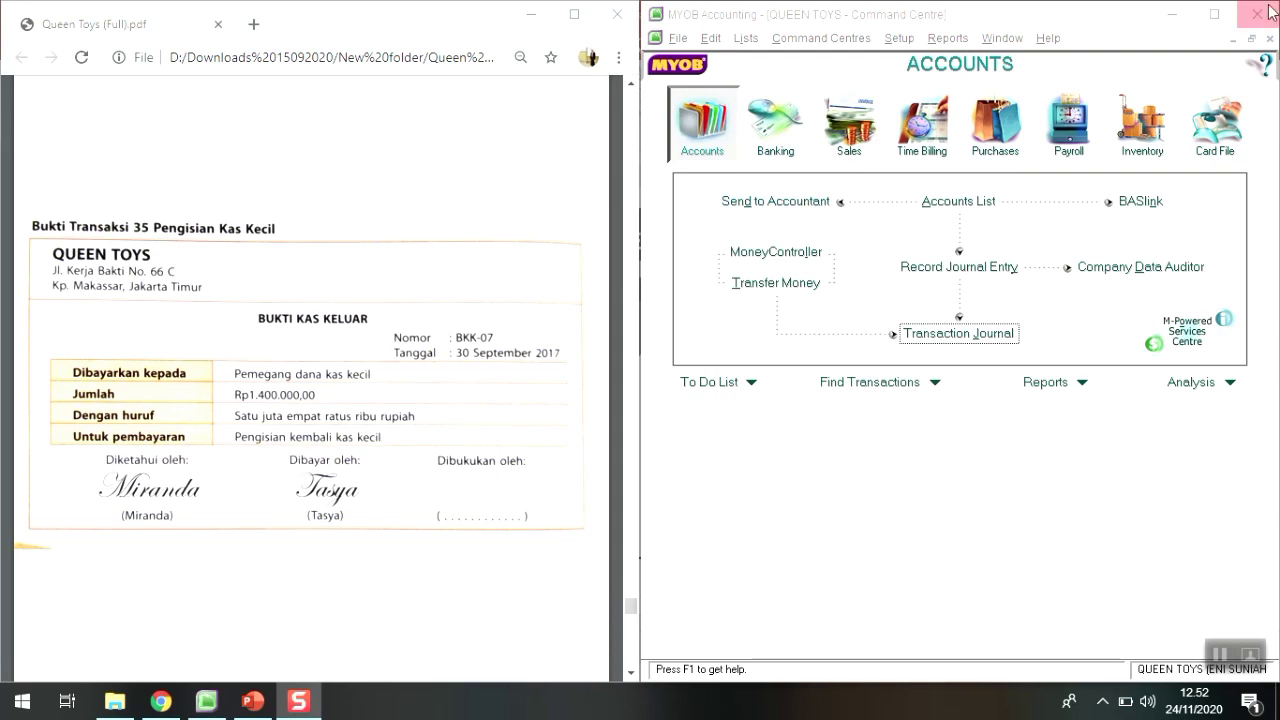
click(1214, 14)
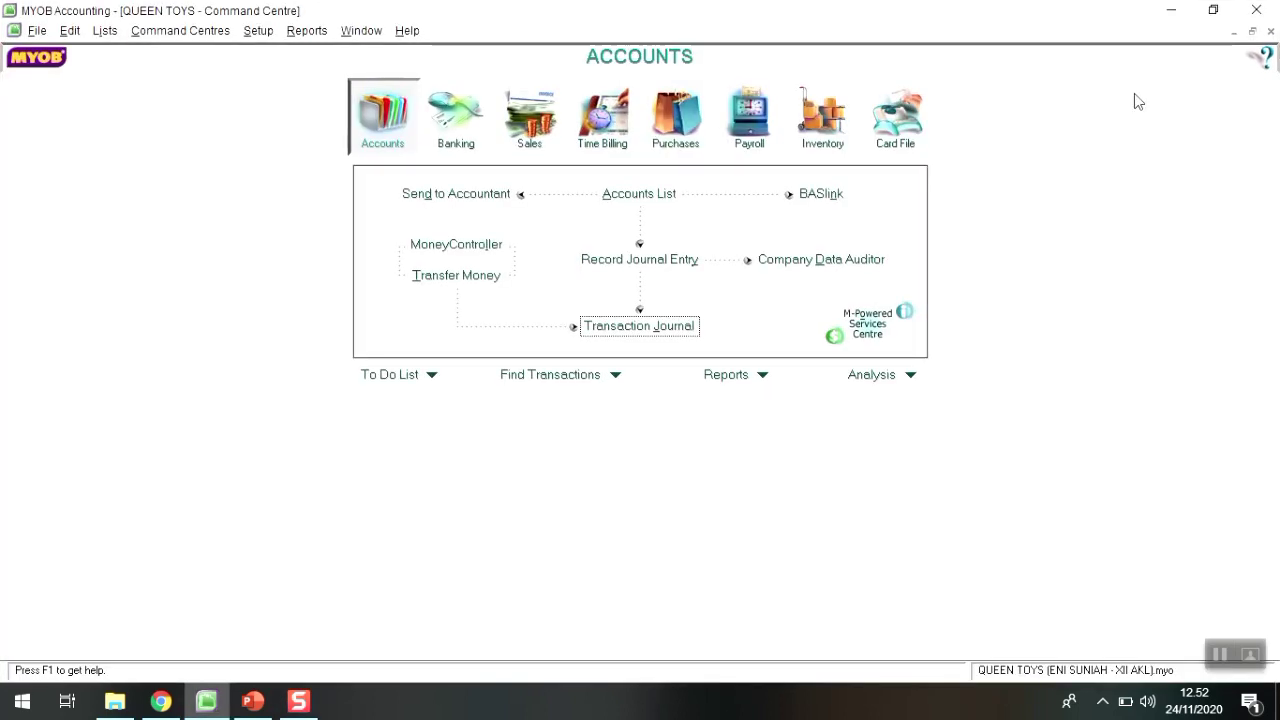